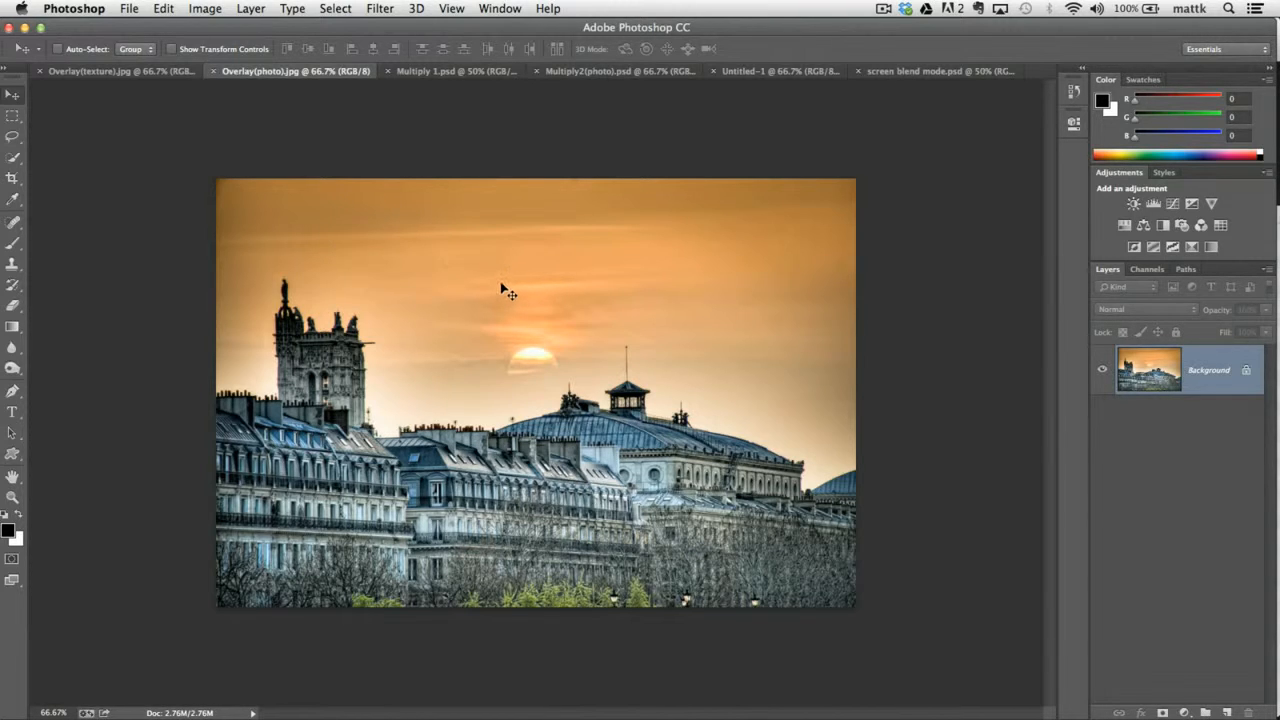
# Select the entire city photo in Overlay(photo).jpg and copy it.
pyautogui.click(340, 12)
pyautogui.click(344, 28)
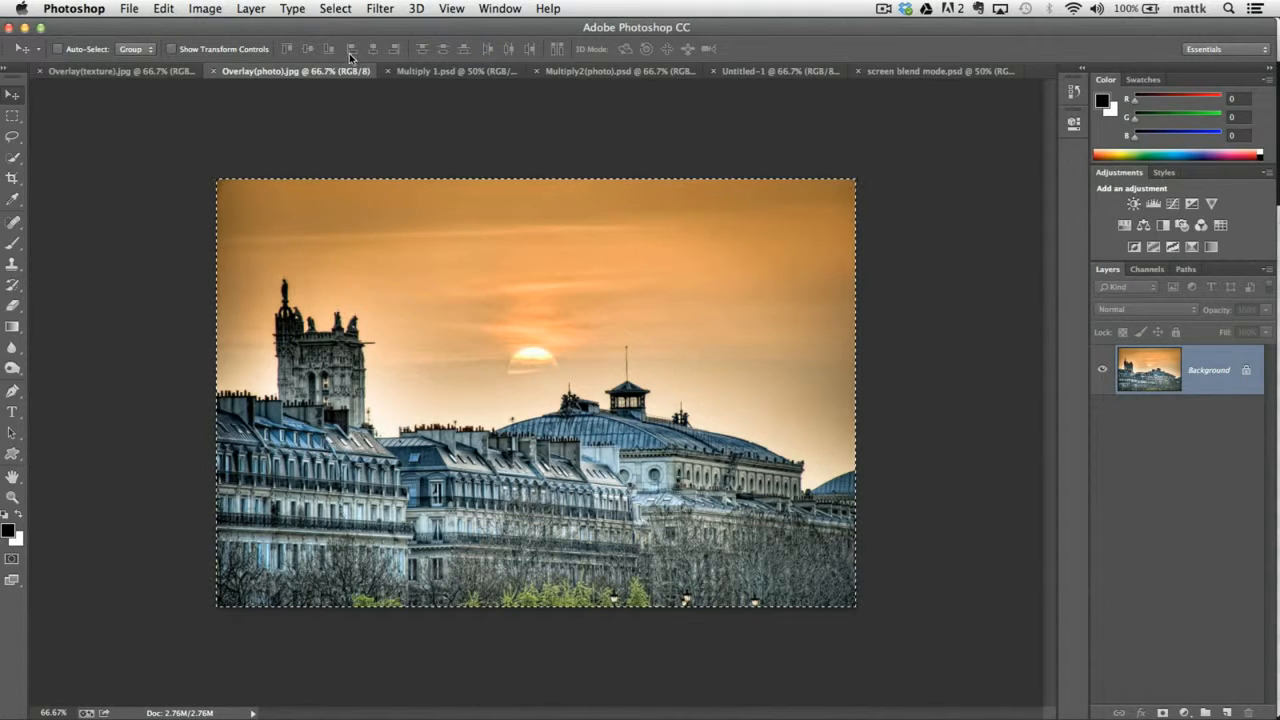
pyautogui.click(145, 71)
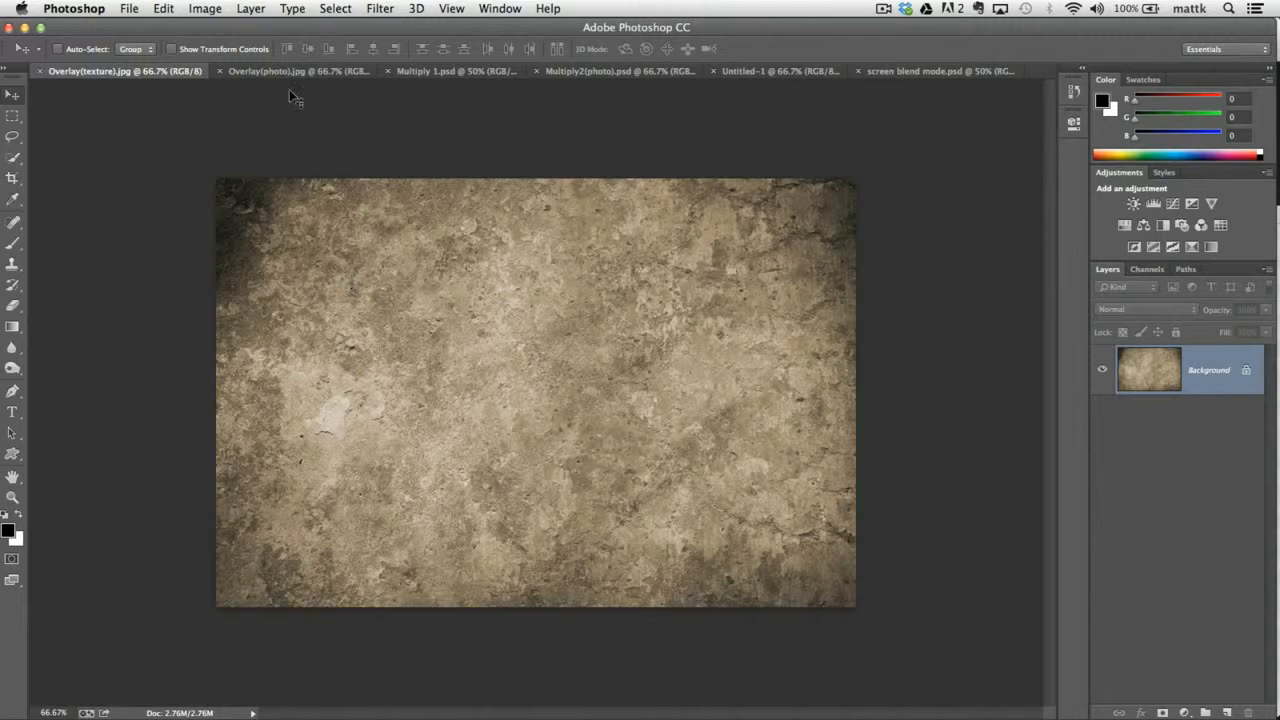
pyautogui.click(165, 8)
pyautogui.moveTo(205, 9)
pyautogui.click(295, 71)
pyautogui.press('super+a')
pyautogui.click(163, 8)
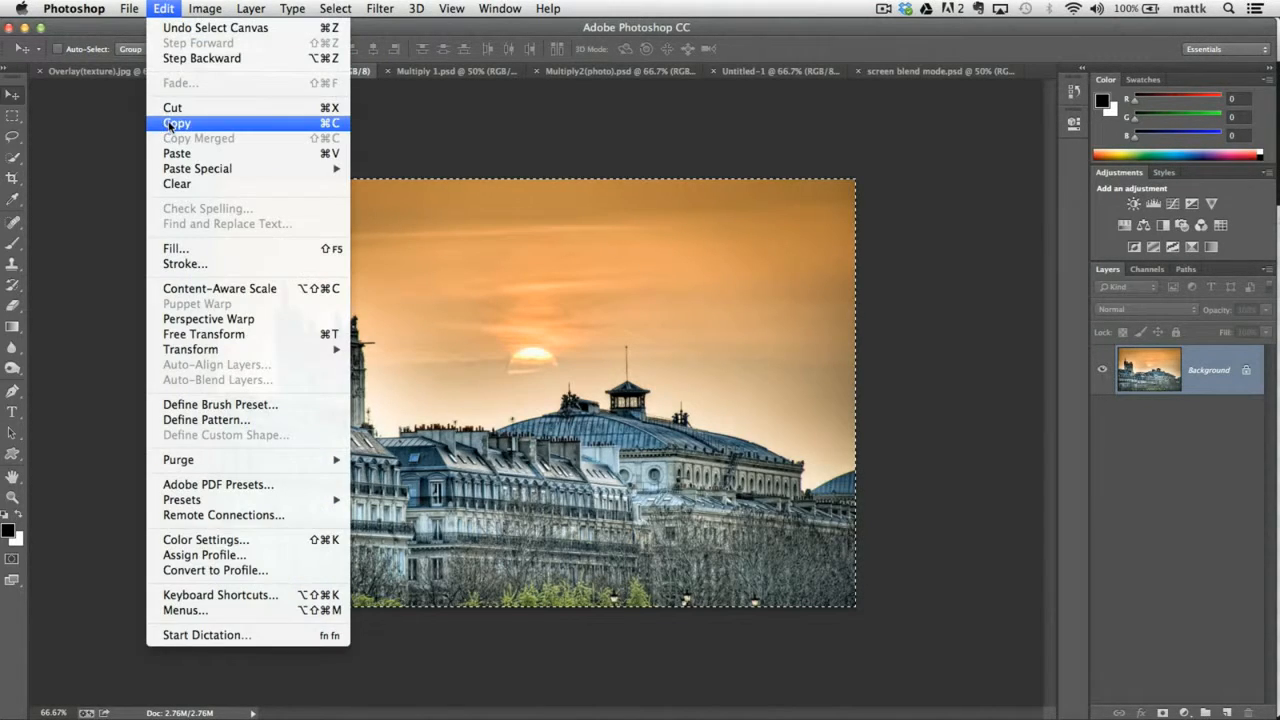
pyautogui.click(170, 123)
# Paste the copied photo into Overlay(texture).jpg as a new layer, and undo the paste.
pyautogui.click(95, 71)
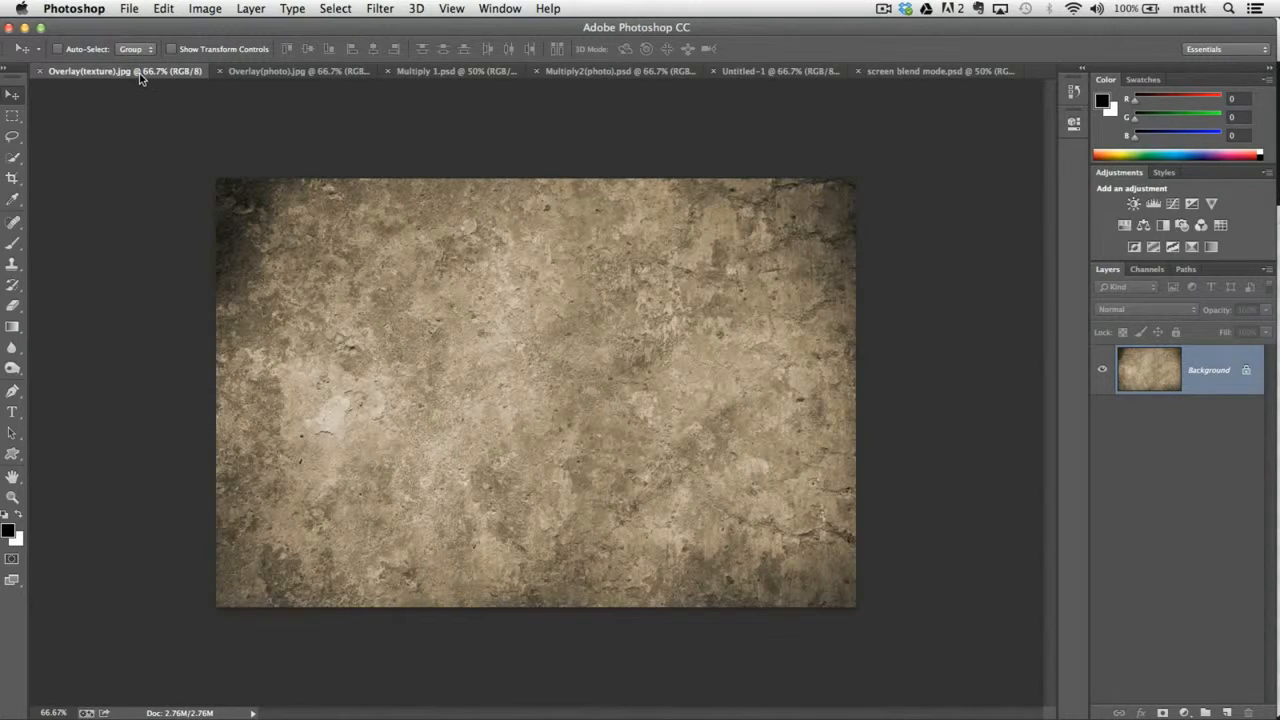
pyautogui.click(165, 8)
pyautogui.click(170, 157)
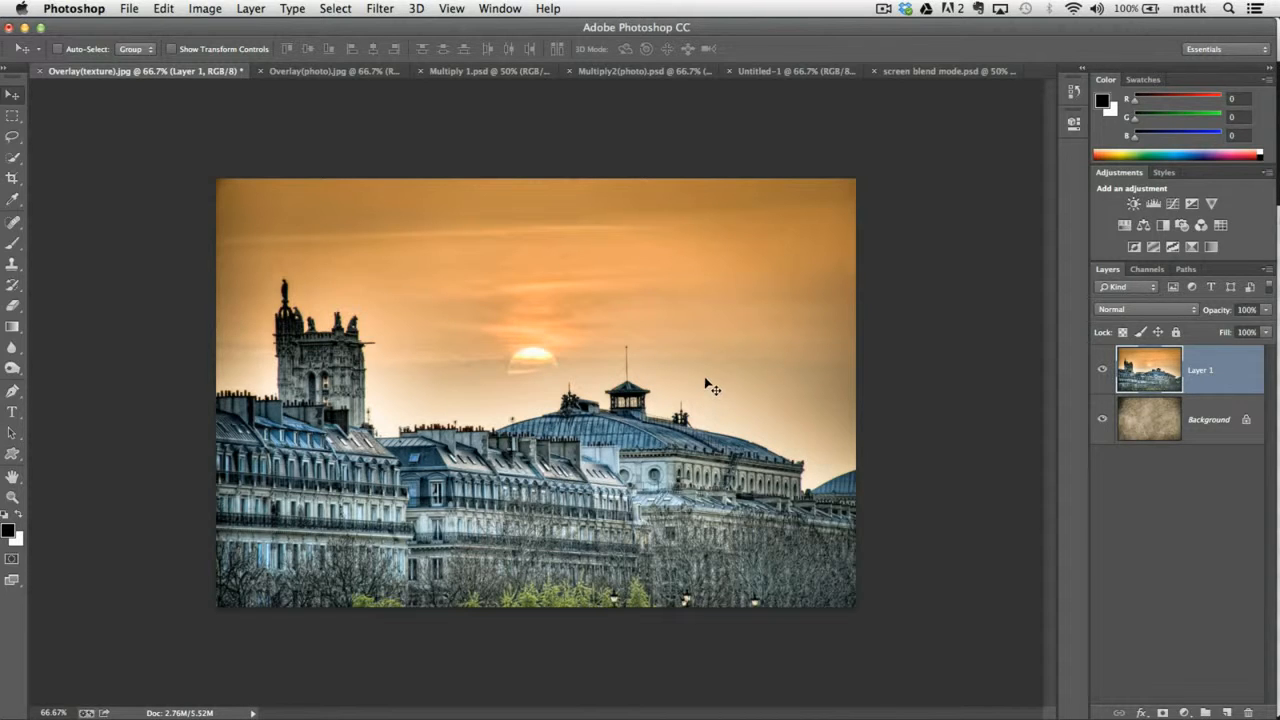
pyautogui.press('super+z')
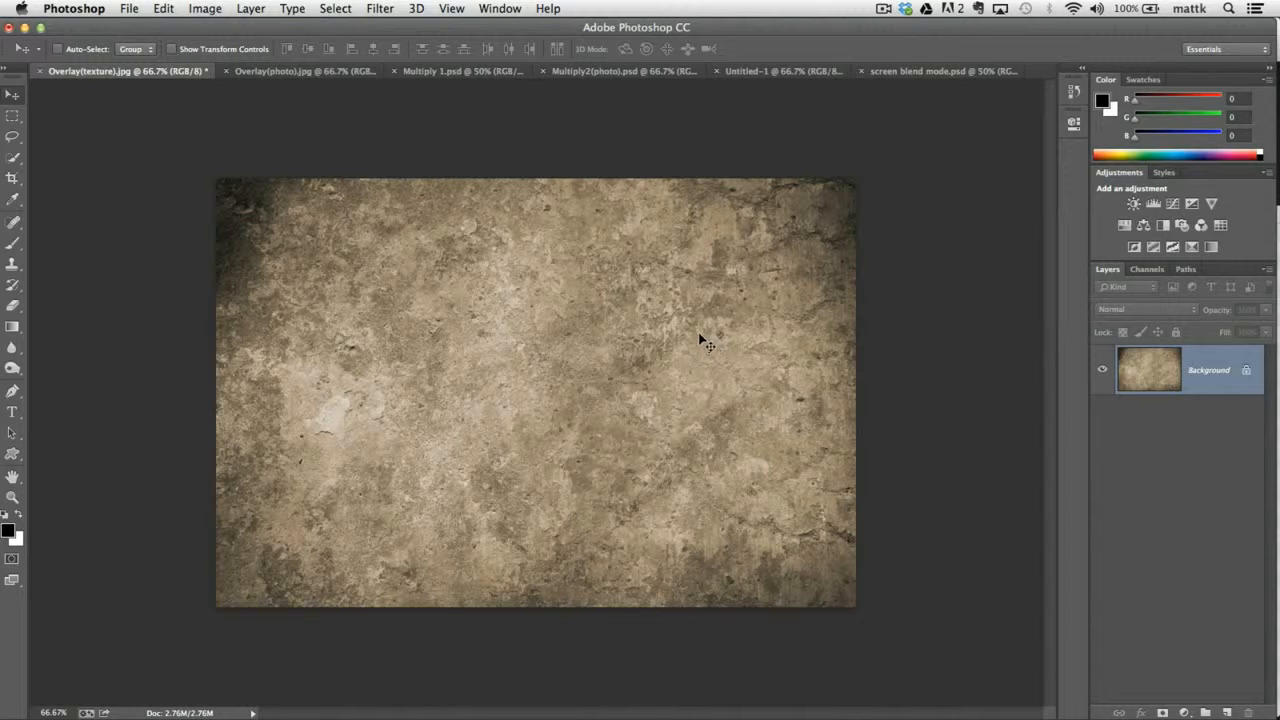
pyautogui.press('super+z')
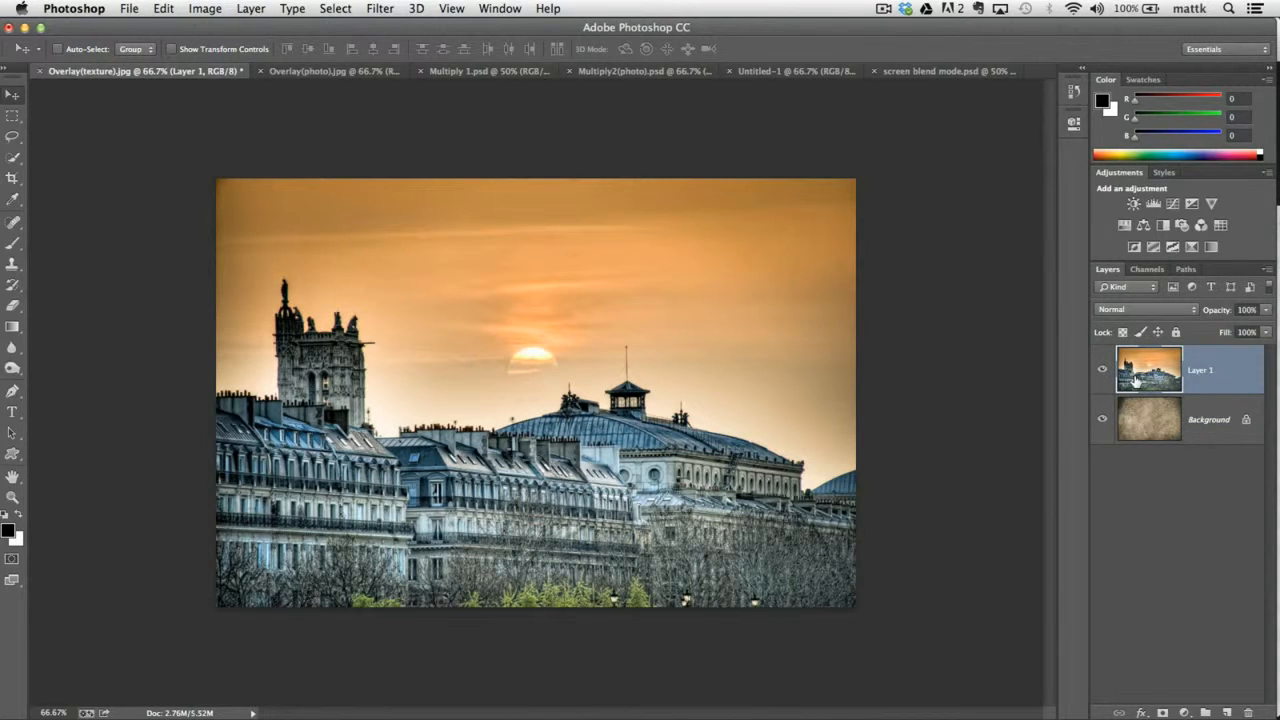
pyautogui.press('super+z')
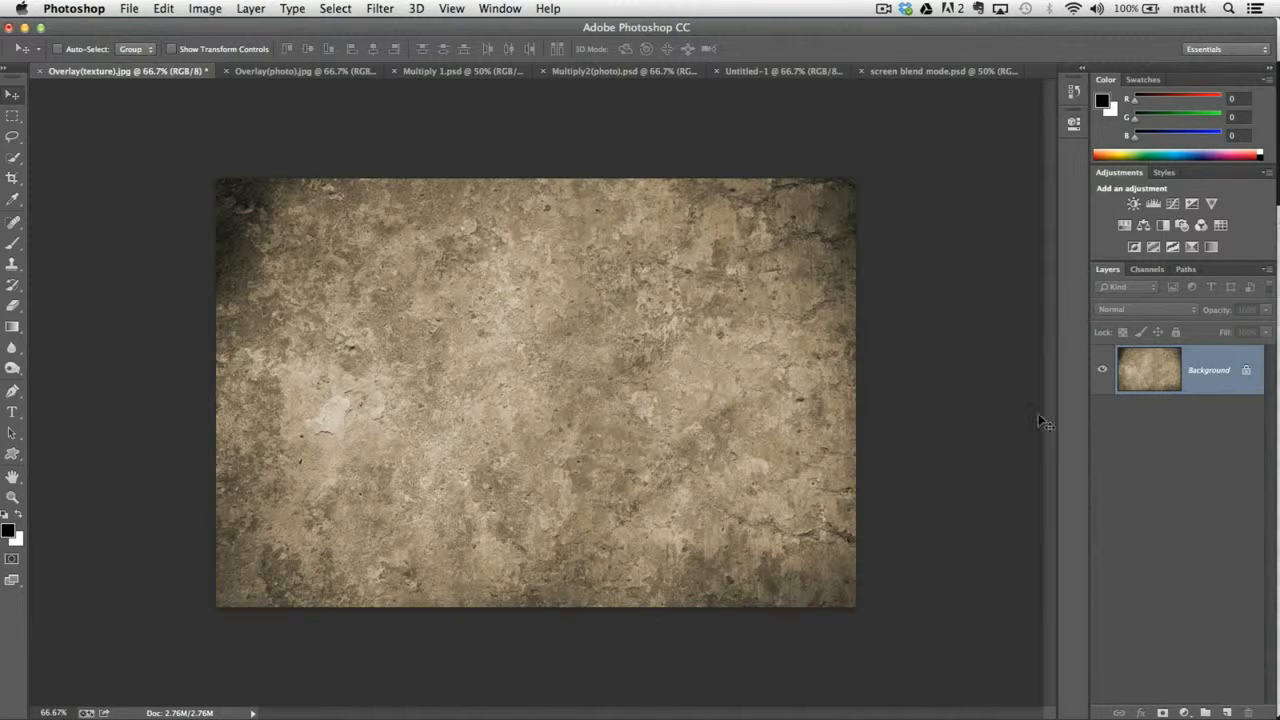
# Return to Overlay(photo).jpg and remove the selection around the photo.
pyautogui.click(330, 70)
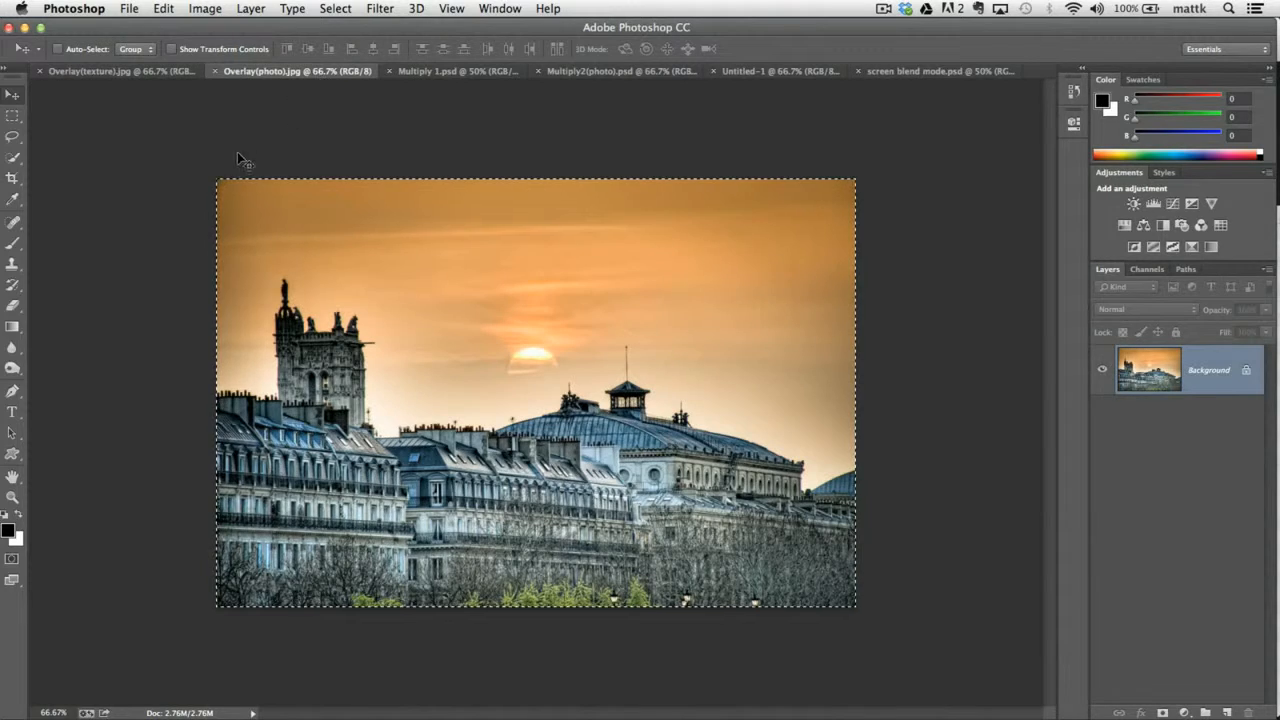
pyautogui.press('m')
pyautogui.press('super+d')
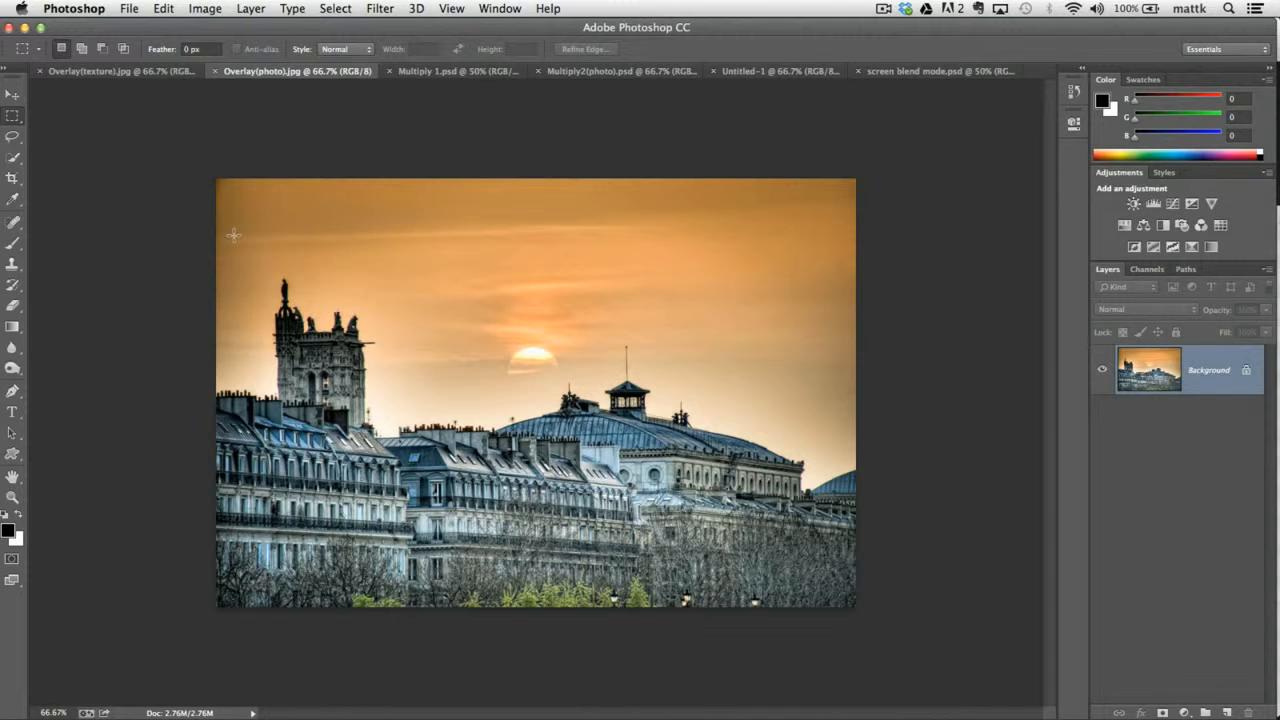
pyautogui.click(344, 9)
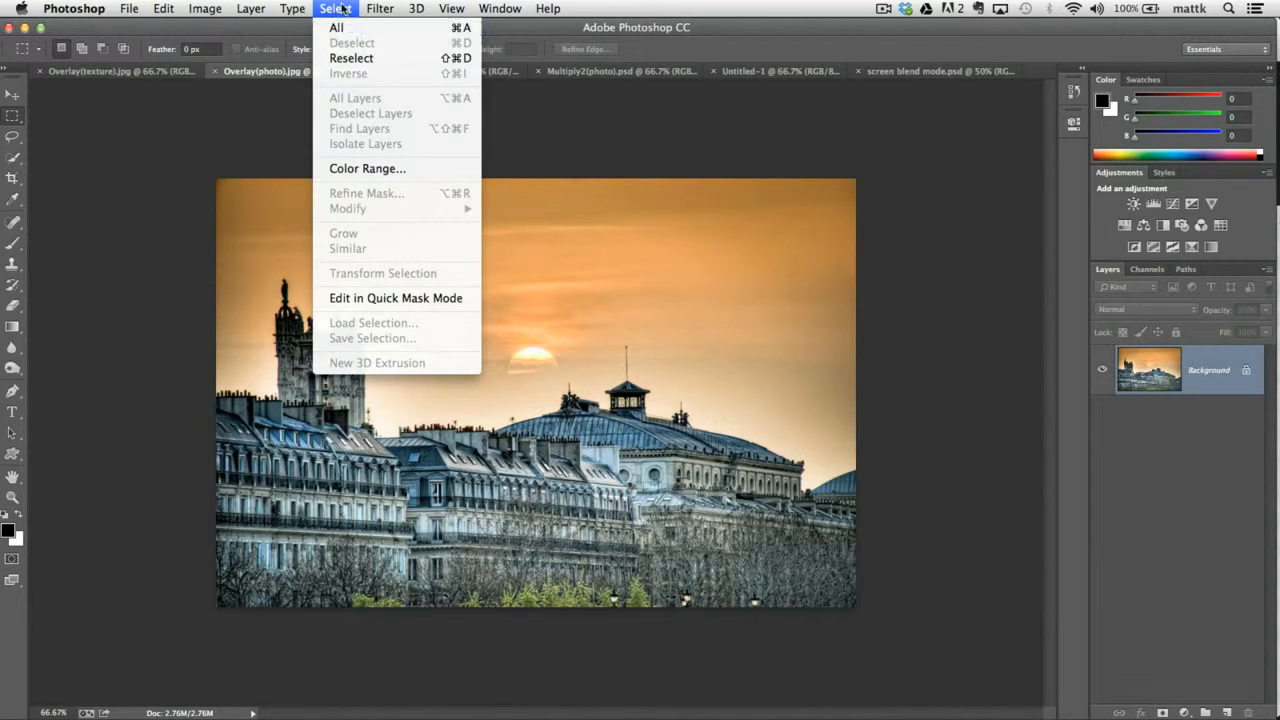
pyautogui.click(344, 9)
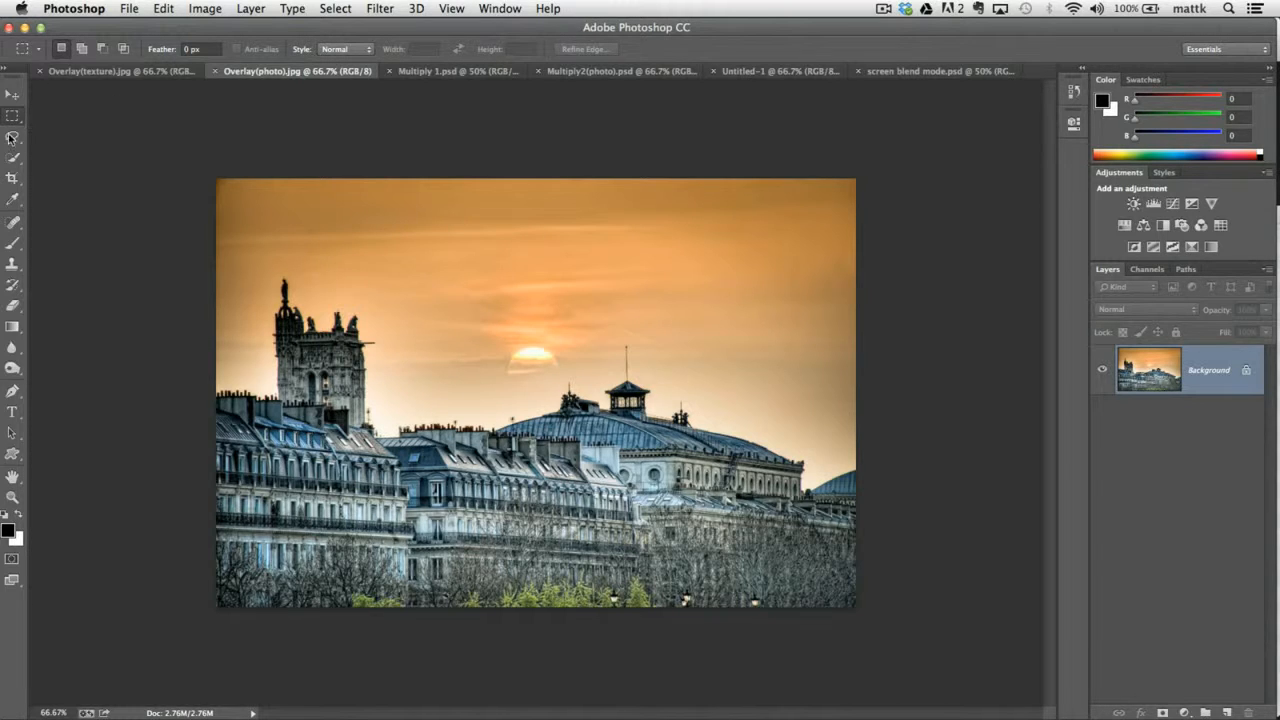
# Copy roughly the left three quarters of the photo with the Rectangular Marquee tool and paste it into Overlay(texture).jpg.
pyautogui.moveTo(12, 116); pyautogui.dragTo(64, 164)
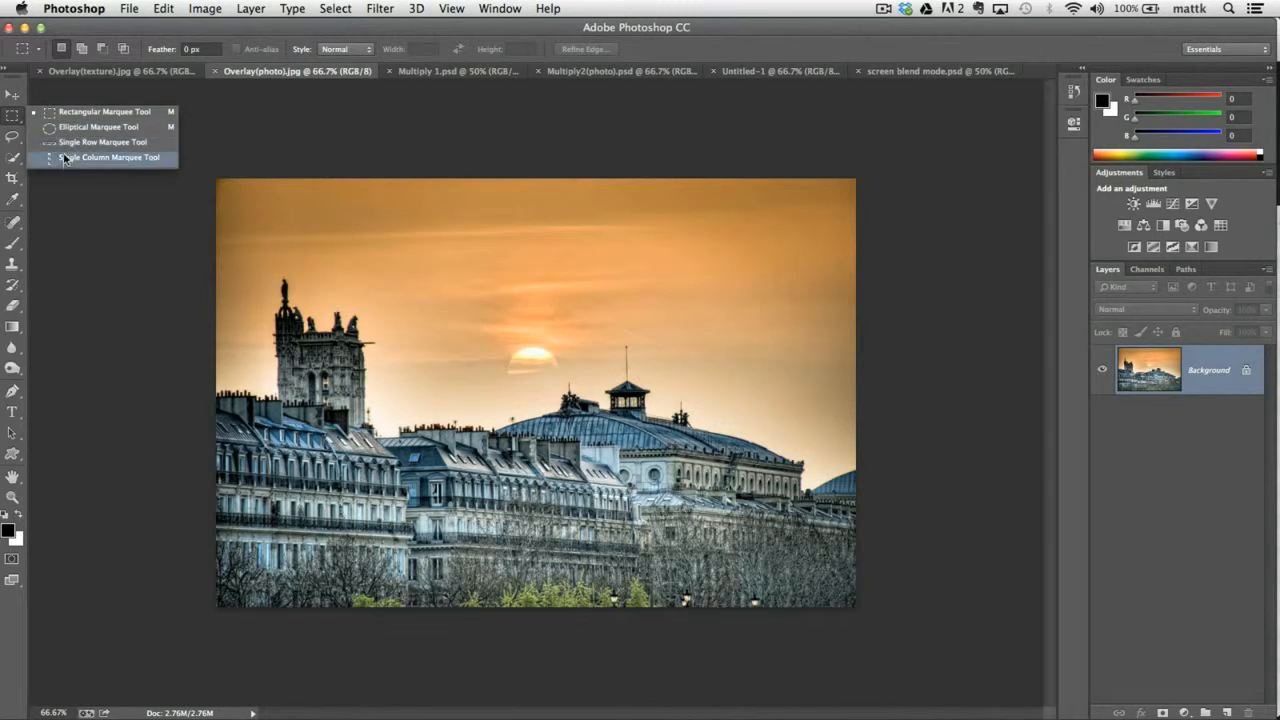
pyautogui.click(60, 118)
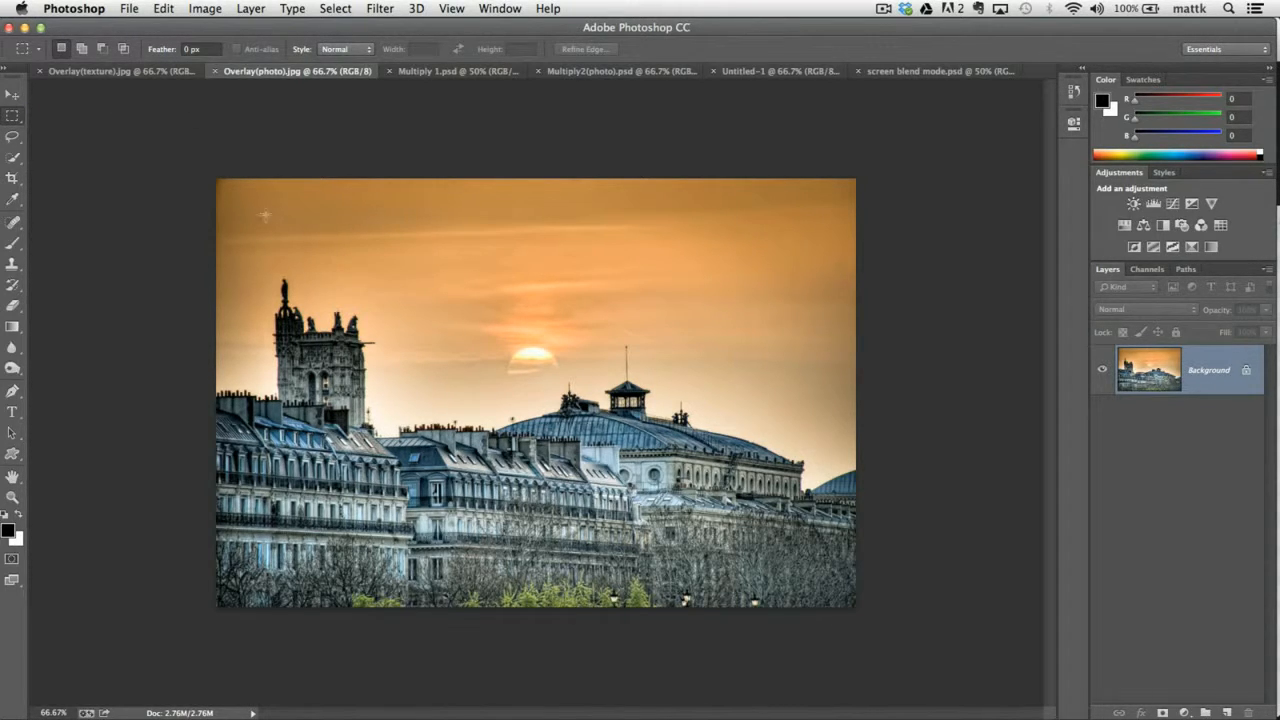
pyautogui.moveTo(196, 162); pyautogui.dragTo(690, 606)
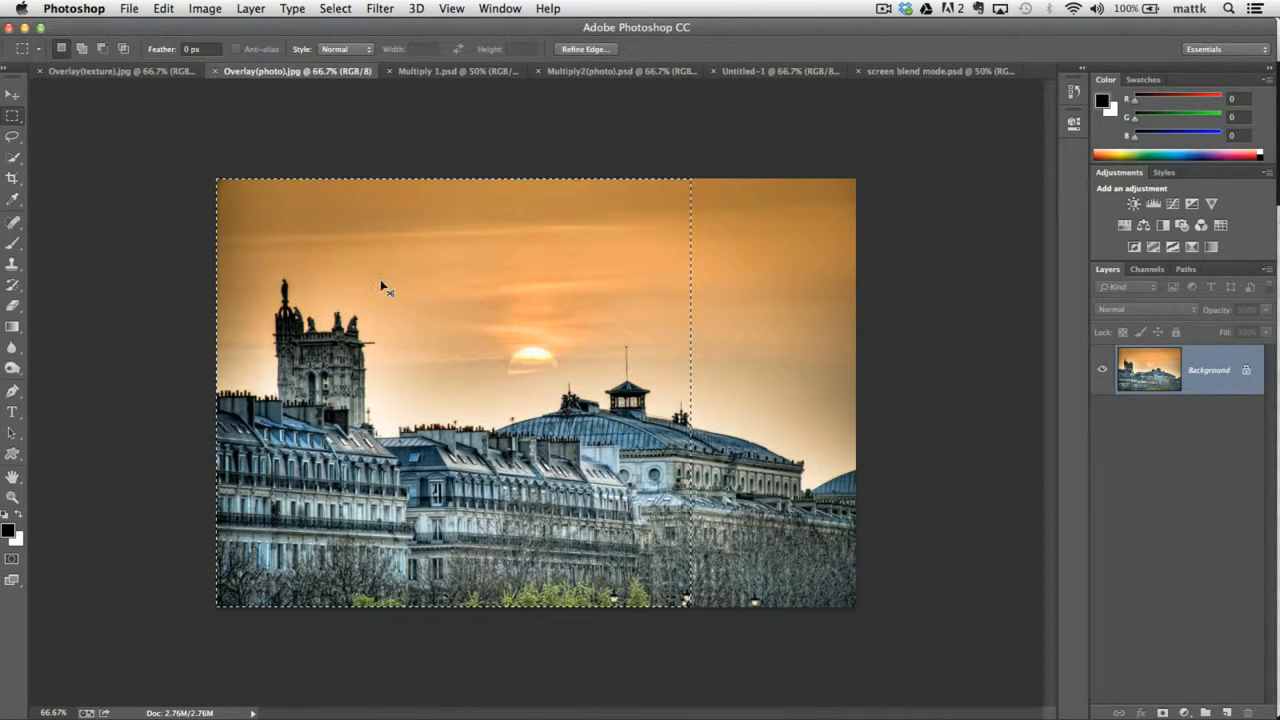
pyautogui.click(130, 72)
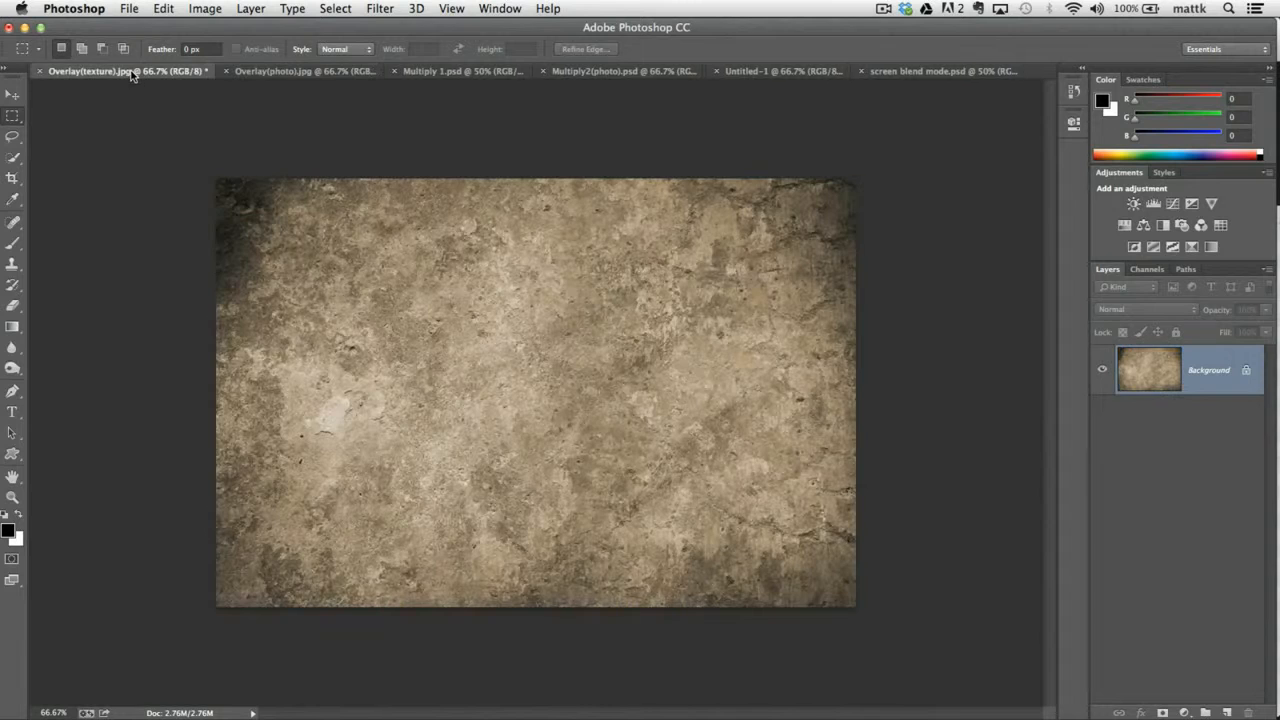
pyautogui.press('super+v')
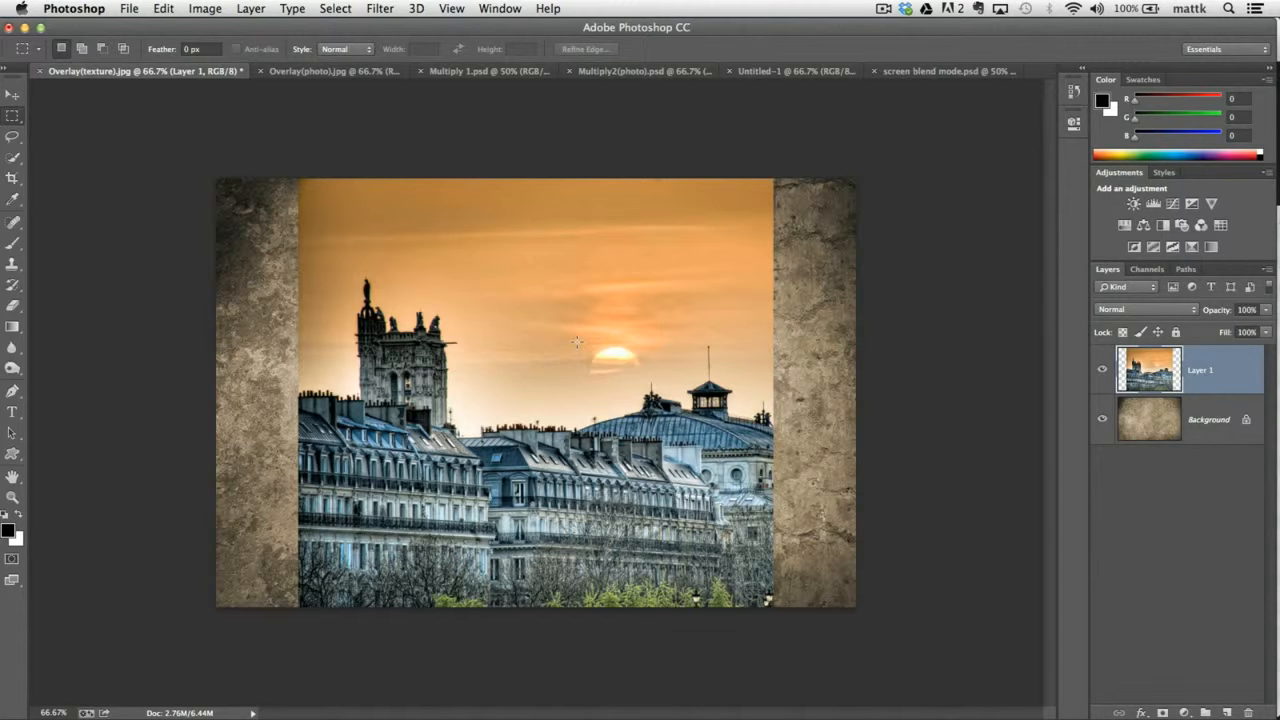
# Copy the whole photo from Overlay(photo).jpg and paste it as a new layer above the others in Overlay(texture).jpg.
pyautogui.click(340, 72)
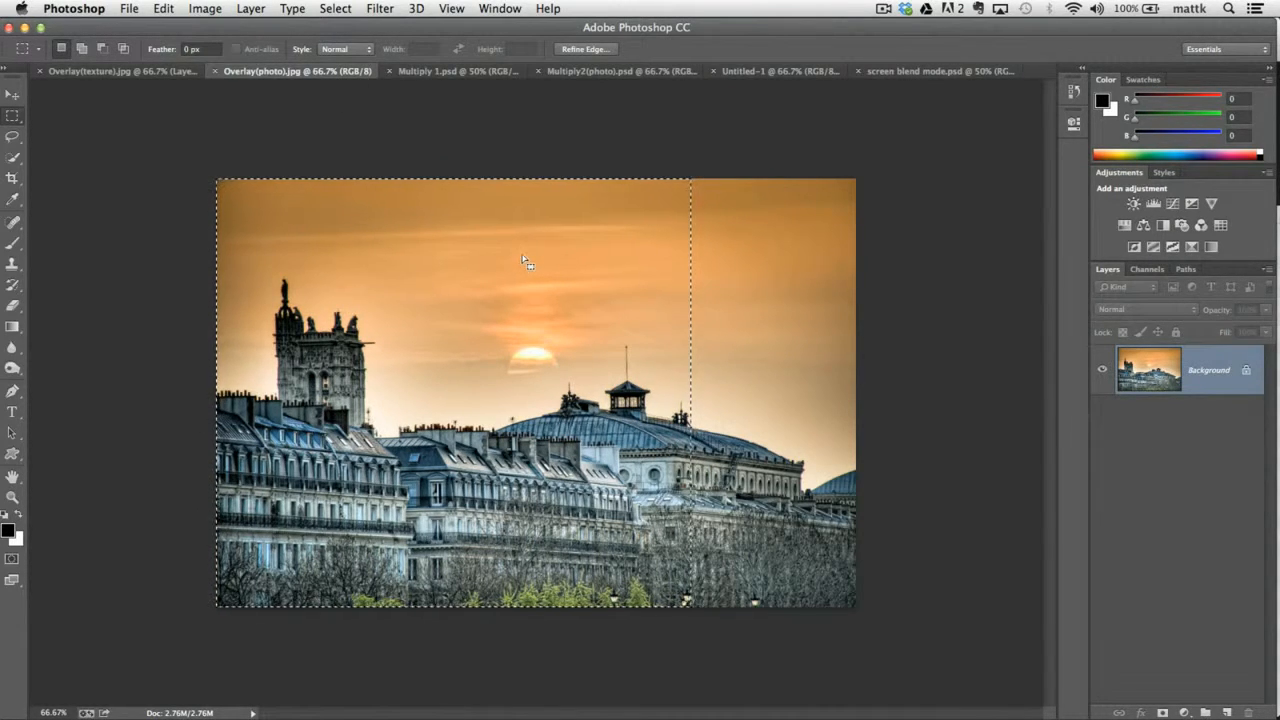
pyautogui.press('super+a')
pyautogui.moveTo(480, 184); pyautogui.dragTo(163, 98)
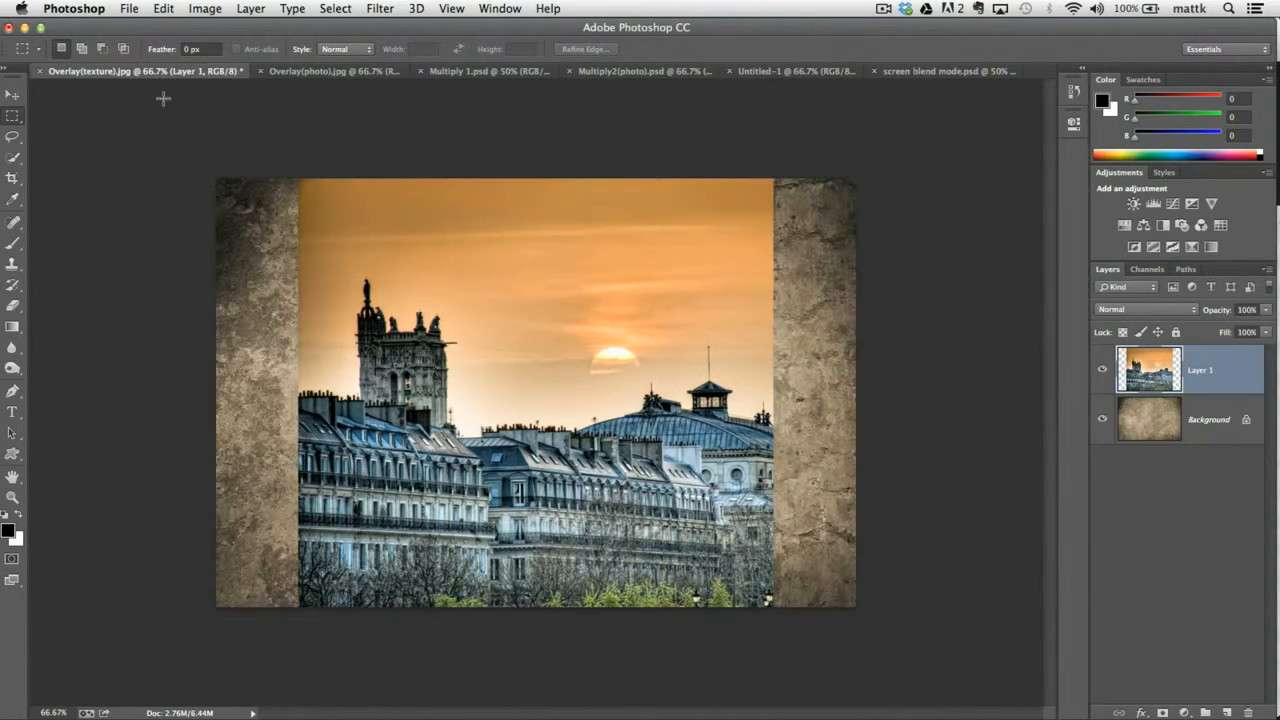
pyautogui.press('super+v')
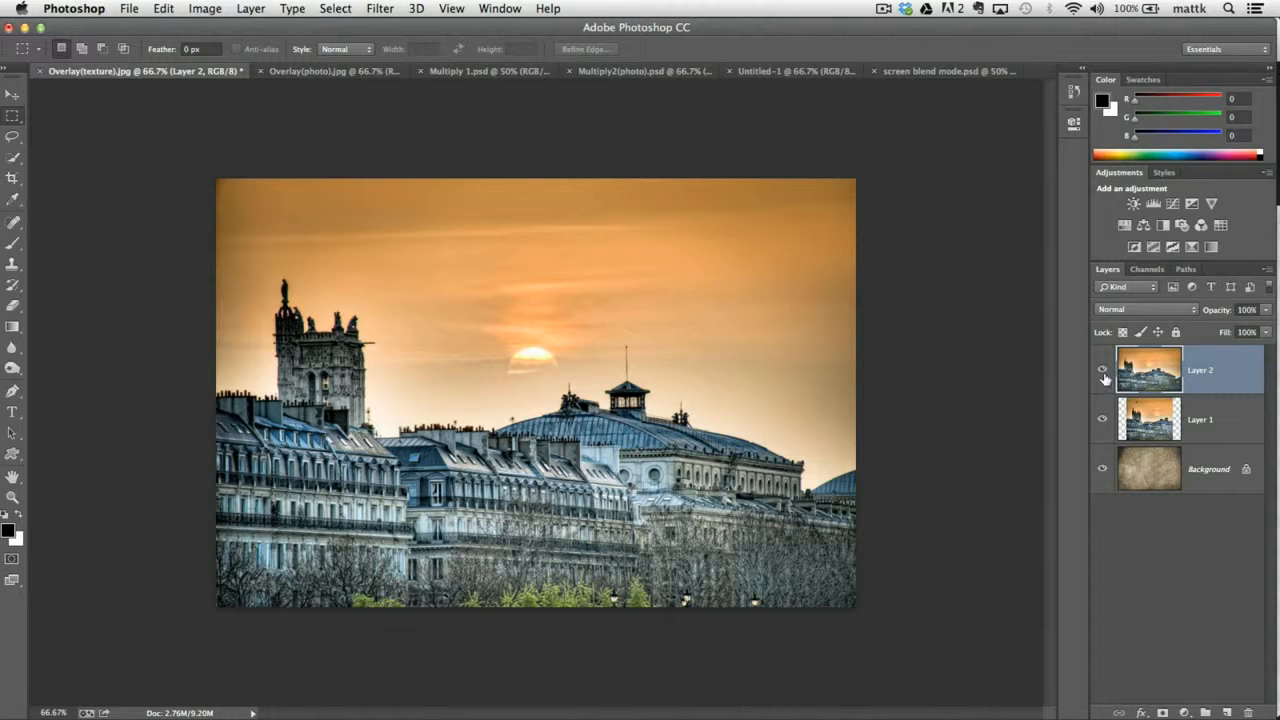
# Delete Layer 1 with the partial photo and make Layer 2 the active layer.
pyautogui.click(1142, 424)
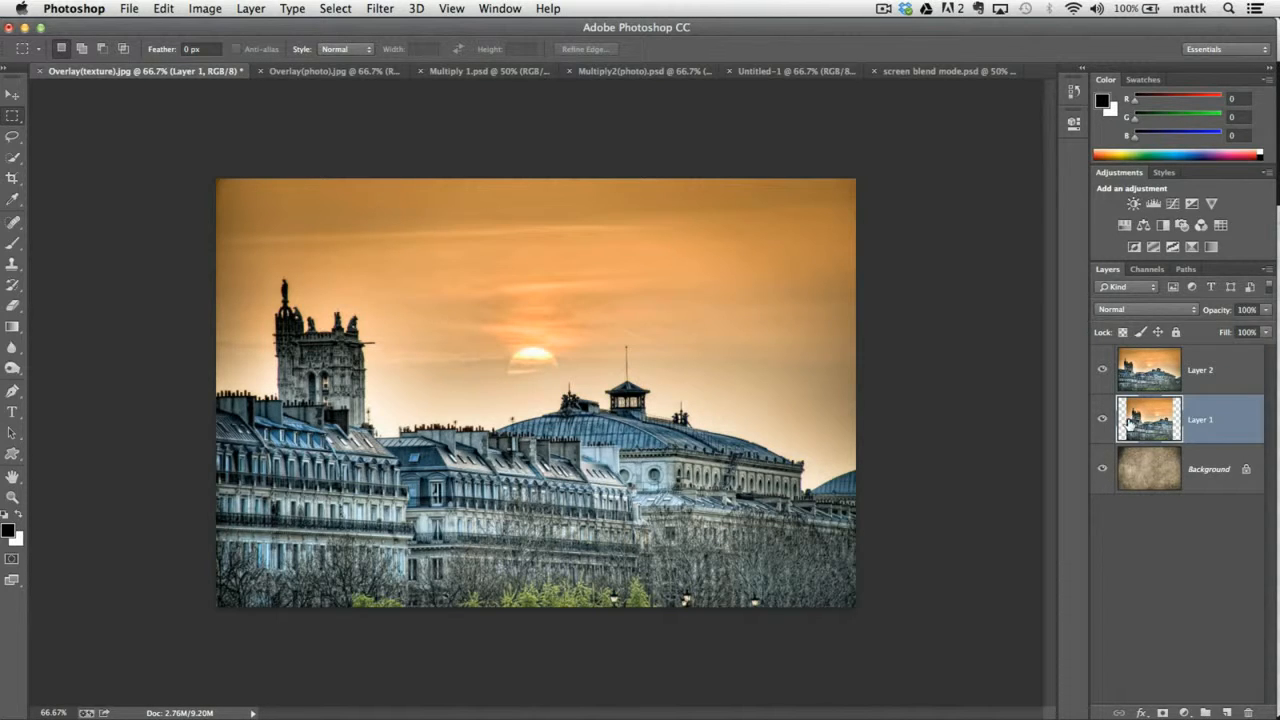
pyautogui.press('Delete')
pyautogui.click(1145, 374)
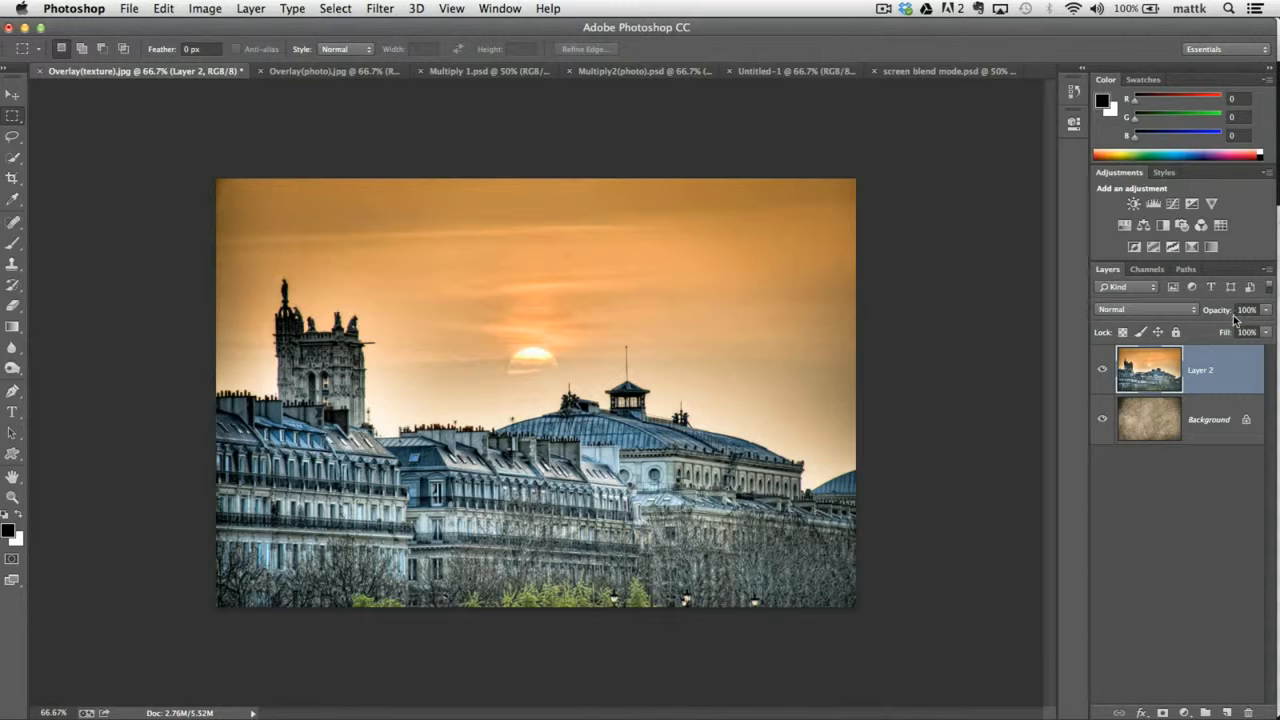
# Lower Layer 2's opacity to 41% and toggle its visibility to compare it with the texture underneath.
pyautogui.moveTo(1266, 313); pyautogui.dragTo(1220, 331)
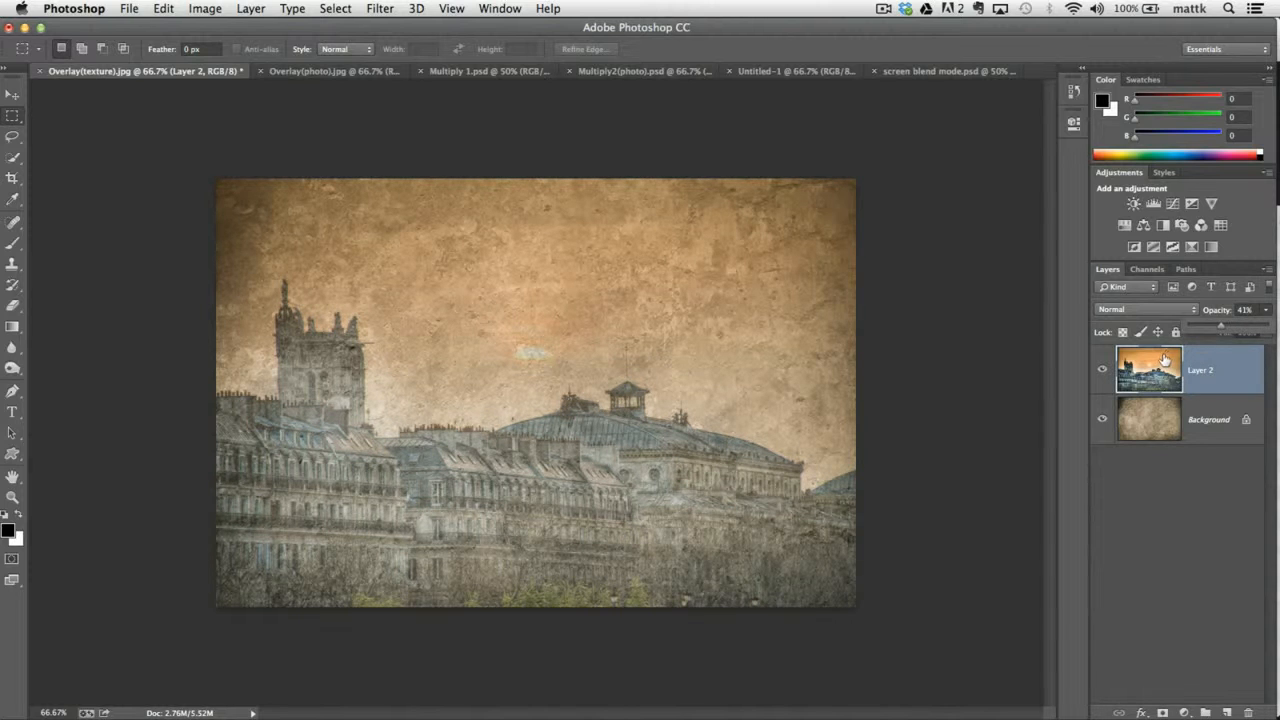
pyautogui.click(1102, 369)
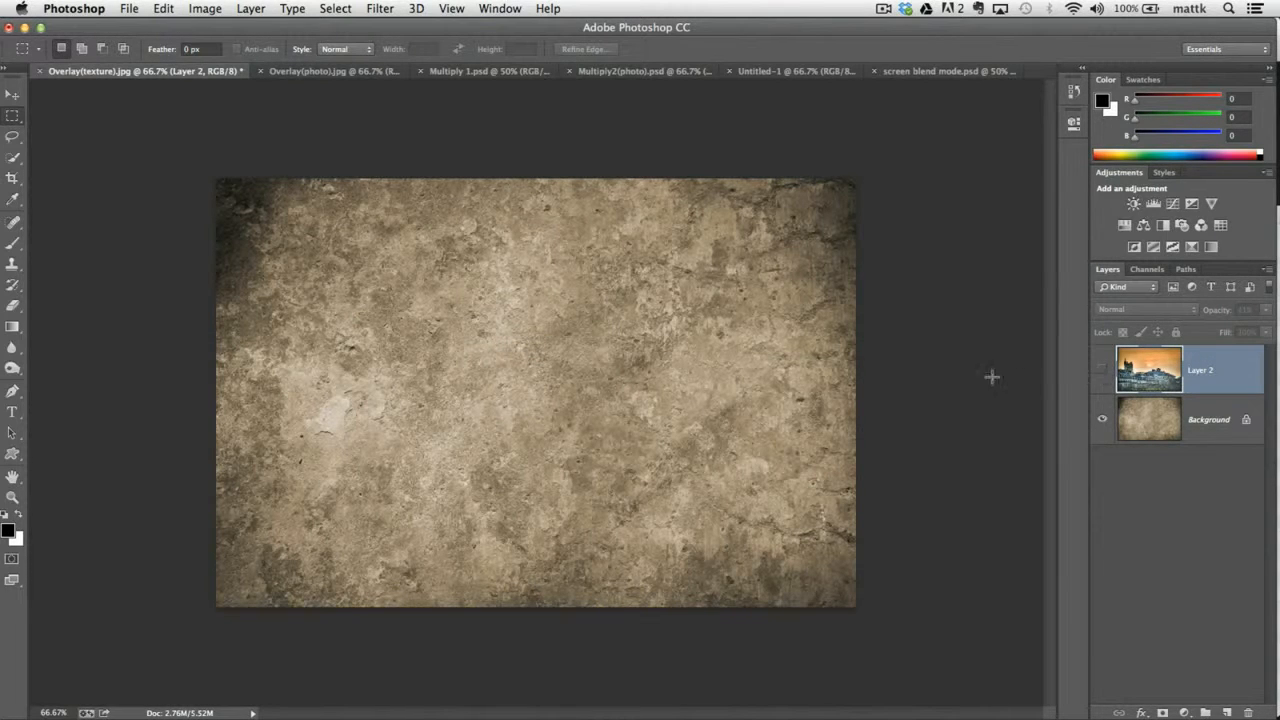
pyautogui.click(1102, 369)
# Reduce Layer 2's opacity to 0% and raise it back to 100%.
pyautogui.click(1265, 310)
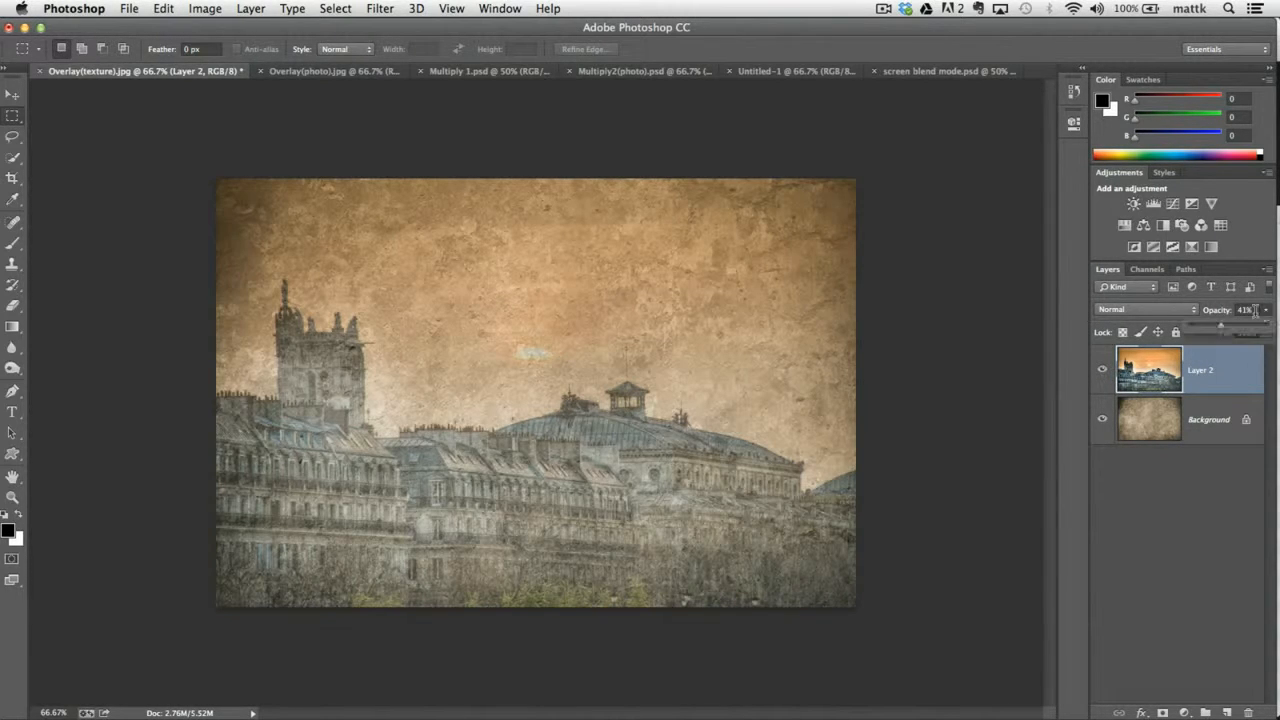
pyautogui.moveTo(1224, 332)
pyautogui.mouseDown()
pyautogui.moveTo(1236, 331)
pyautogui.moveTo(1221, 331)
pyautogui.mouseUp()
pyautogui.moveTo(1213, 325); pyautogui.dragTo(1184, 326)
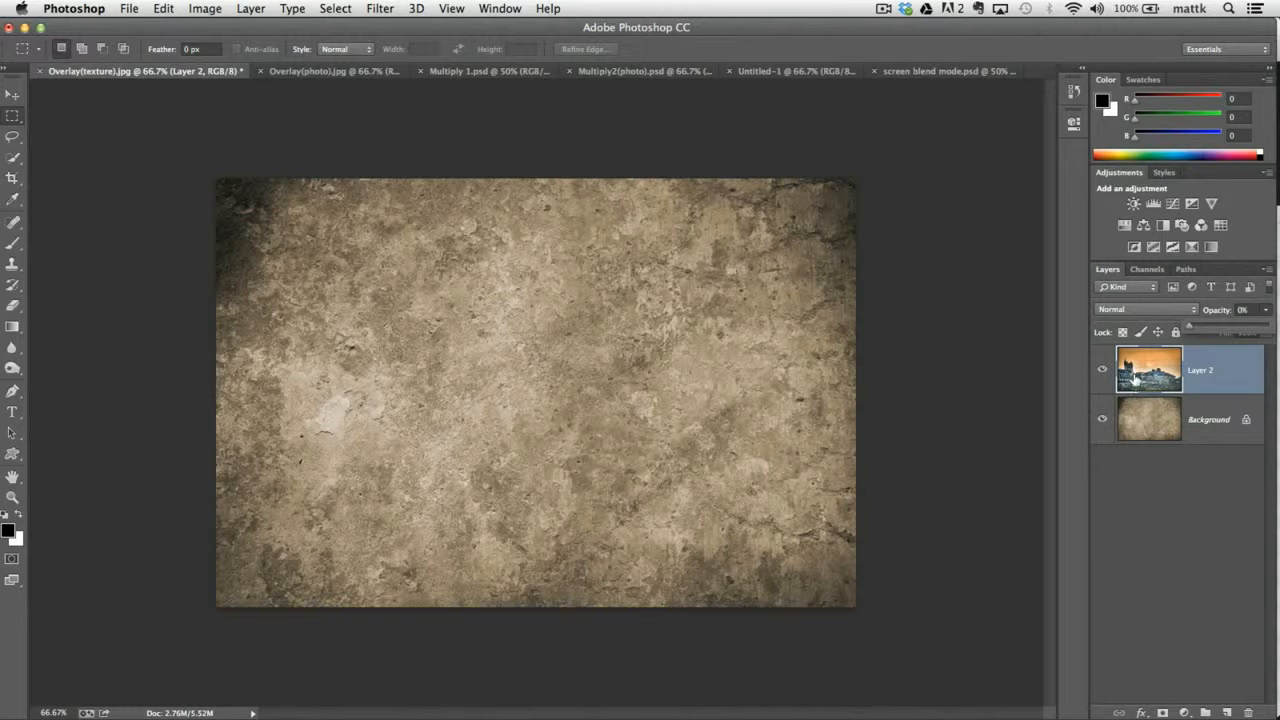
pyautogui.moveTo(1192, 330); pyautogui.dragTo(1278, 326)
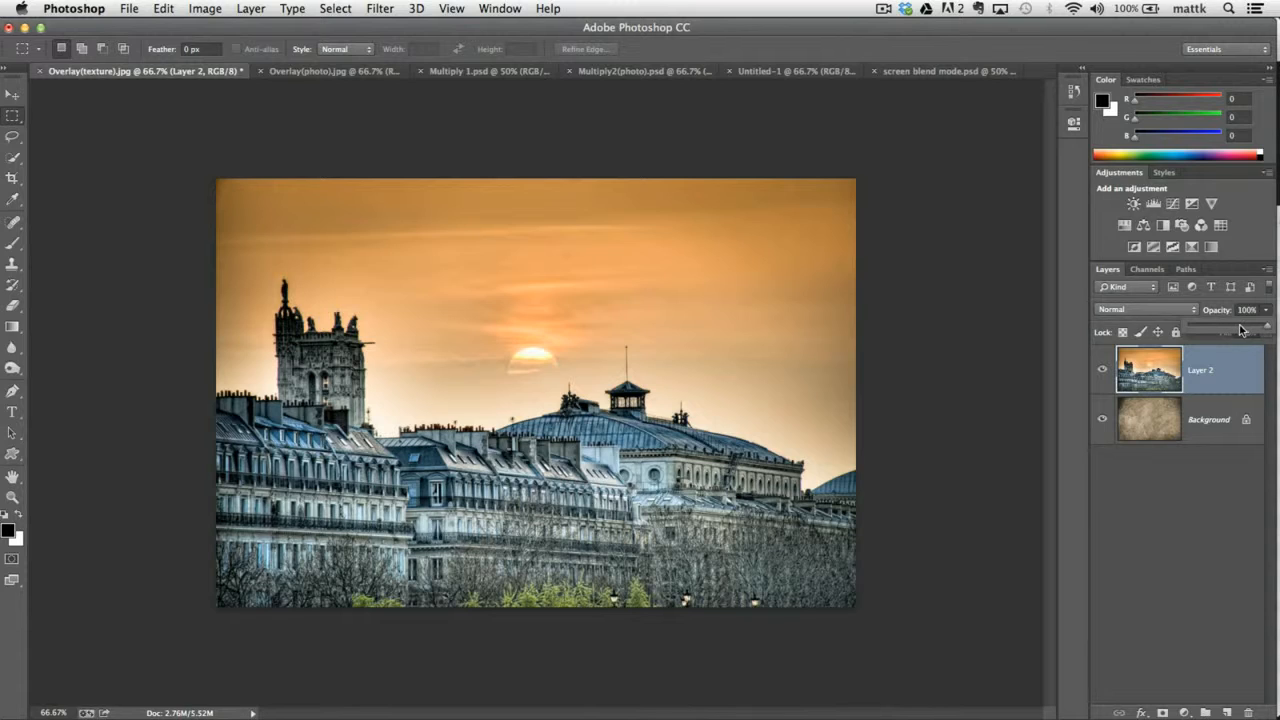
pyautogui.click(1149, 376)
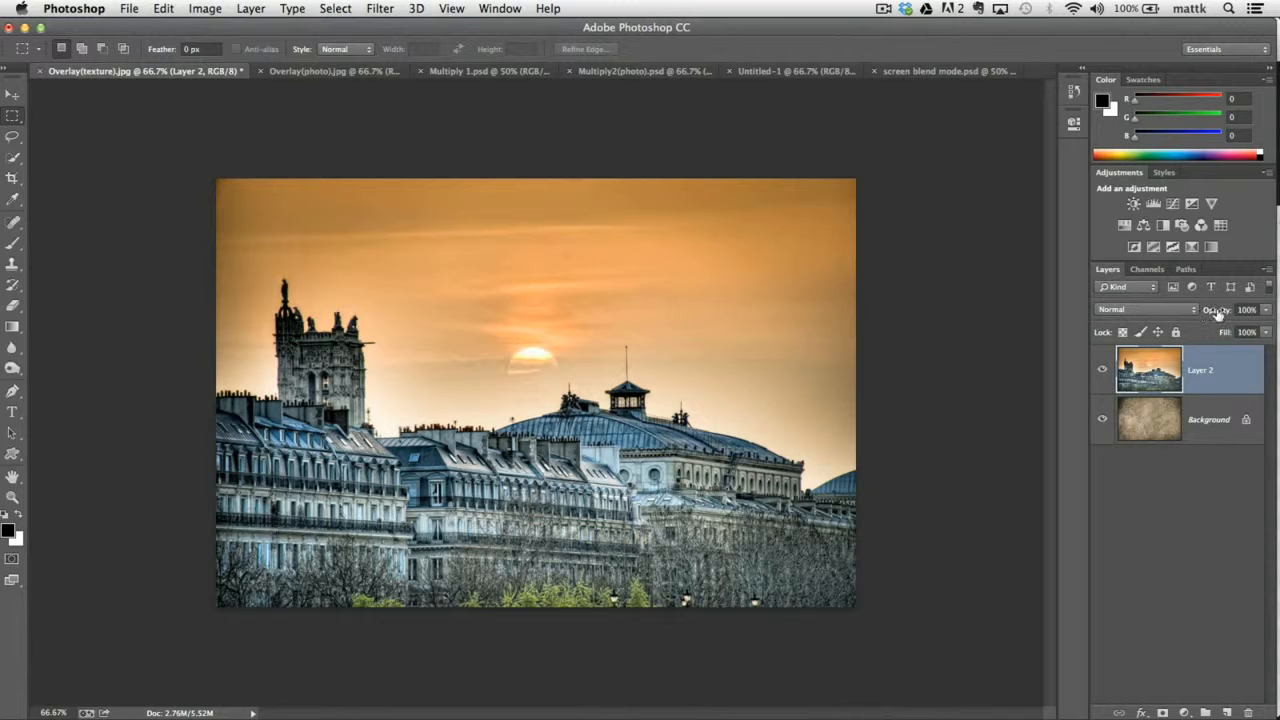
# Try the Multiply and Screen blend modes on Layer 2.
pyautogui.click(1149, 309)
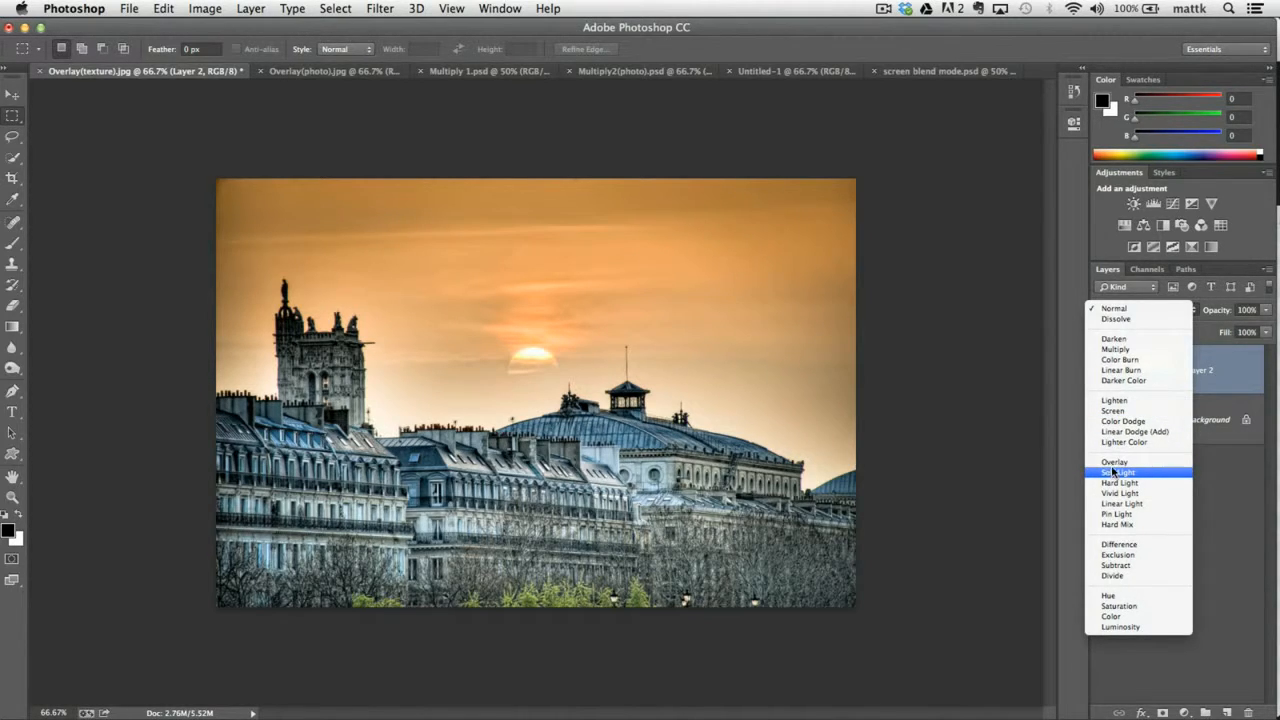
pyautogui.click(1122, 349)
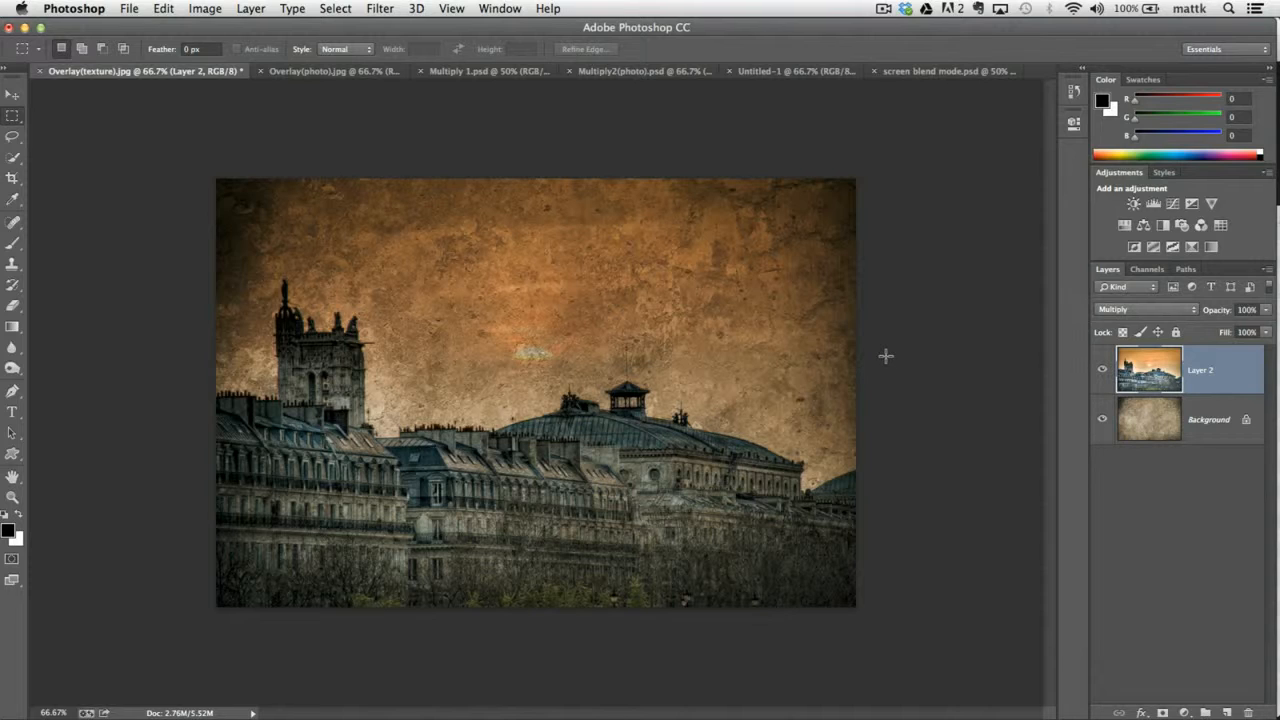
pyautogui.click(1131, 309)
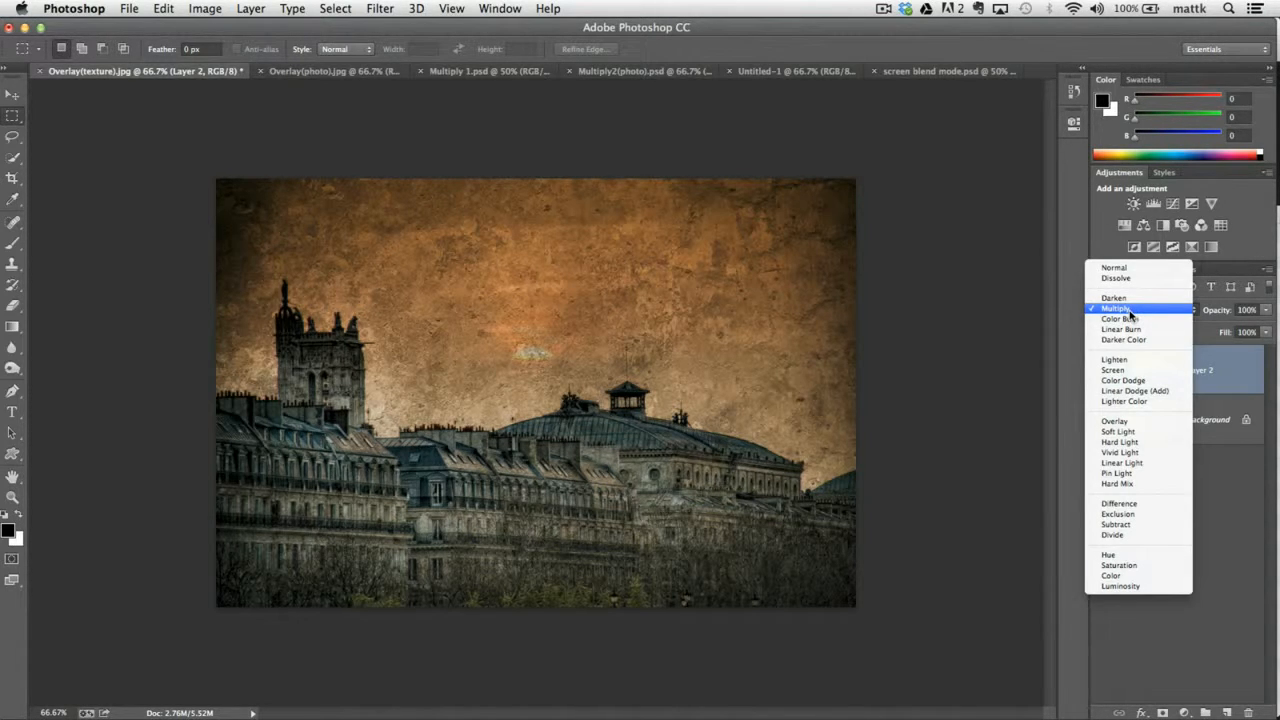
pyautogui.click(1113, 371)
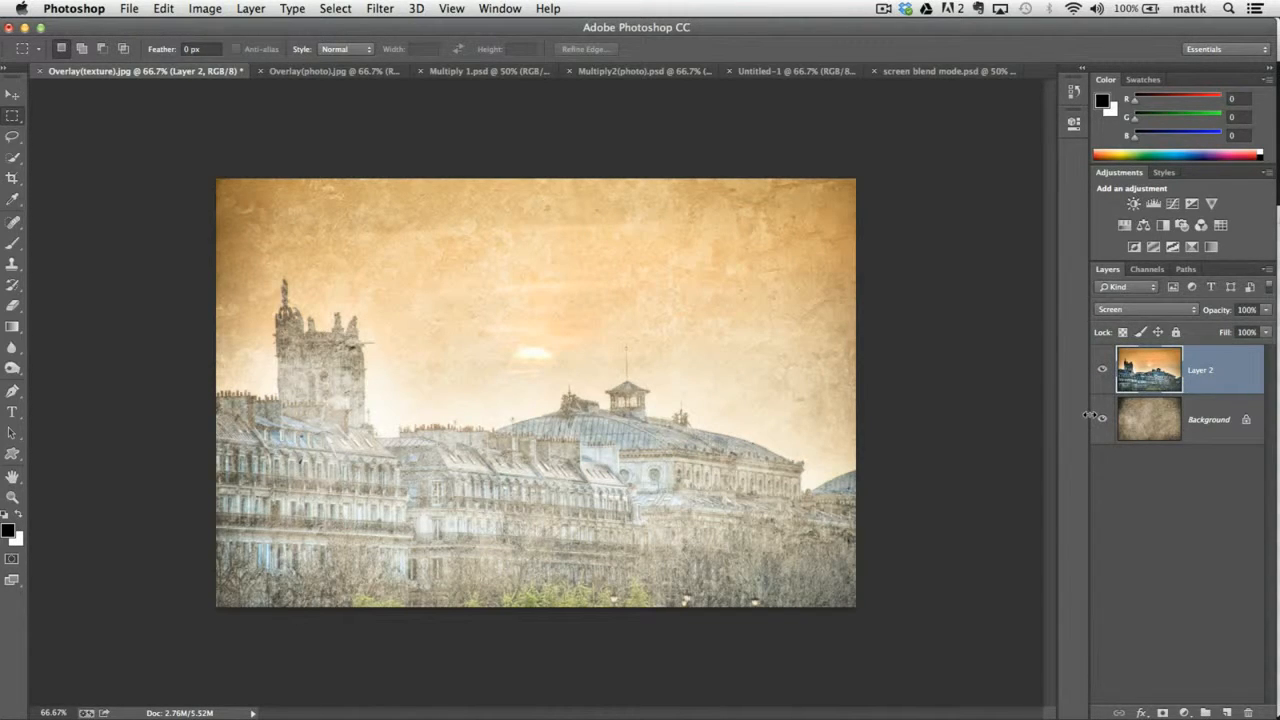
# Set Layer 2's blend mode to Multiply and hide the layer to view the texture alone.
pyautogui.click(1122, 310)
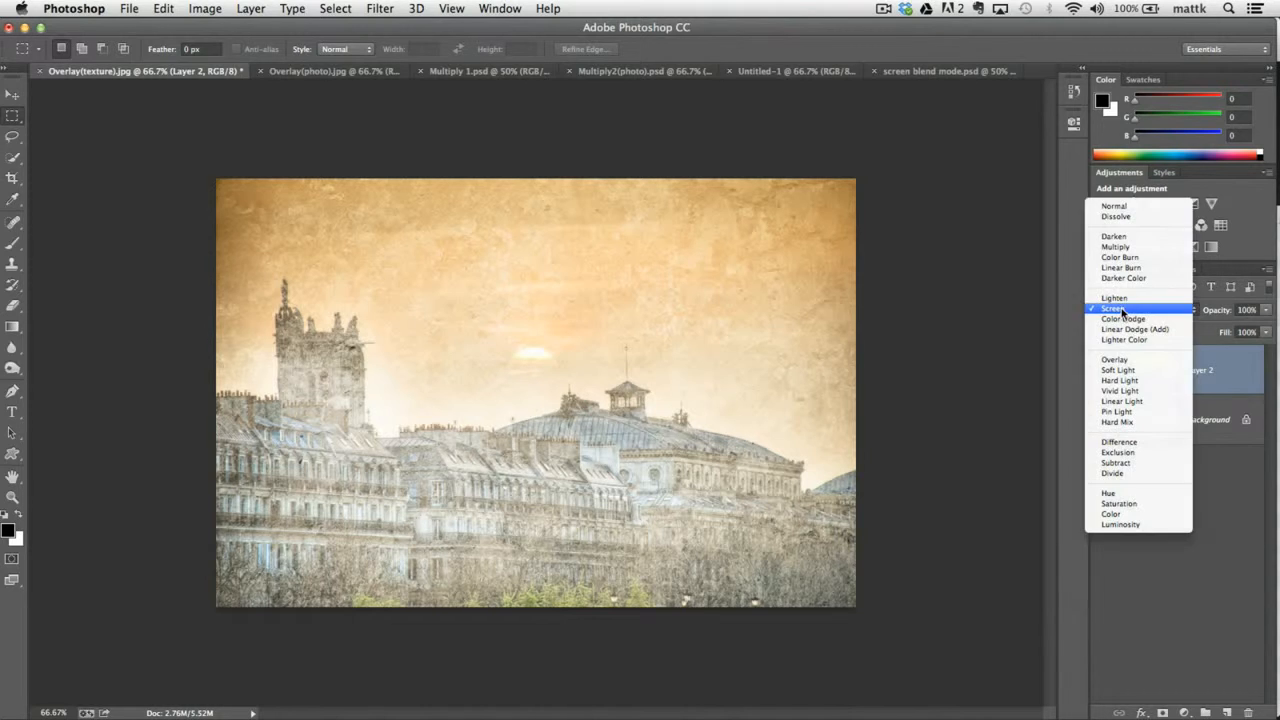
pyautogui.click(1115, 246)
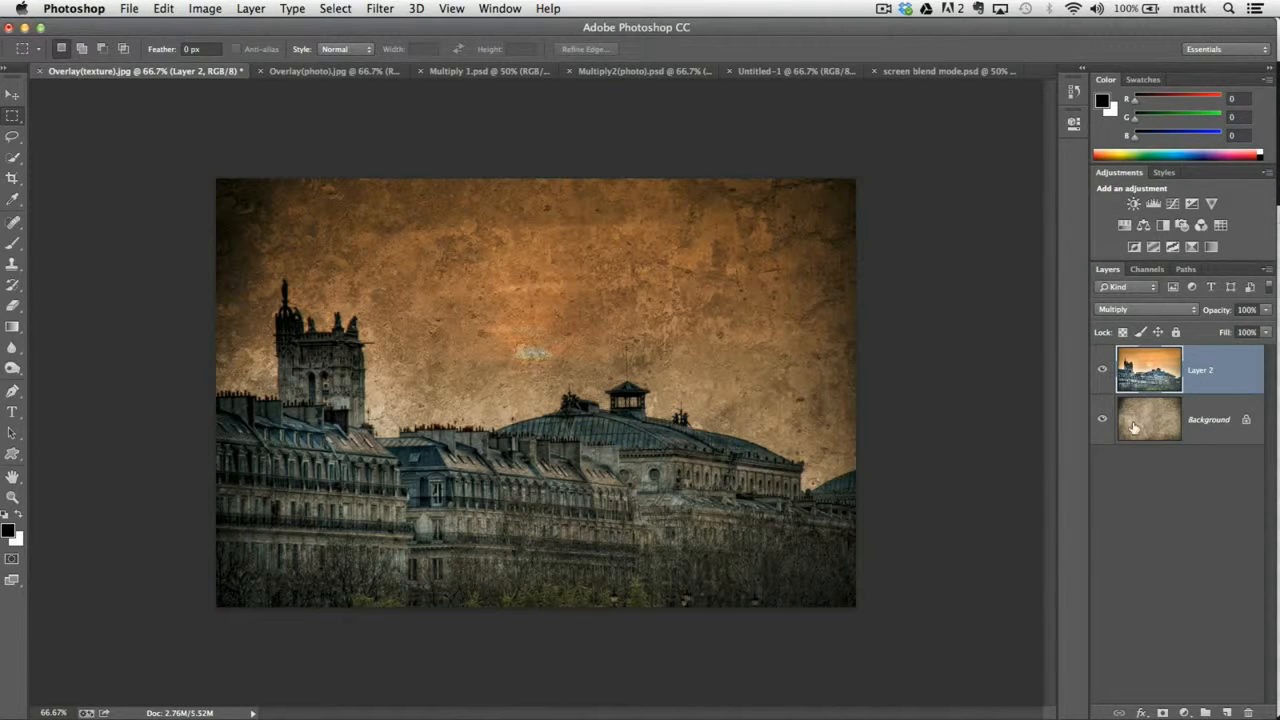
pyautogui.click(1102, 370)
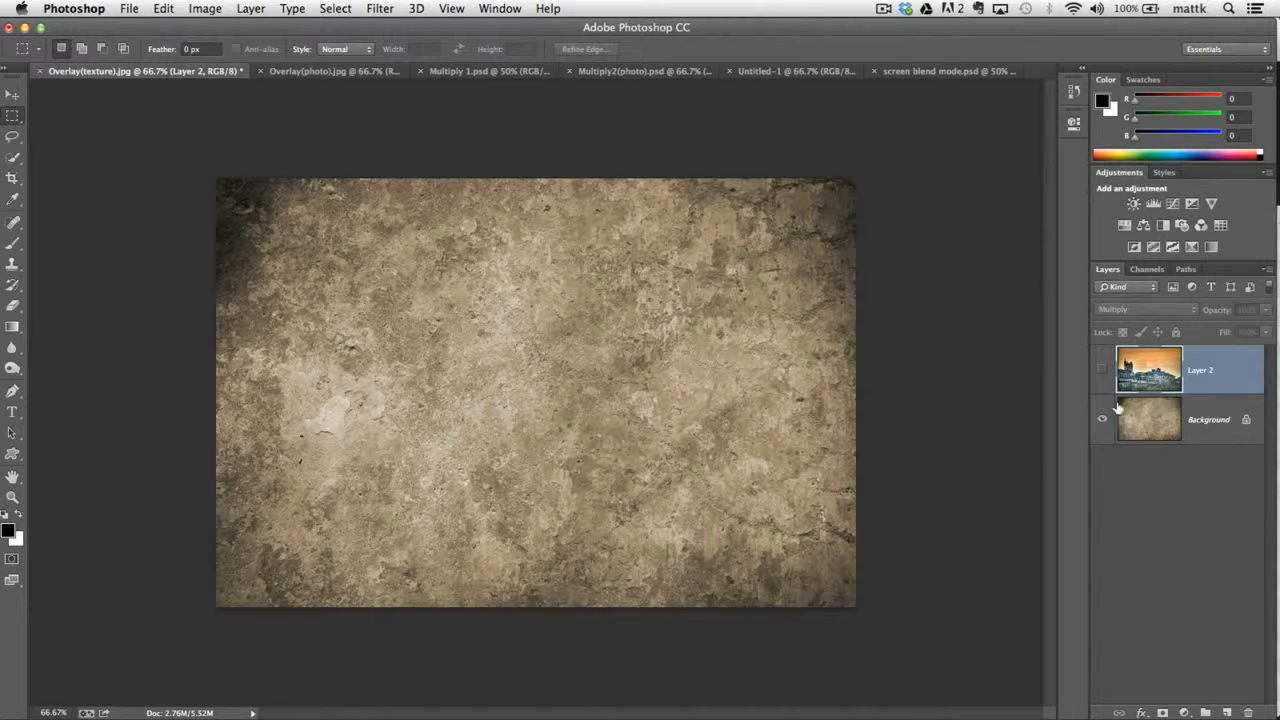
# Show Layer 2 again and try the Screen and Soft Light blend modes on it.
pyautogui.click(1102, 370)
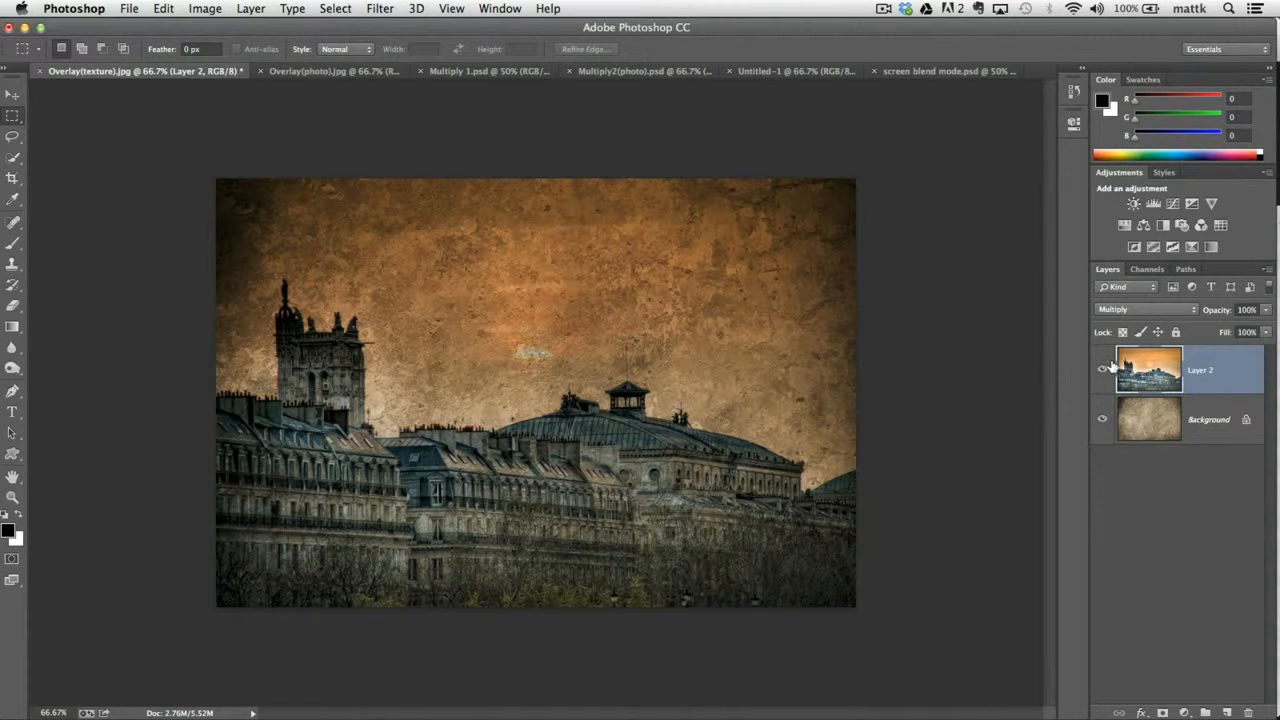
pyautogui.click(1126, 312)
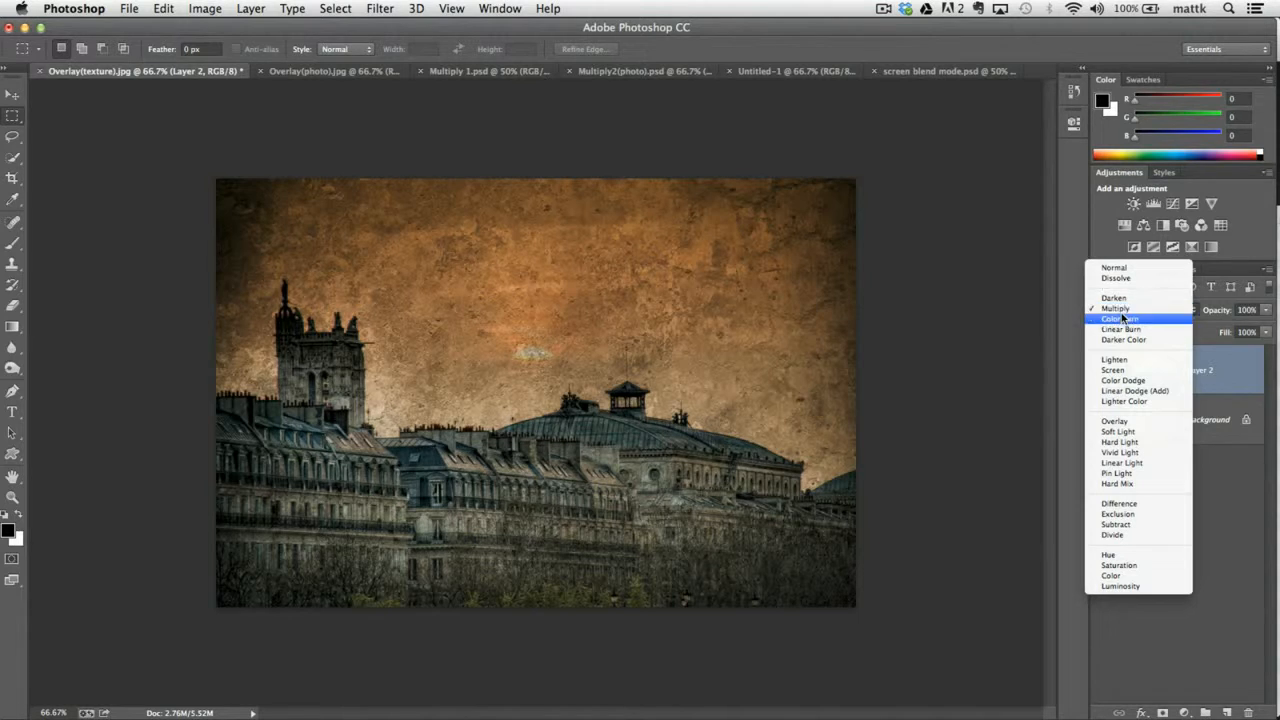
pyautogui.click(1113, 370)
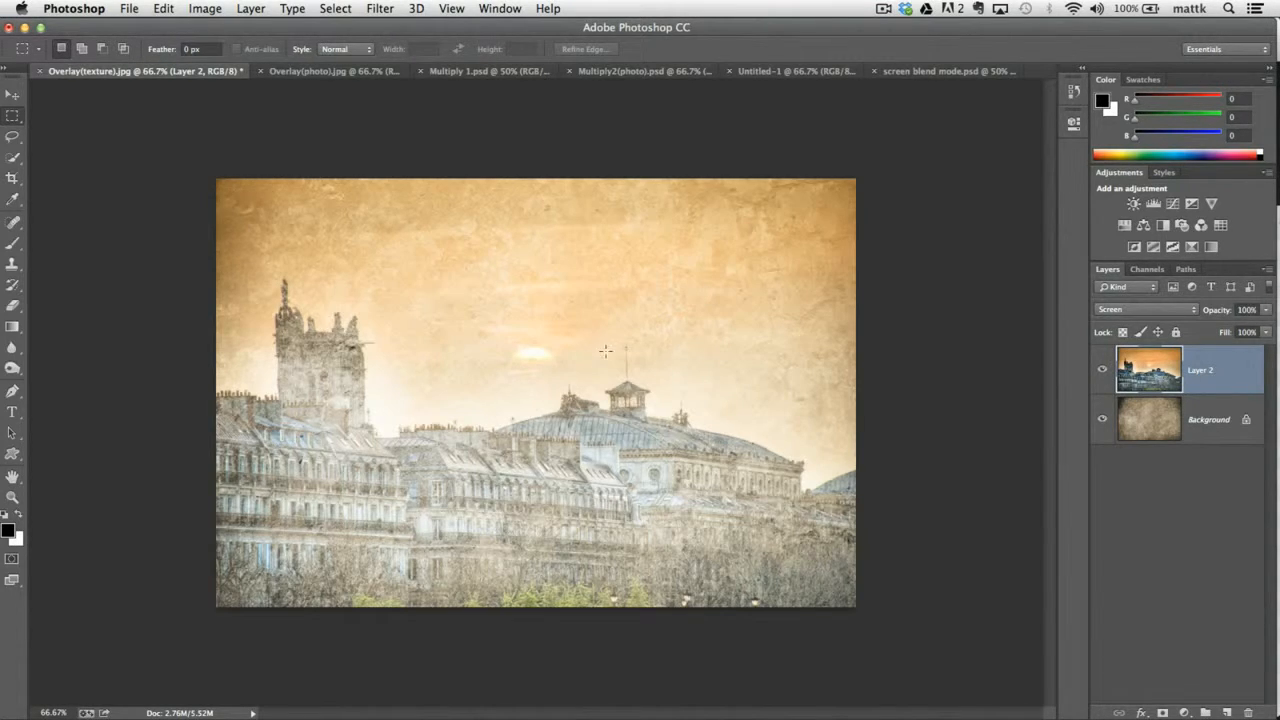
pyautogui.click(1127, 310)
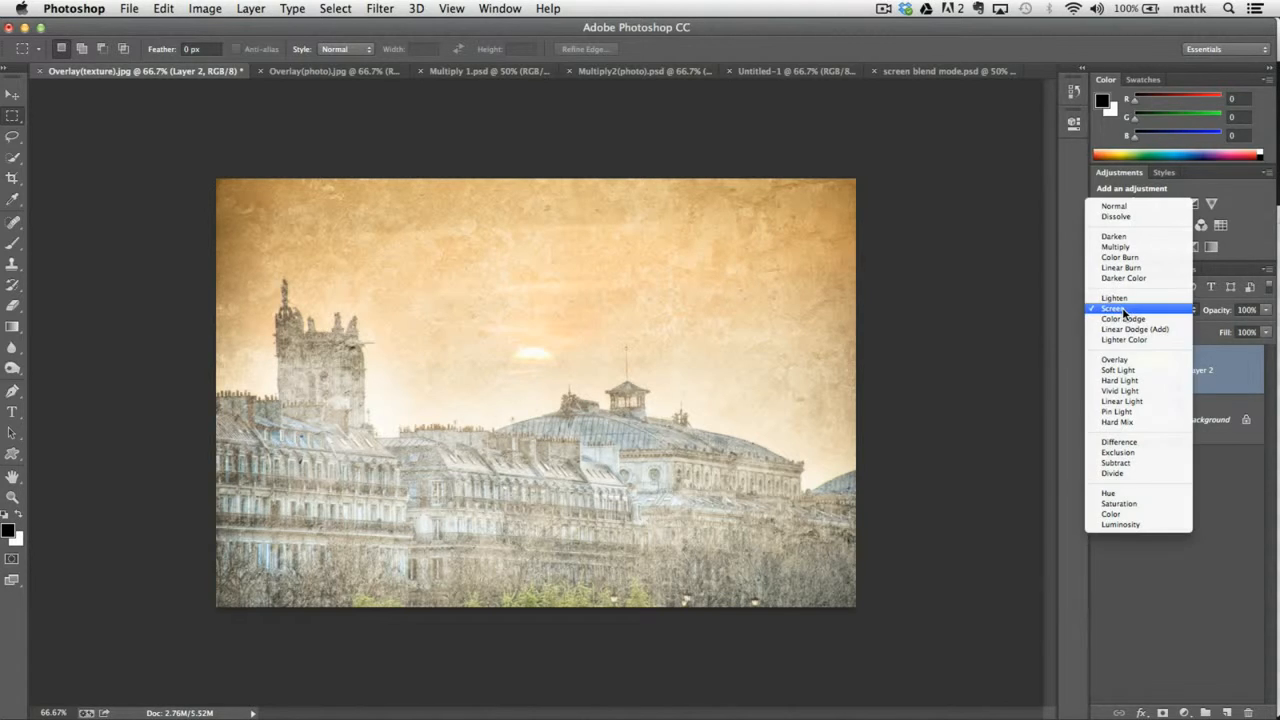
pyautogui.click(1115, 371)
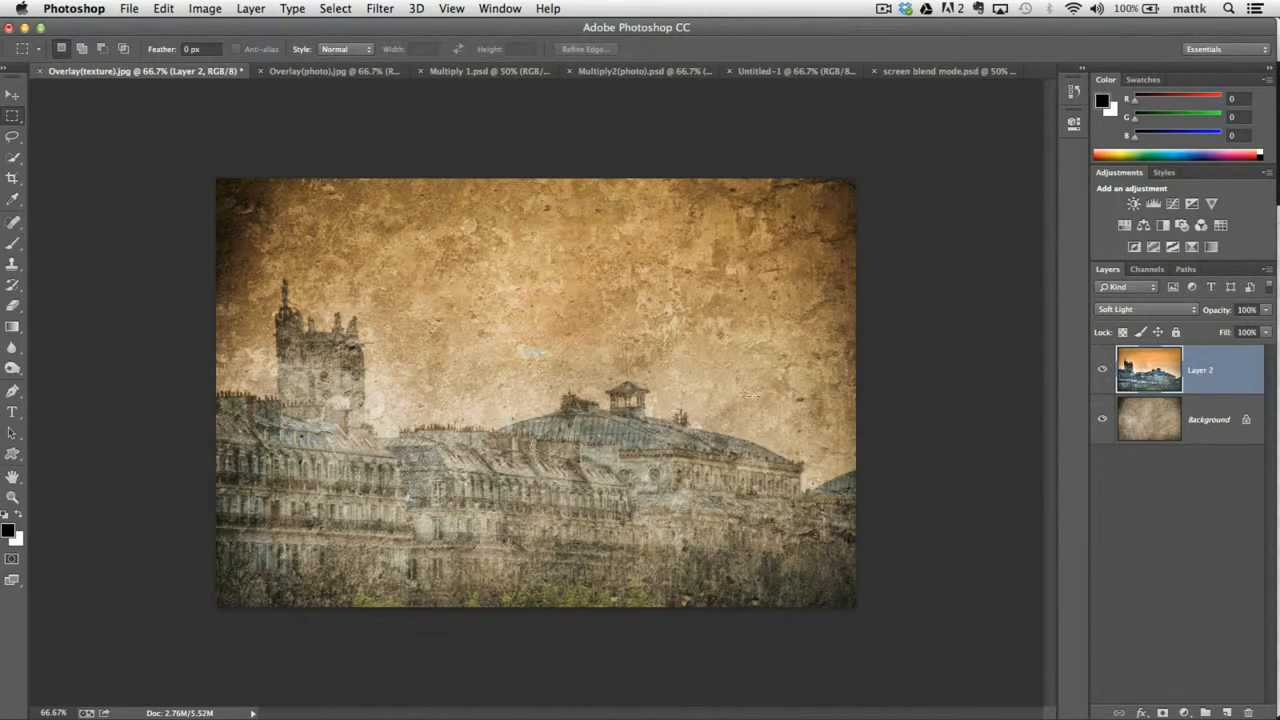
# Compare the Overlay and Soft Light blend modes on Layer 2 and leave it set to Overlay.
pyautogui.click(1152, 309)
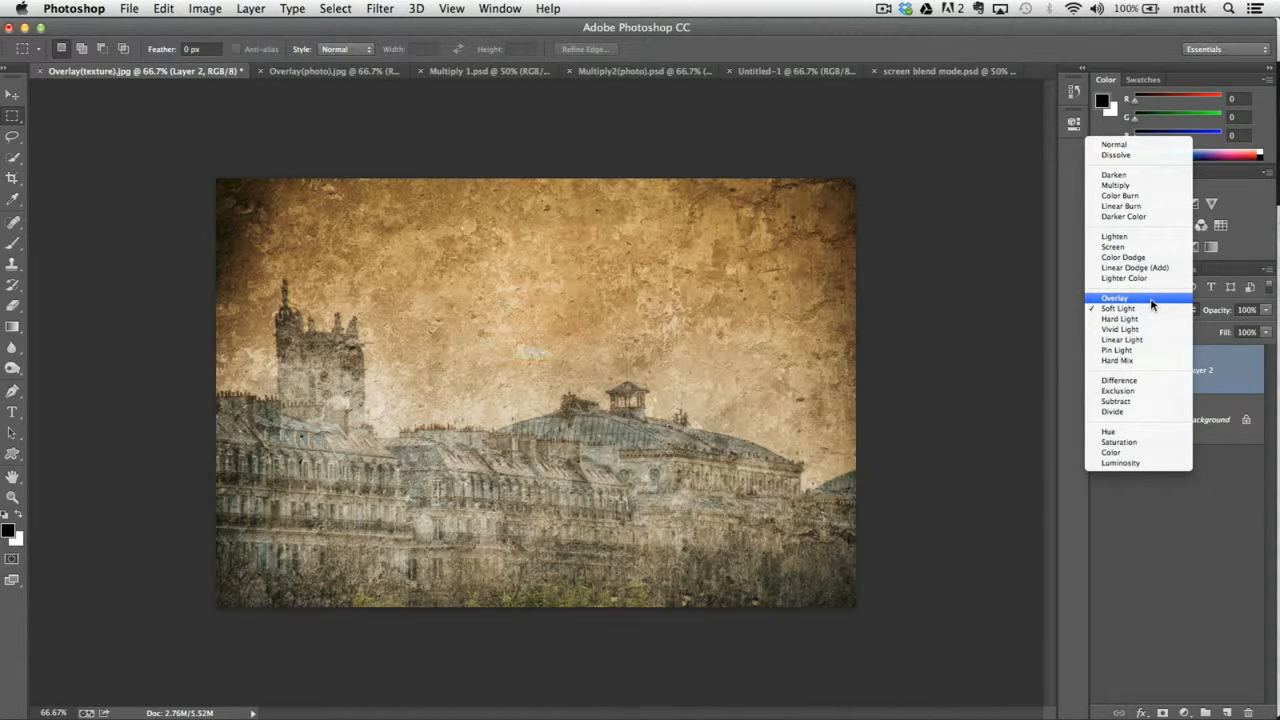
pyautogui.click(1148, 299)
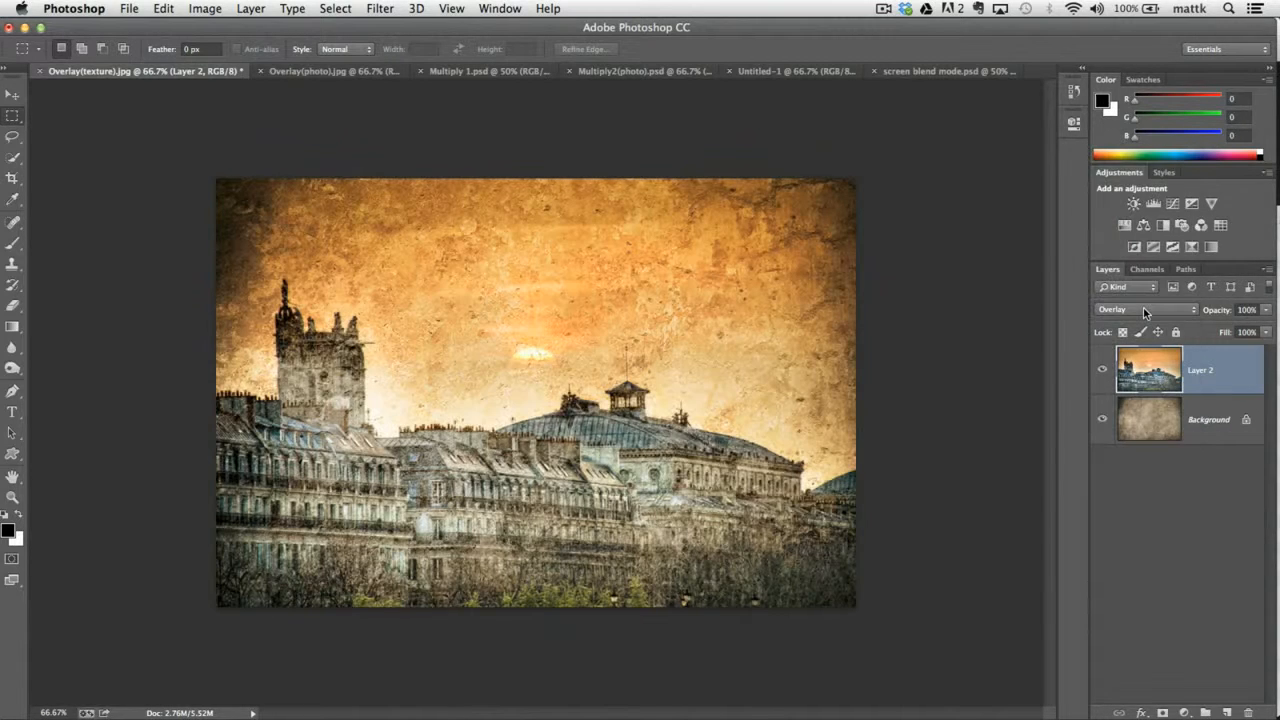
pyautogui.click(1142, 311)
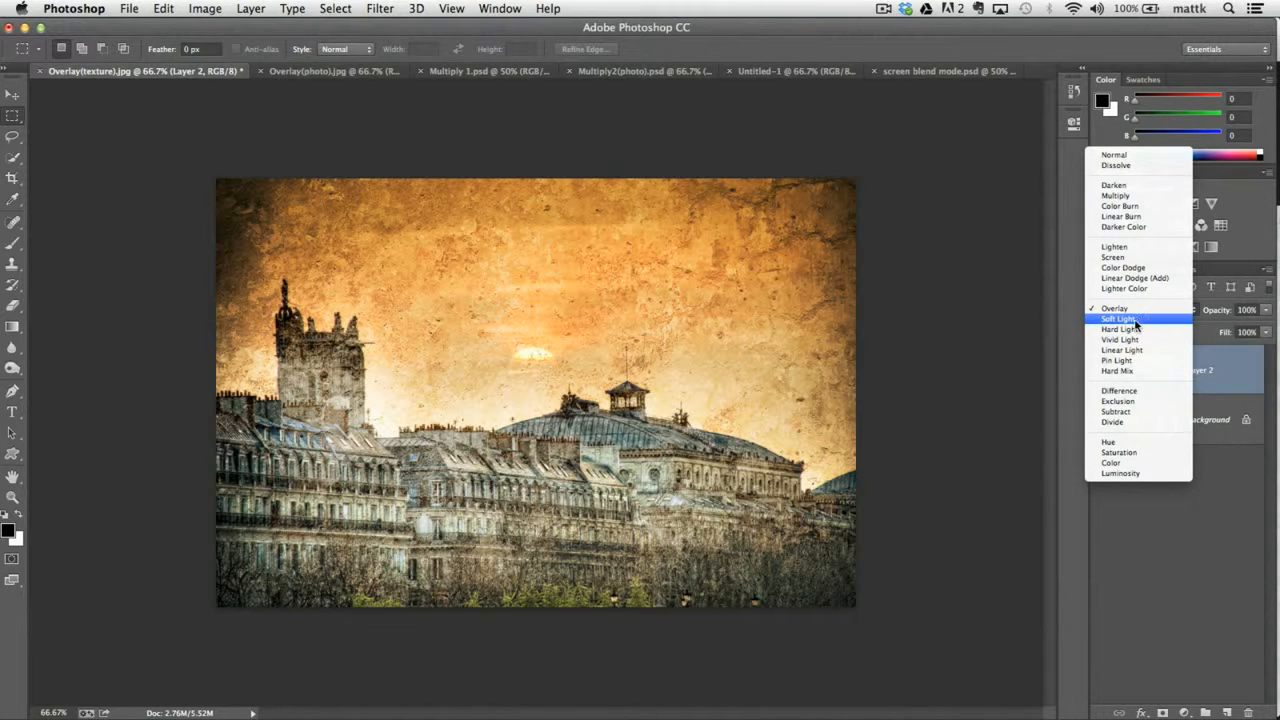
pyautogui.click(1137, 320)
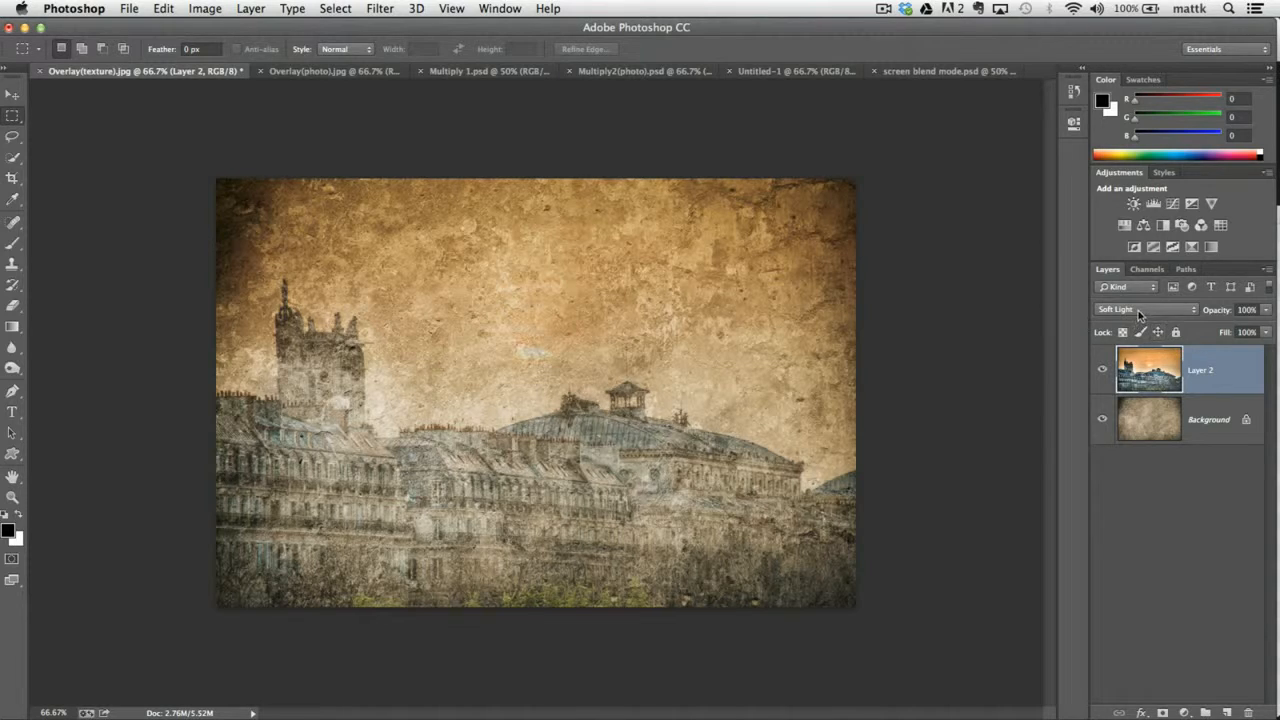
pyautogui.click(1138, 310)
pyautogui.click(1141, 299)
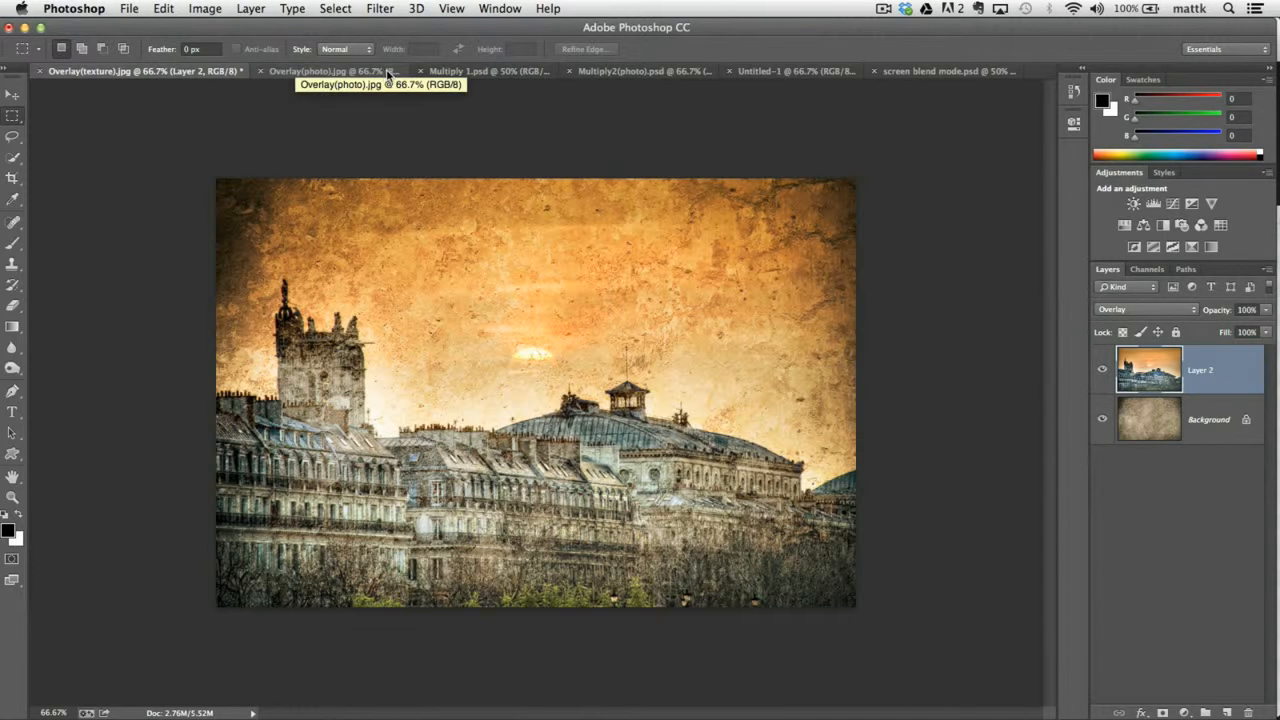
# Switch to the Multiply 1.psd document and duplicate its Background layer, undoing and repeating the duplication once.
pyautogui.click(485, 69)
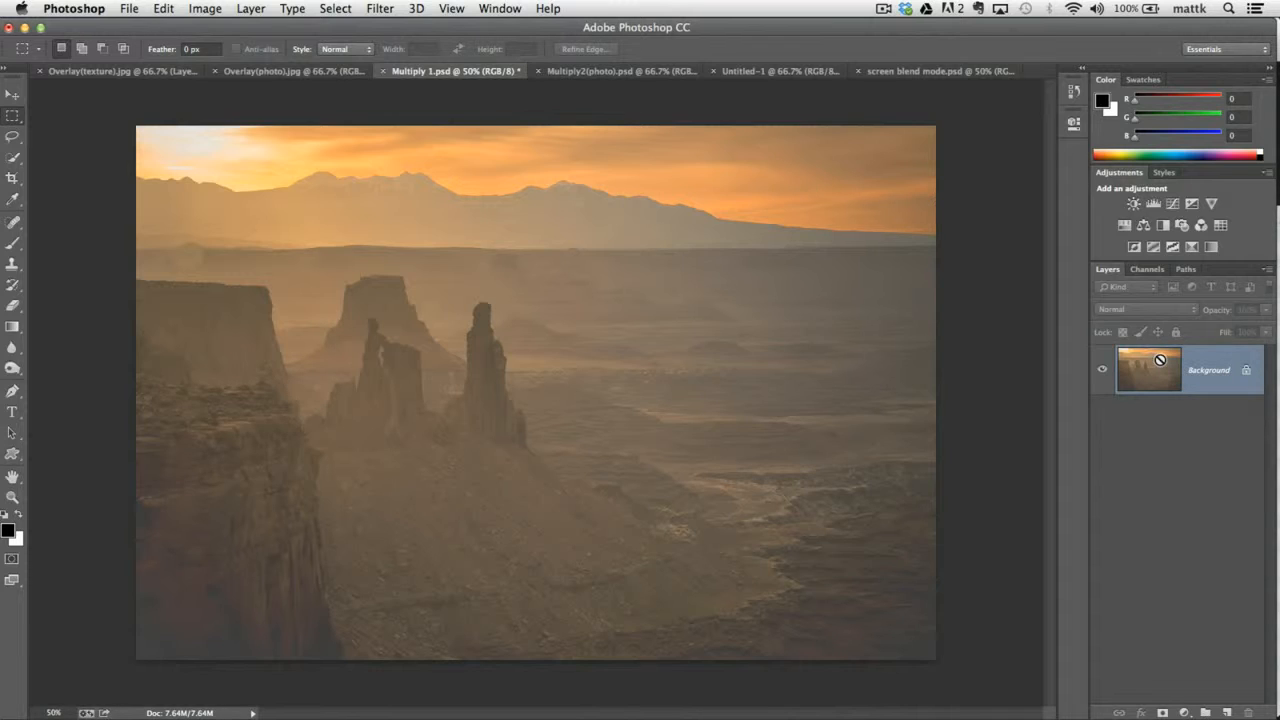
pyautogui.press('super+j')
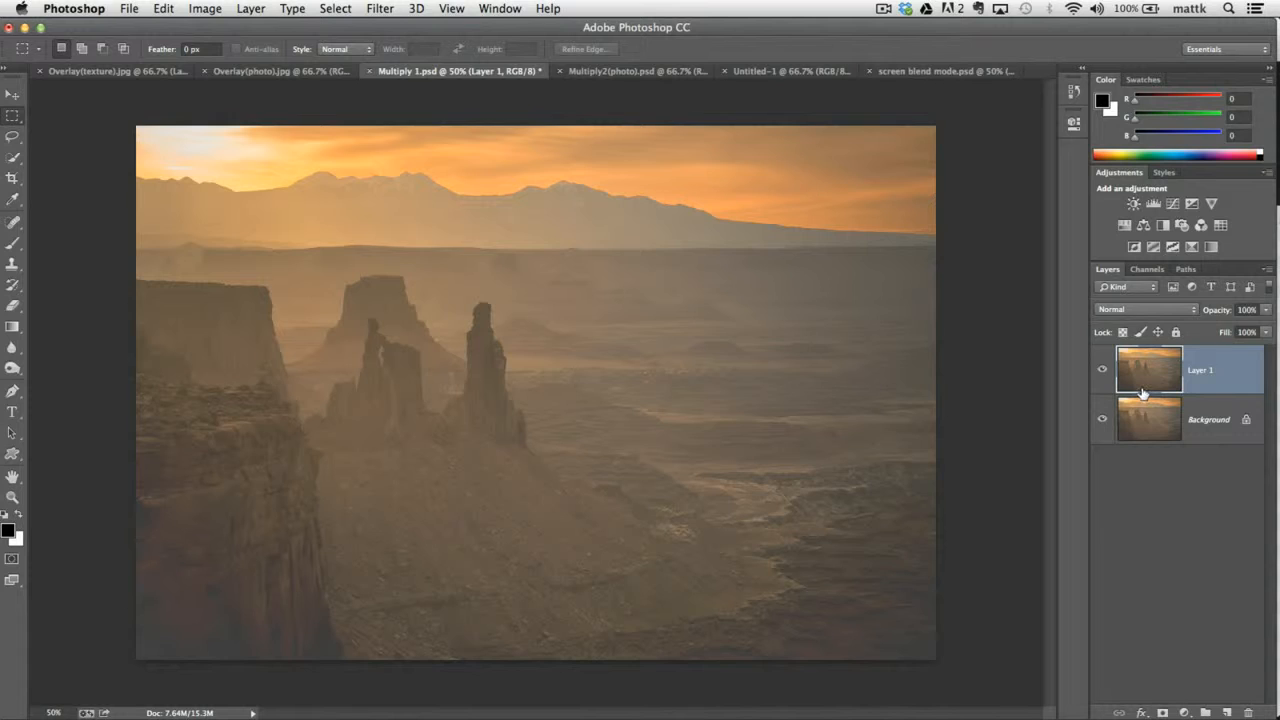
pyautogui.press('super+z')
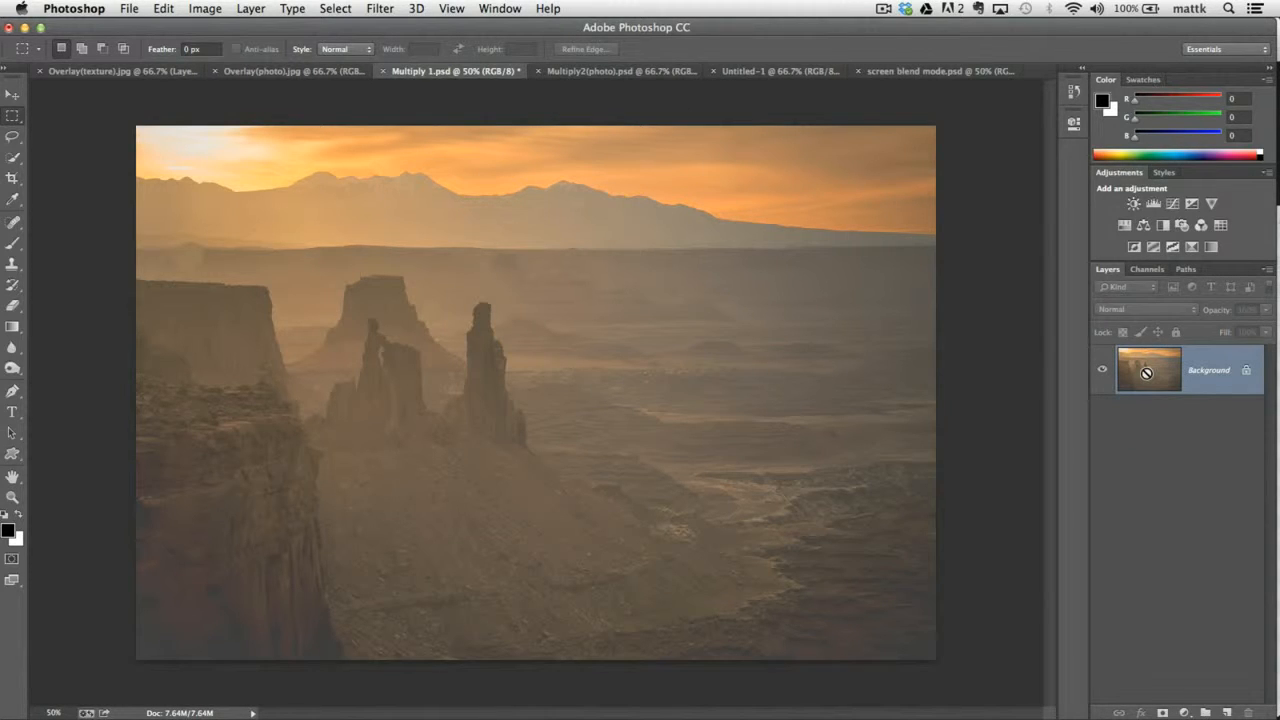
pyautogui.press('super+j')
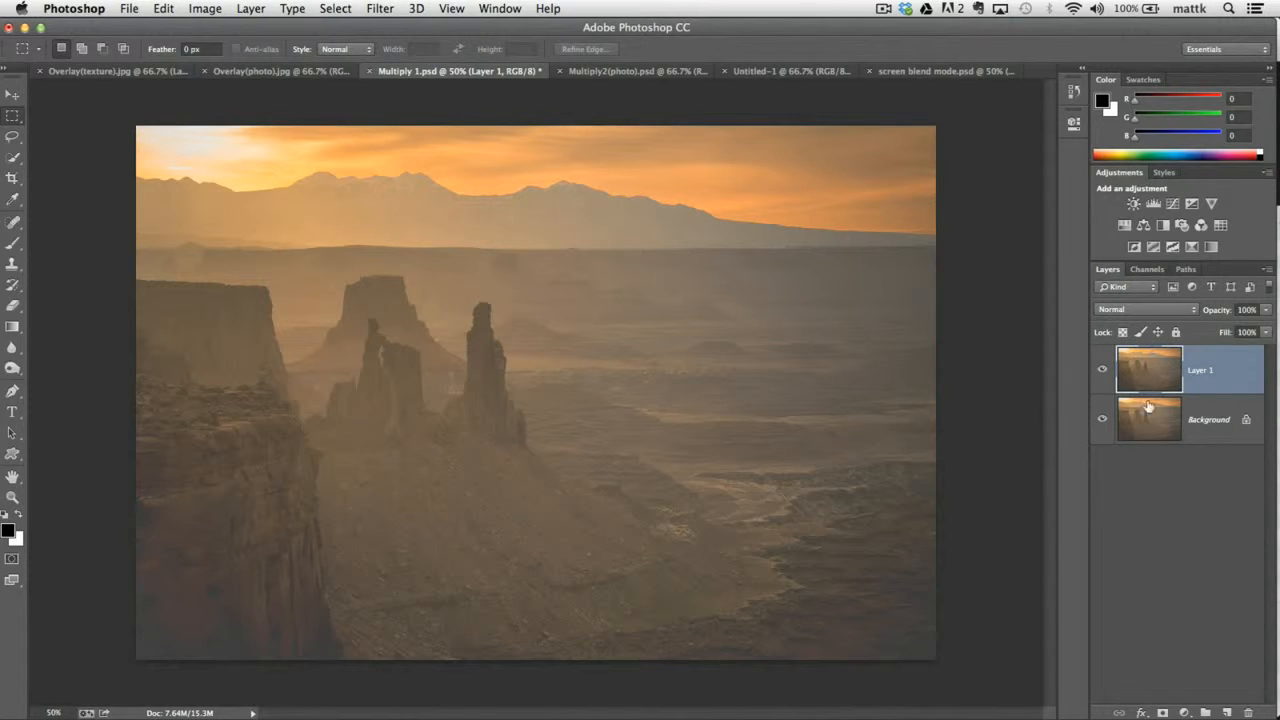
# Set the duplicated desert layer's blend mode to Multiply and toggle its visibility to compare before and after.
pyautogui.click(1114, 311)
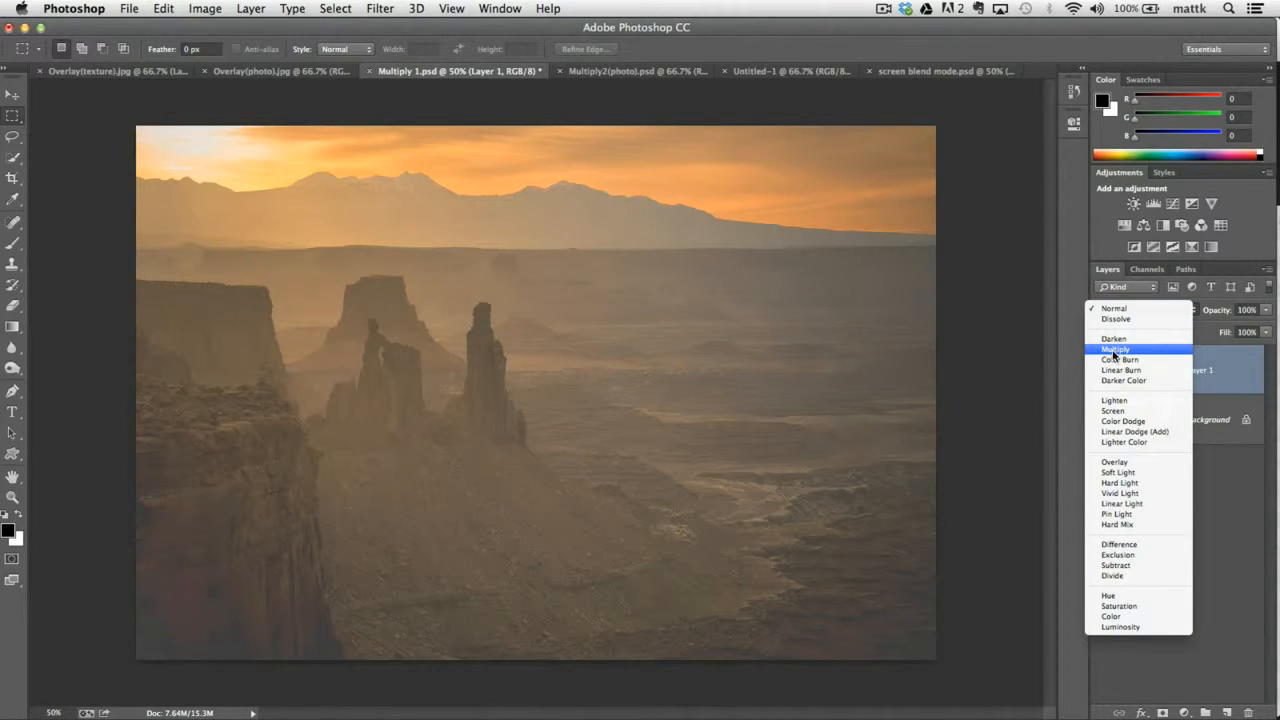
pyautogui.click(1114, 310)
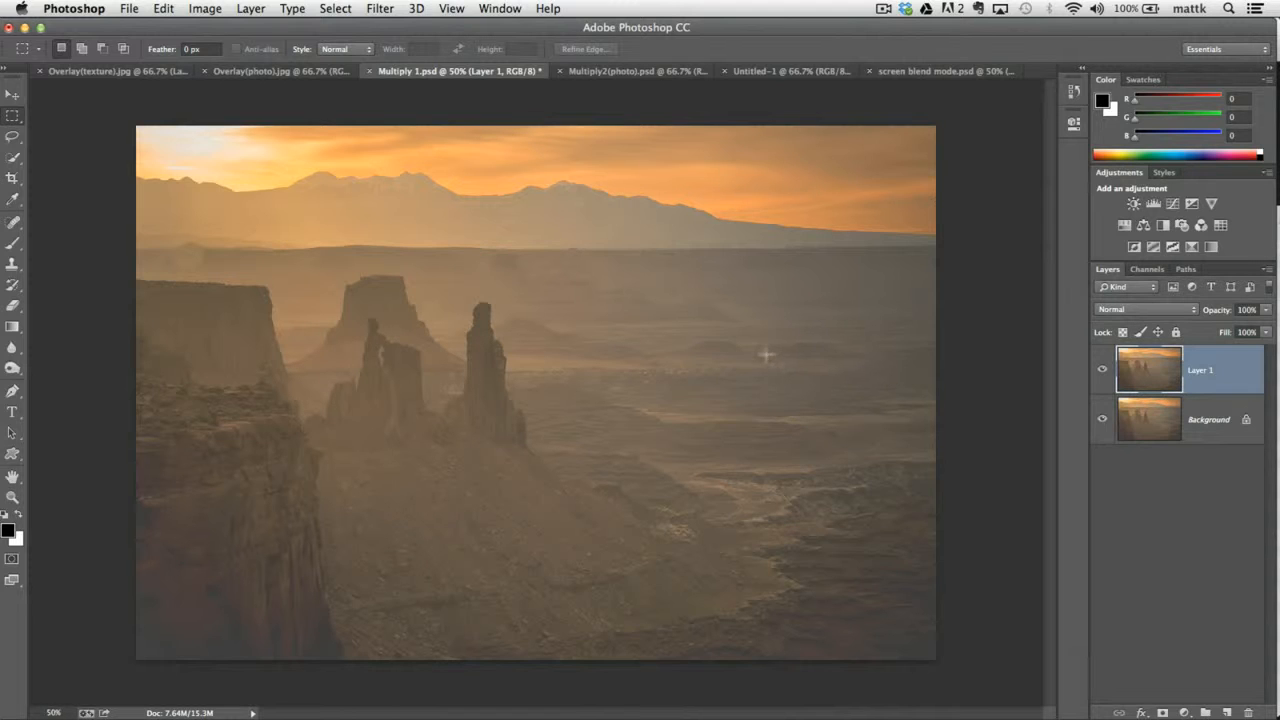
pyautogui.click(1157, 309)
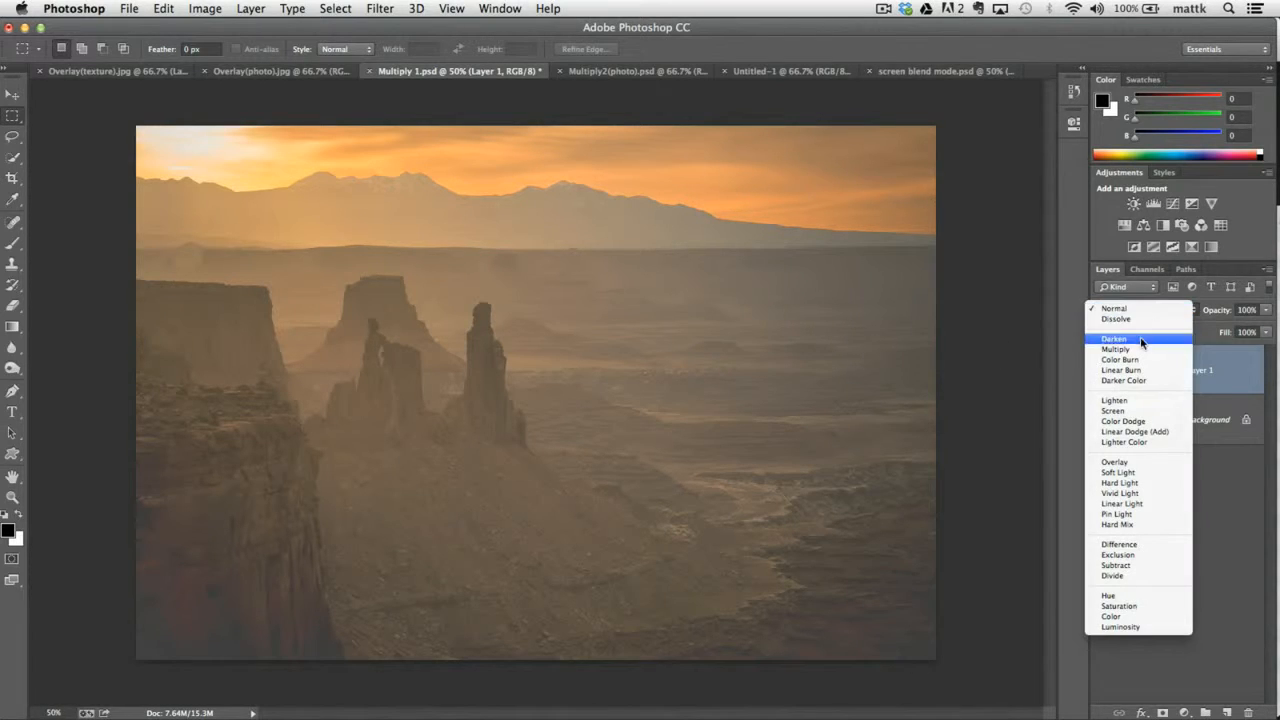
pyautogui.click(1138, 349)
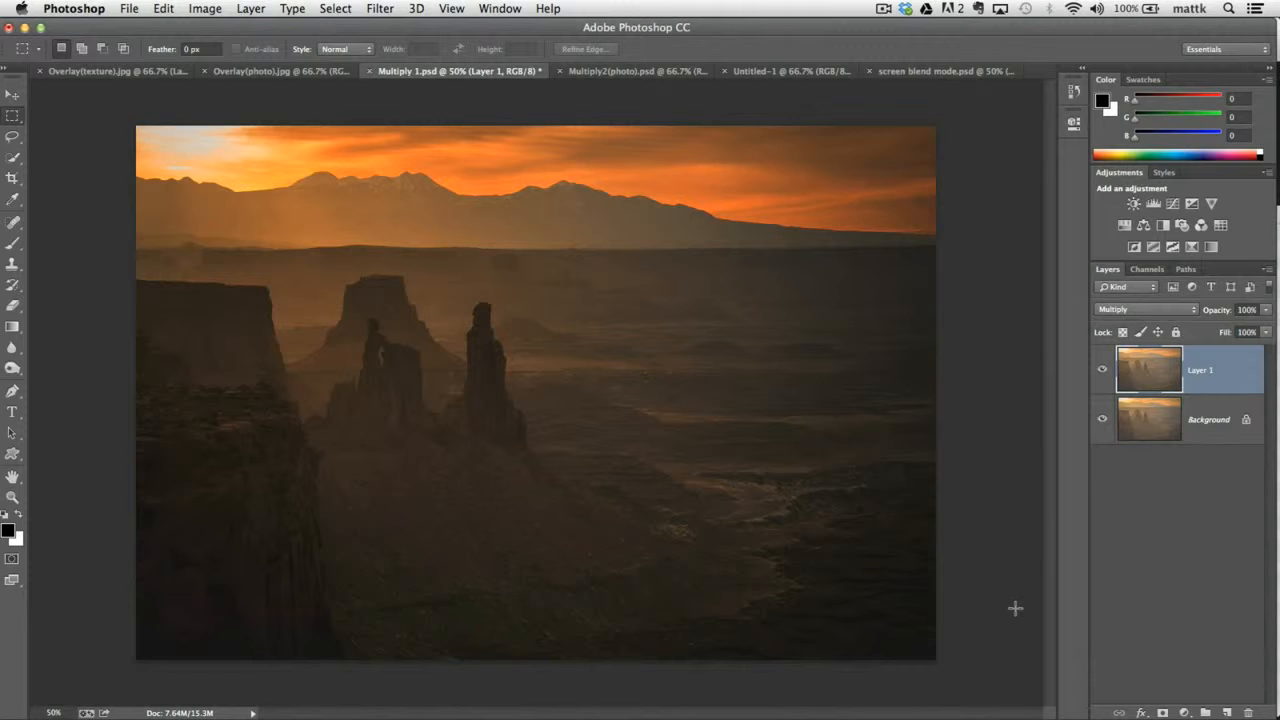
pyautogui.click(1102, 370)
pyautogui.click(1102, 372)
# Erase the sky from Layer 1 with a soft 468 px Eraser and toggle the layer's visibility to compare.
pyautogui.press('e')
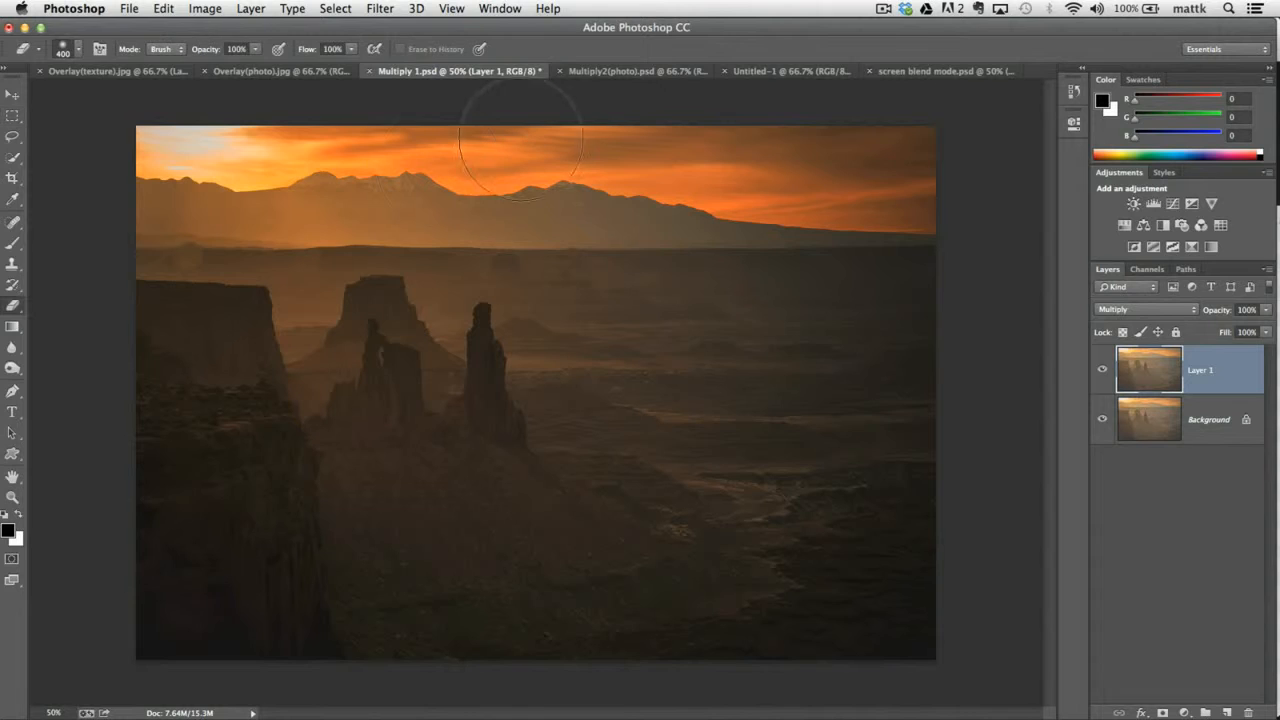
pyautogui.click(14, 305)
pyautogui.click(36, 303)
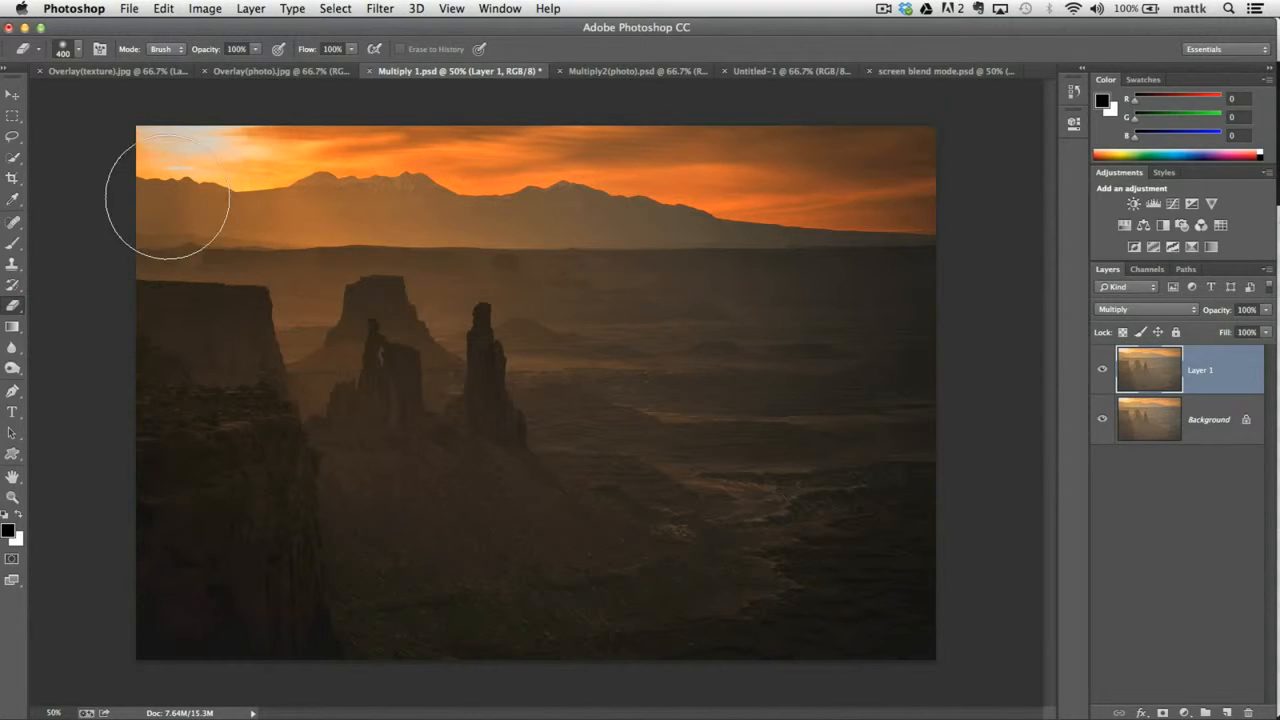
pyautogui.click(78, 49)
pyautogui.moveTo(162, 96)
pyautogui.mouseDown()
pyautogui.moveTo(204, 132)
pyautogui.moveTo(164, 131)
pyautogui.moveTo(530, 130)
pyautogui.moveTo(794, 157)
pyautogui.moveTo(968, 152)
pyautogui.mouseUp()
pyautogui.click(278, 103)
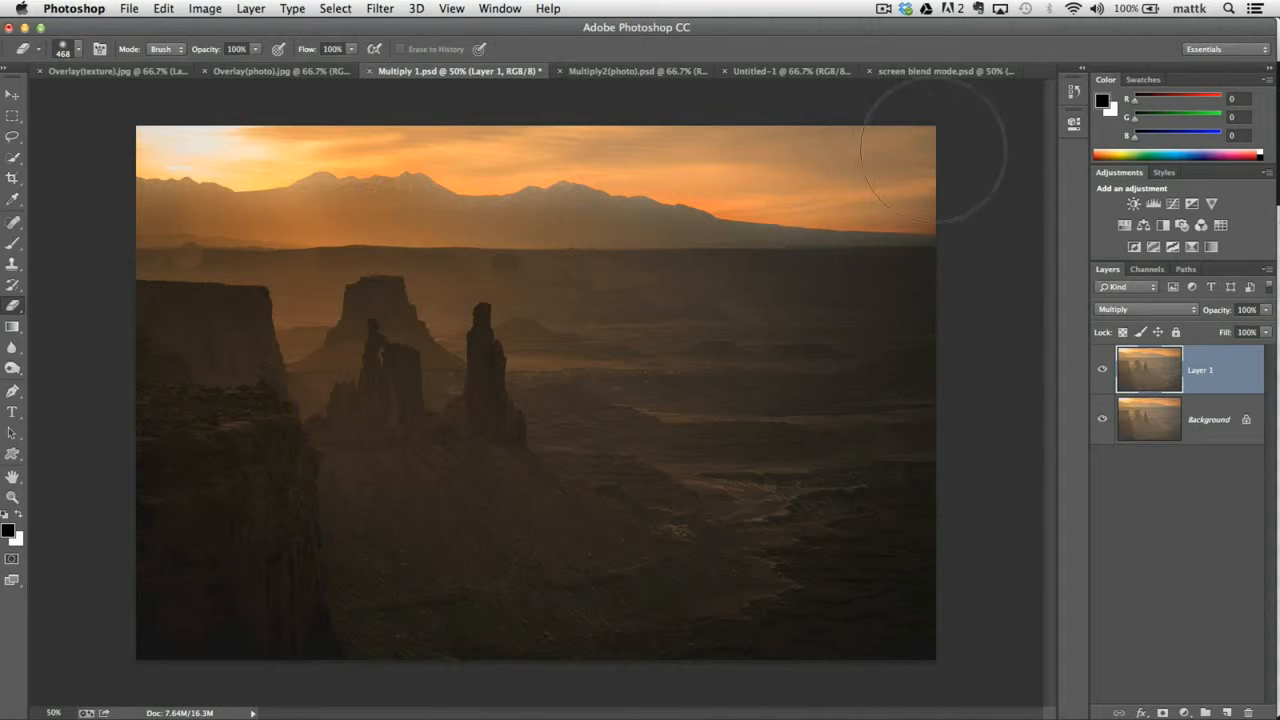
pyautogui.click(1102, 370)
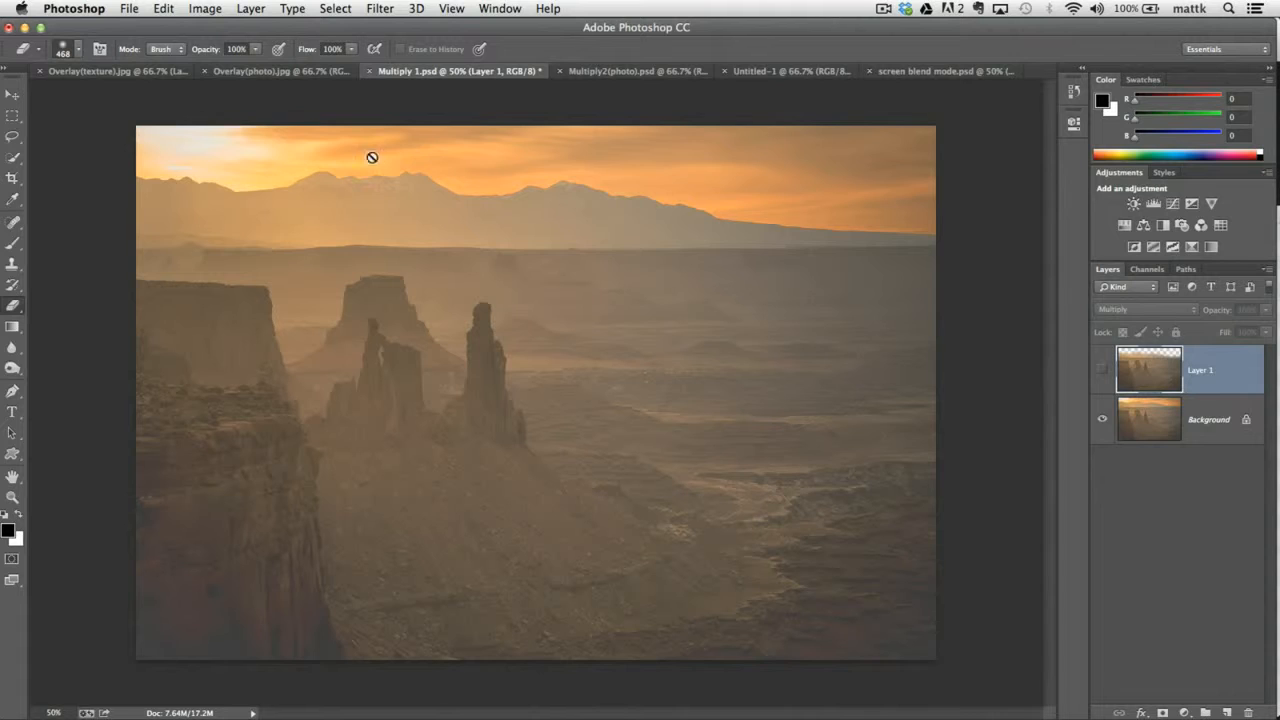
pyautogui.click(1104, 372)
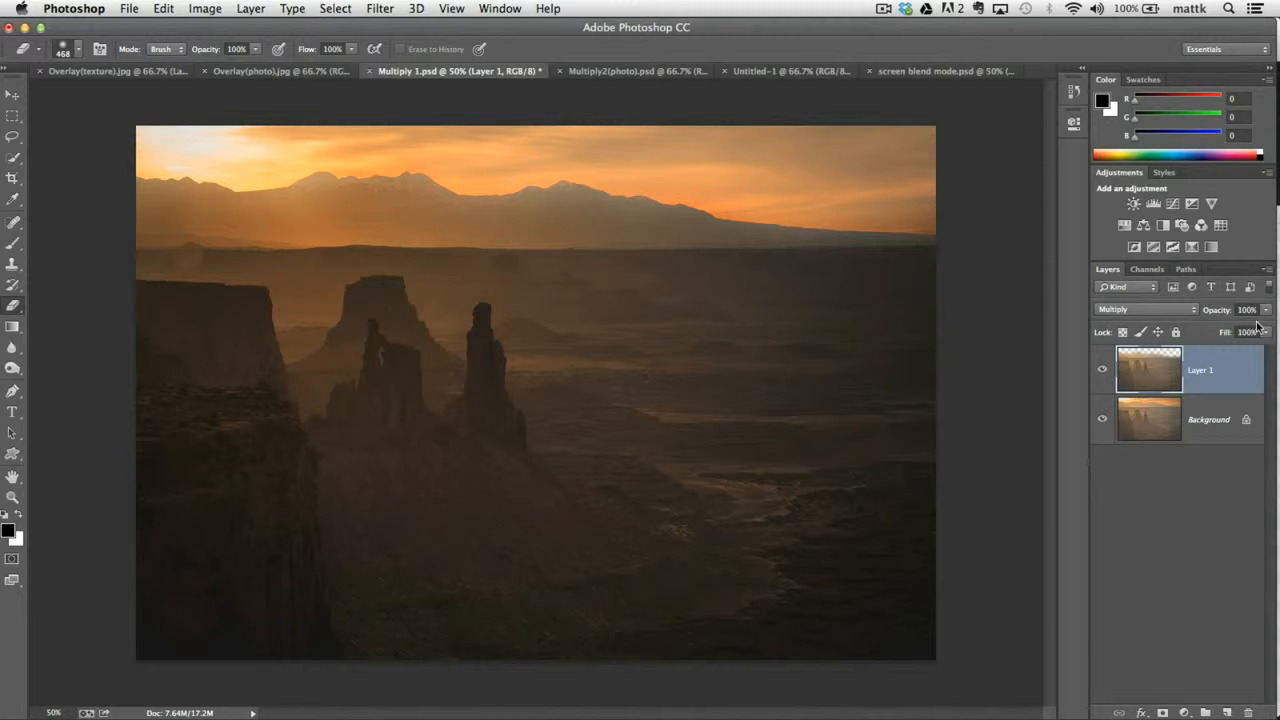
# Lower Layer 1's opacity to 0% and raise it to about 55%.
pyautogui.moveTo(1265, 310)
pyautogui.mouseDown()
pyautogui.moveTo(1263, 328)
pyautogui.moveTo(1246, 330)
pyautogui.moveTo(1260, 328)
pyautogui.mouseUp()
pyautogui.moveTo(1237, 328); pyautogui.dragTo(1161, 330)
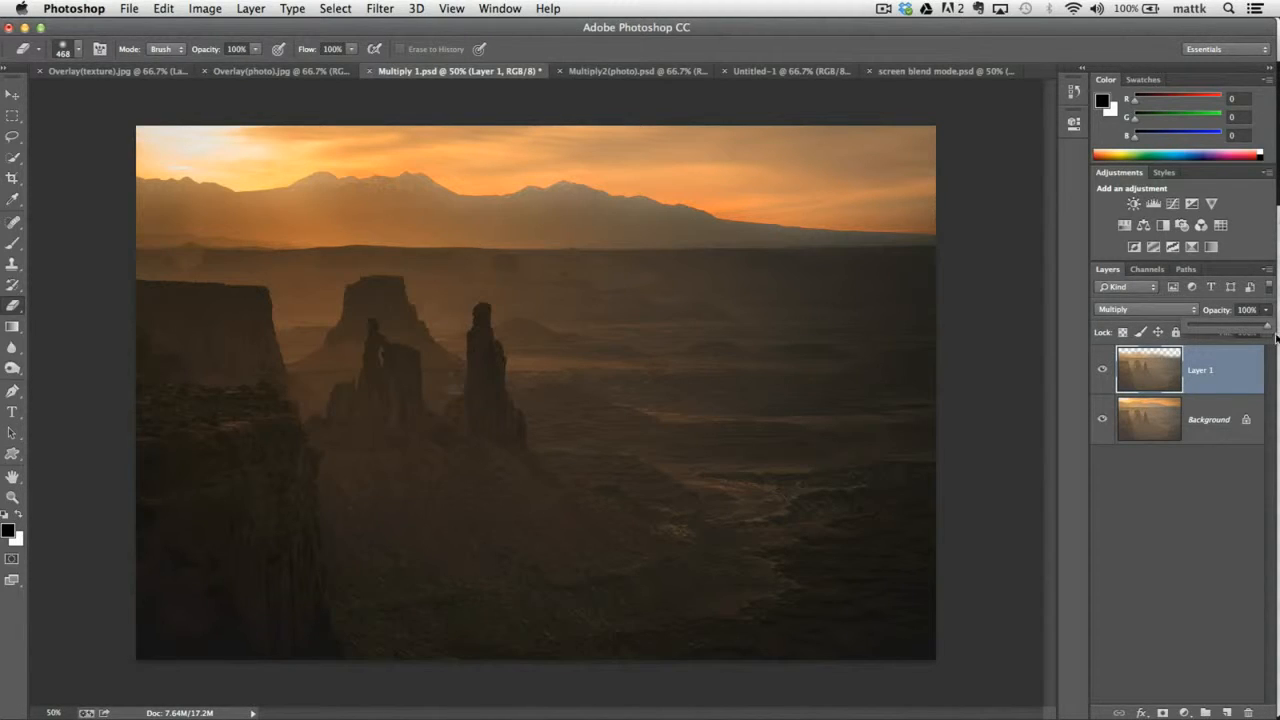
pyautogui.moveTo(1276, 337); pyautogui.dragTo(1236, 338)
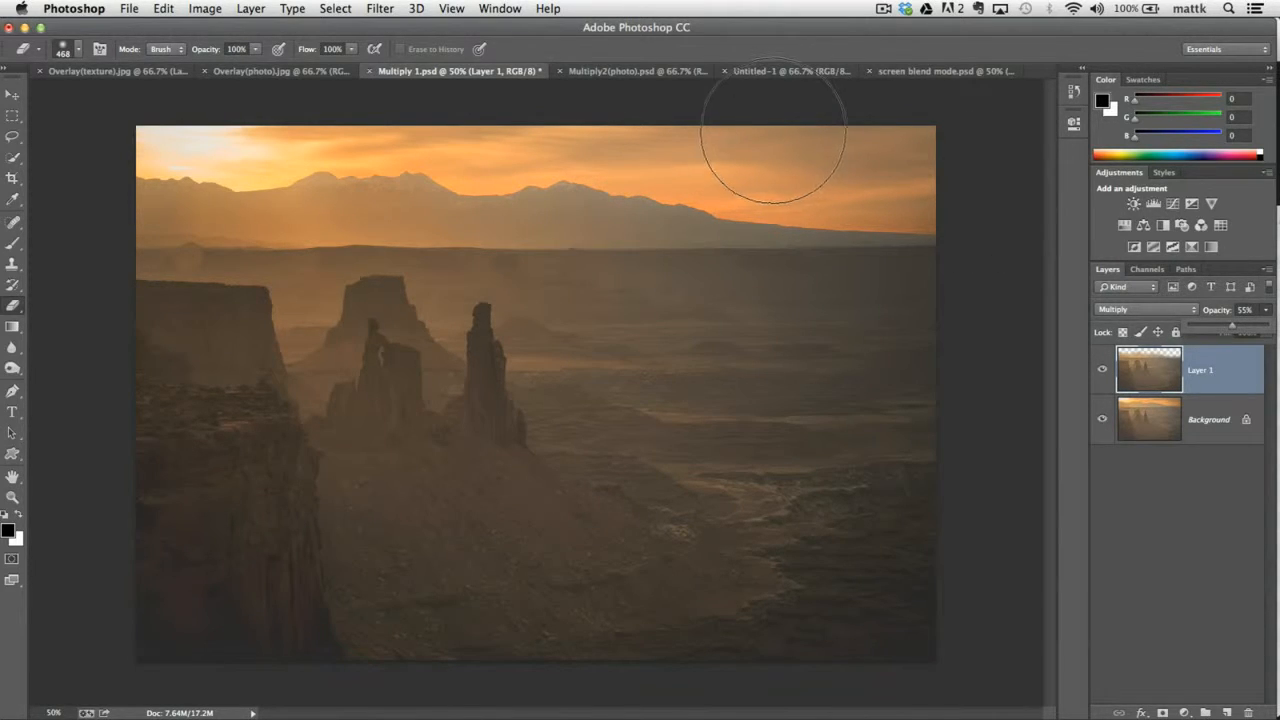
# Copy the entire black grunge frame from Untitled-1 onto the portrait in Multiply2(photo).psd and set the new layer's blend mode to Multiply.
pyautogui.click(751, 71)
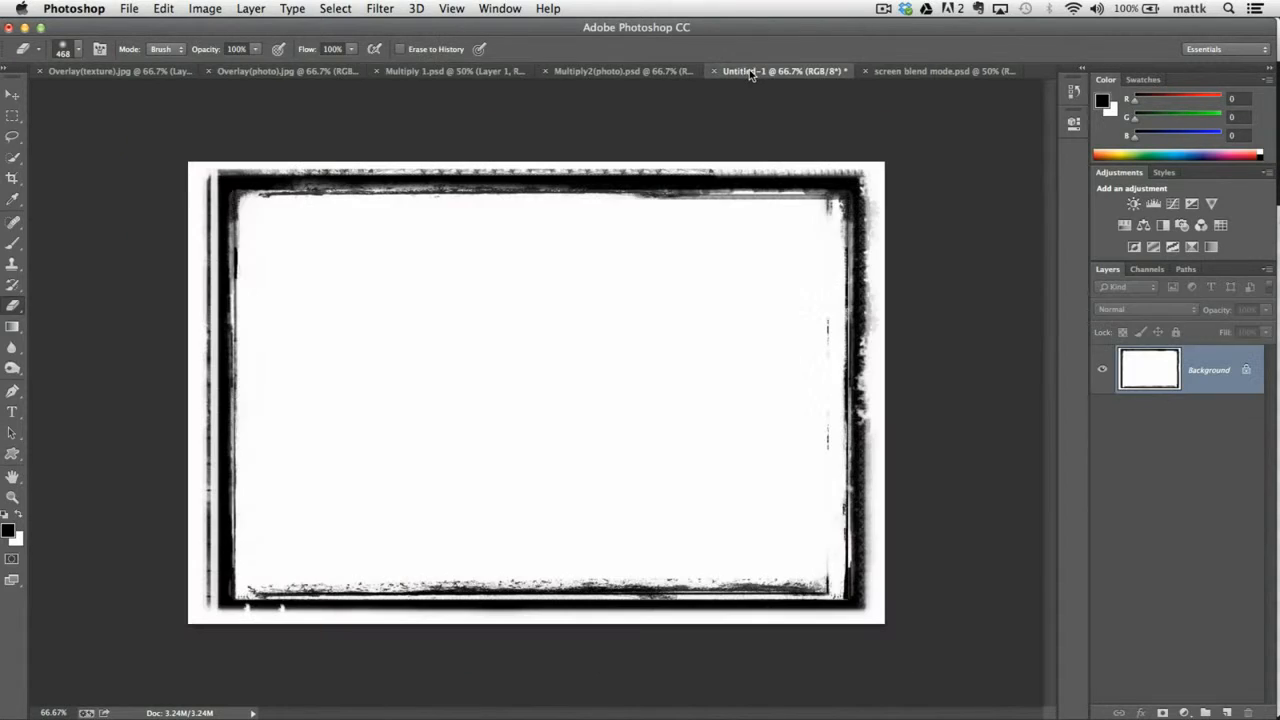
pyautogui.click(630, 71)
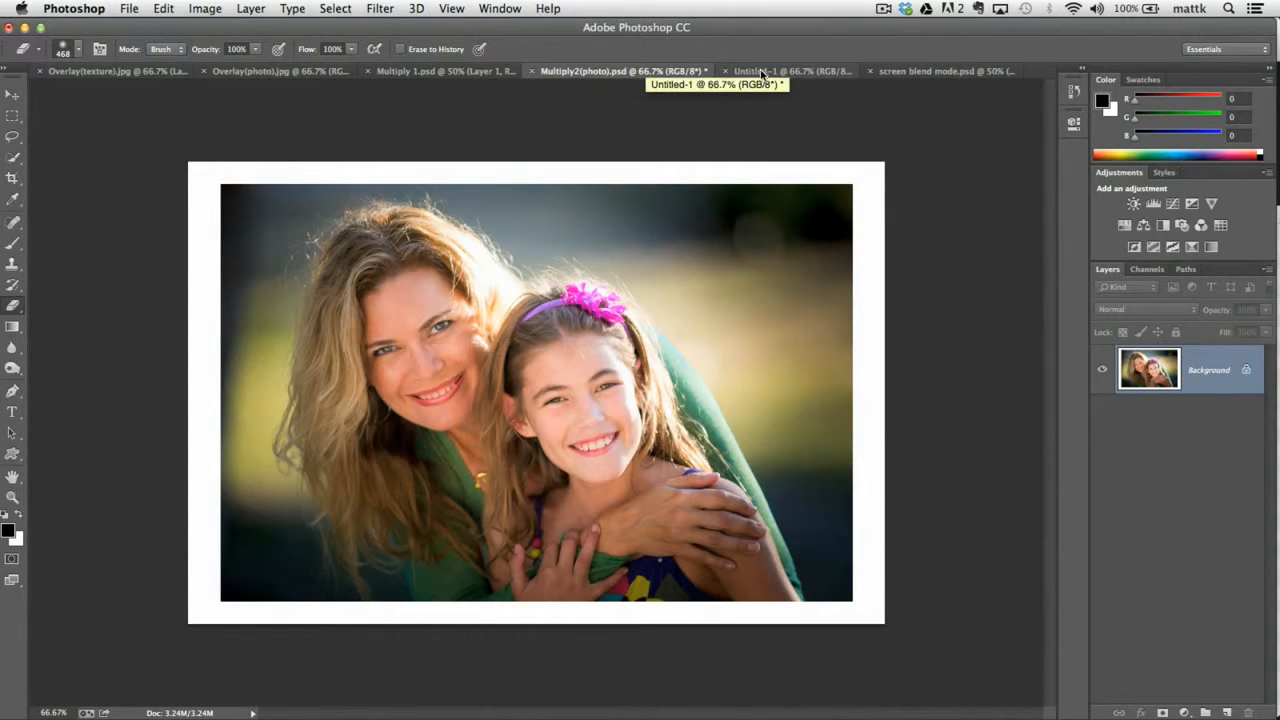
pyautogui.press('v')
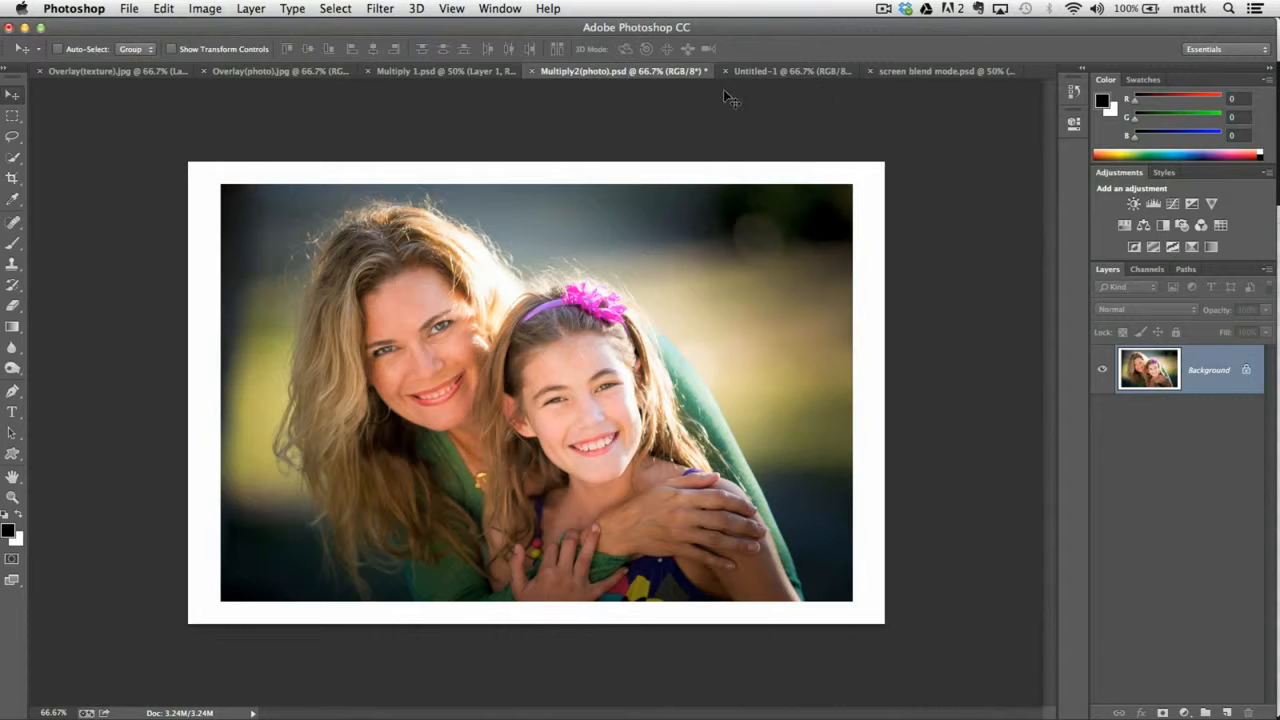
pyautogui.click(751, 71)
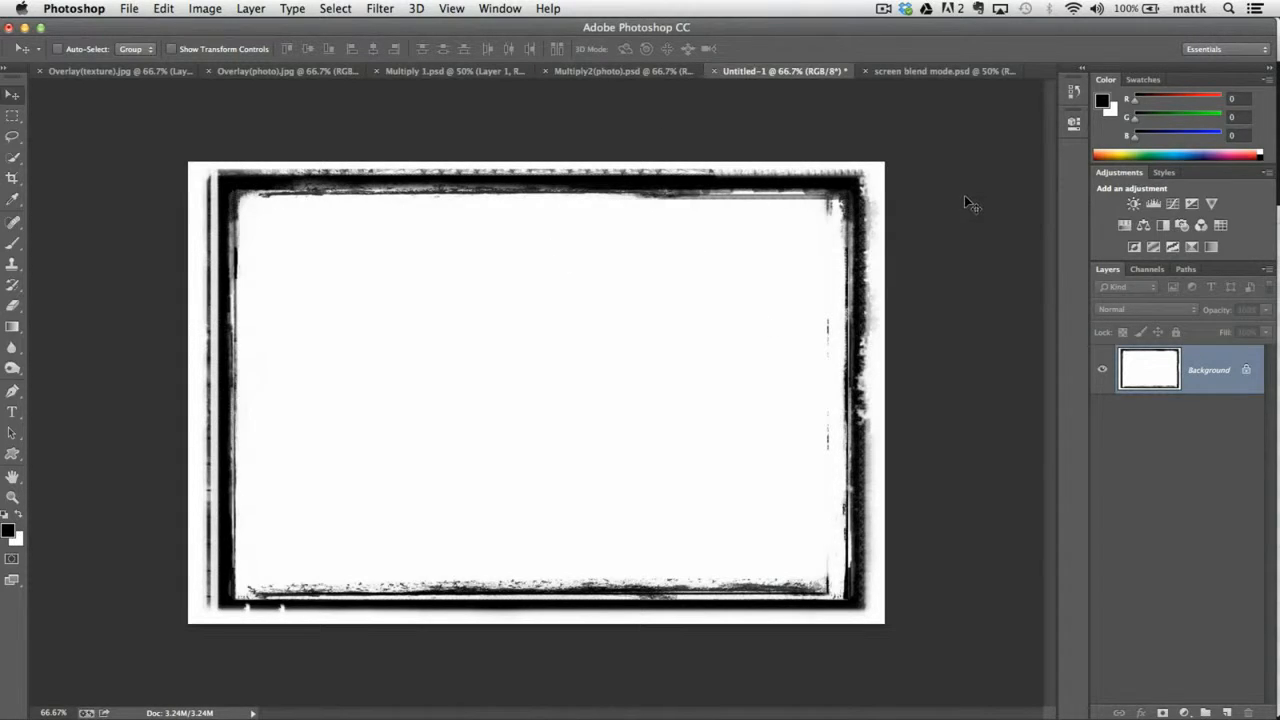
pyautogui.click(338, 9)
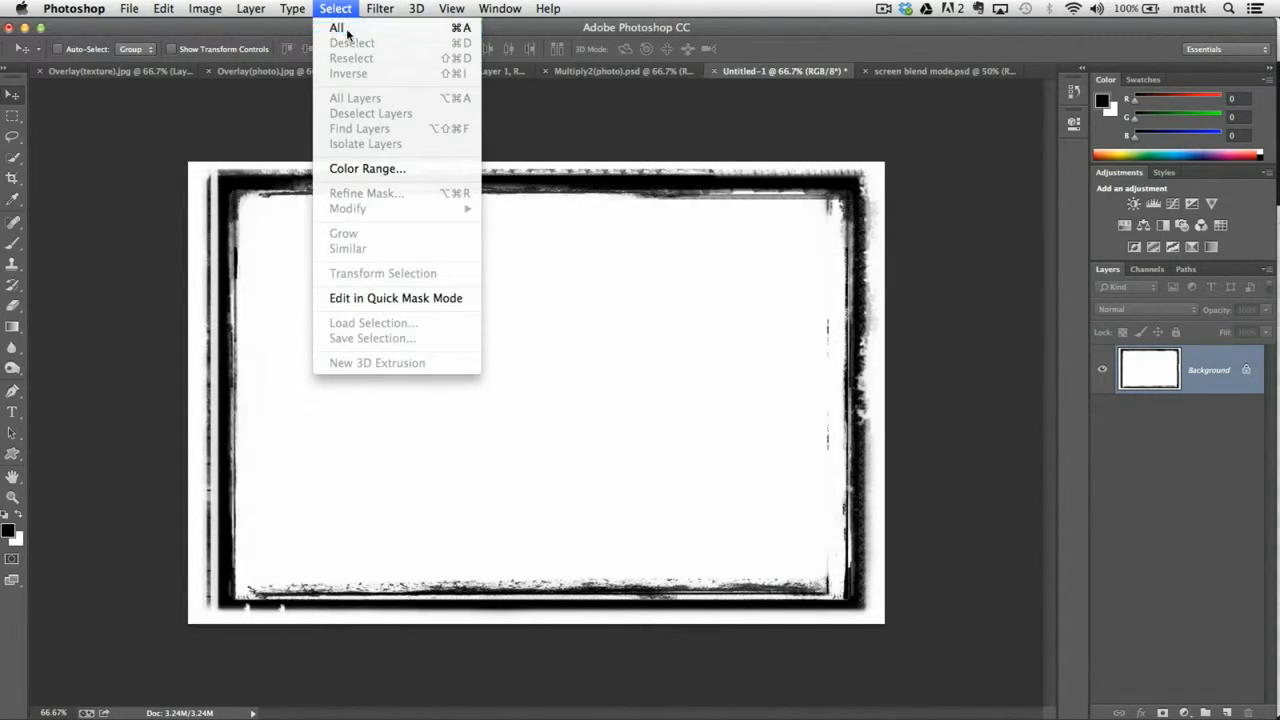
pyautogui.click(348, 27)
pyautogui.moveTo(563, 246); pyautogui.dragTo(614, 124)
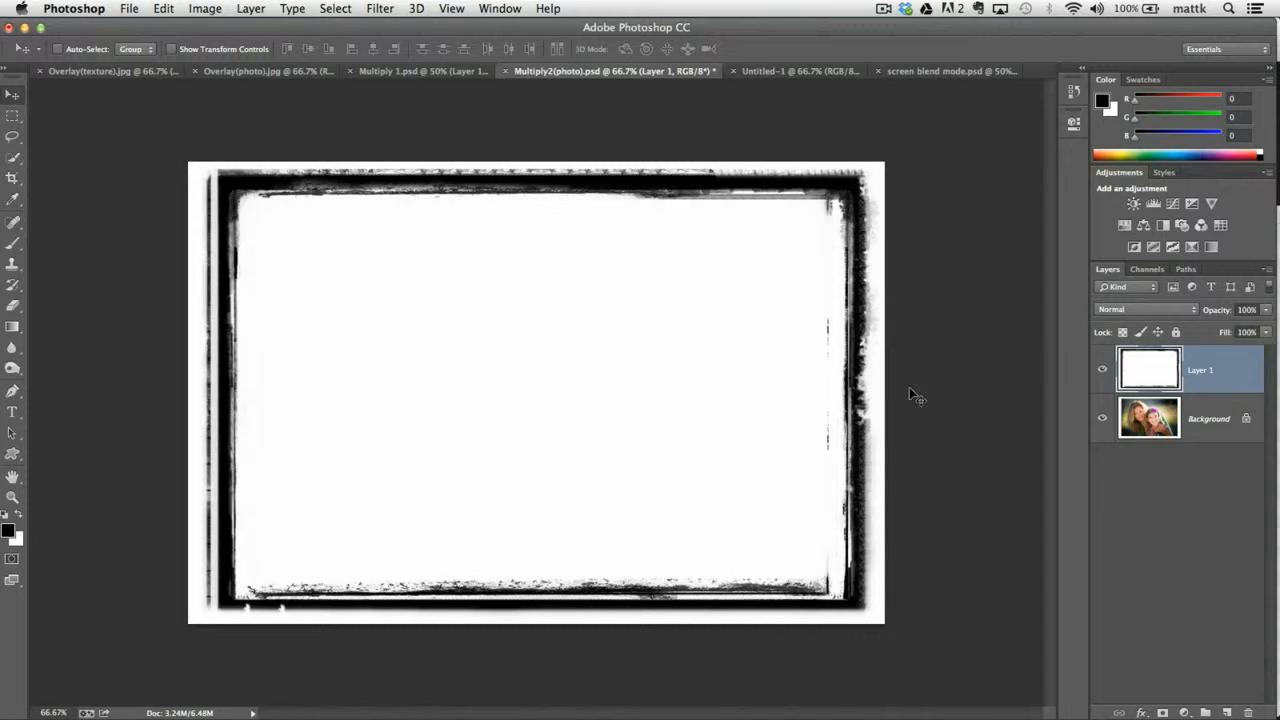
pyautogui.click(1134, 311)
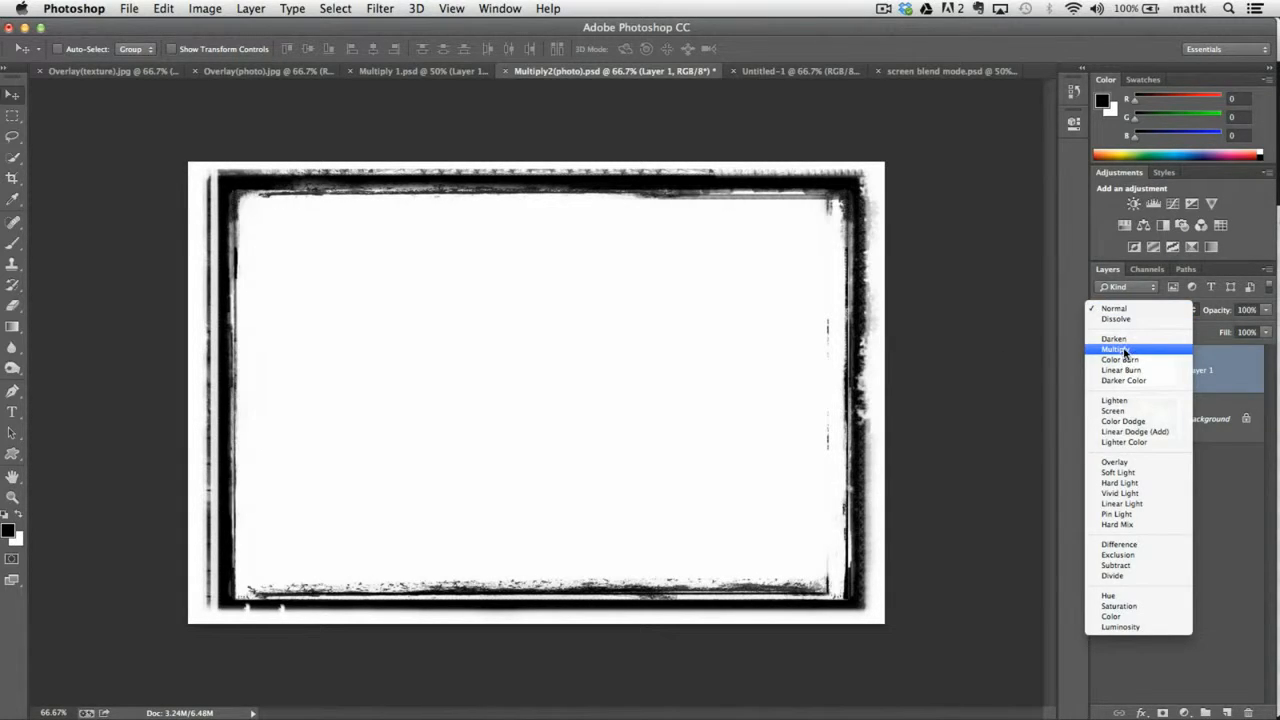
pyautogui.click(1125, 350)
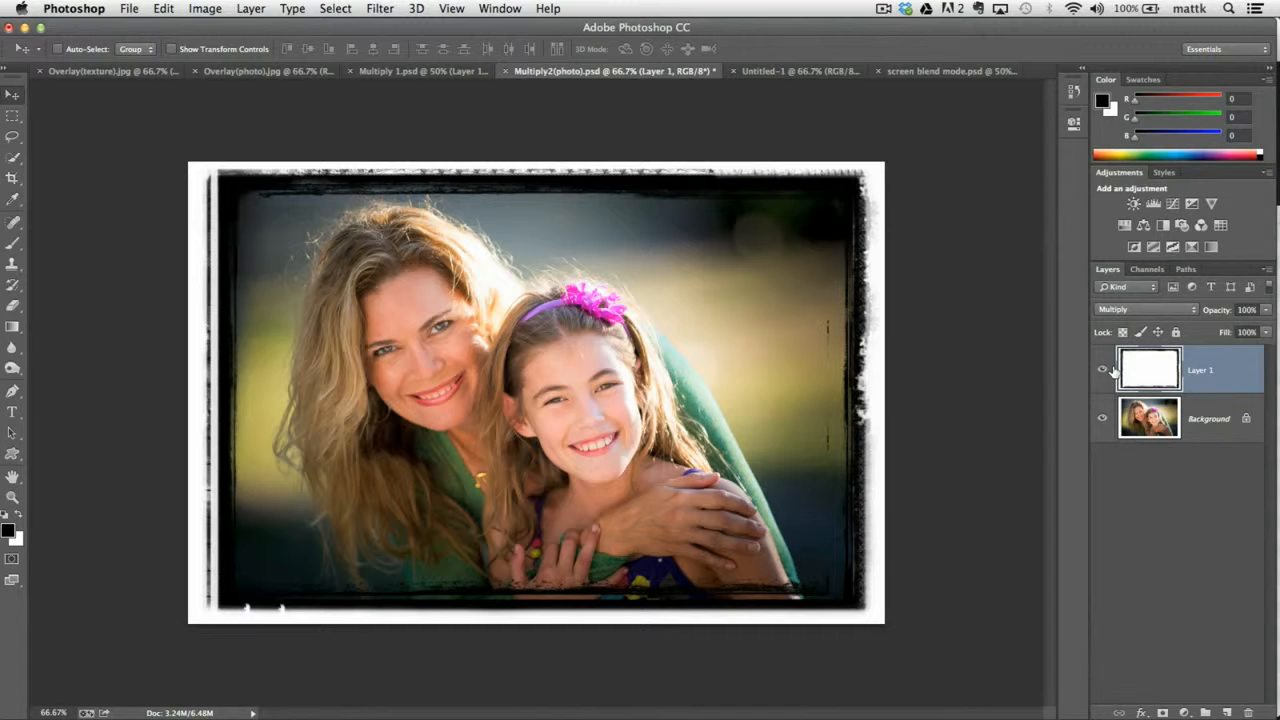
# Return to Multiply 1.psd, set Layer 1's opacity to 100% and toggle its visibility to compare.
pyautogui.click(380, 72)
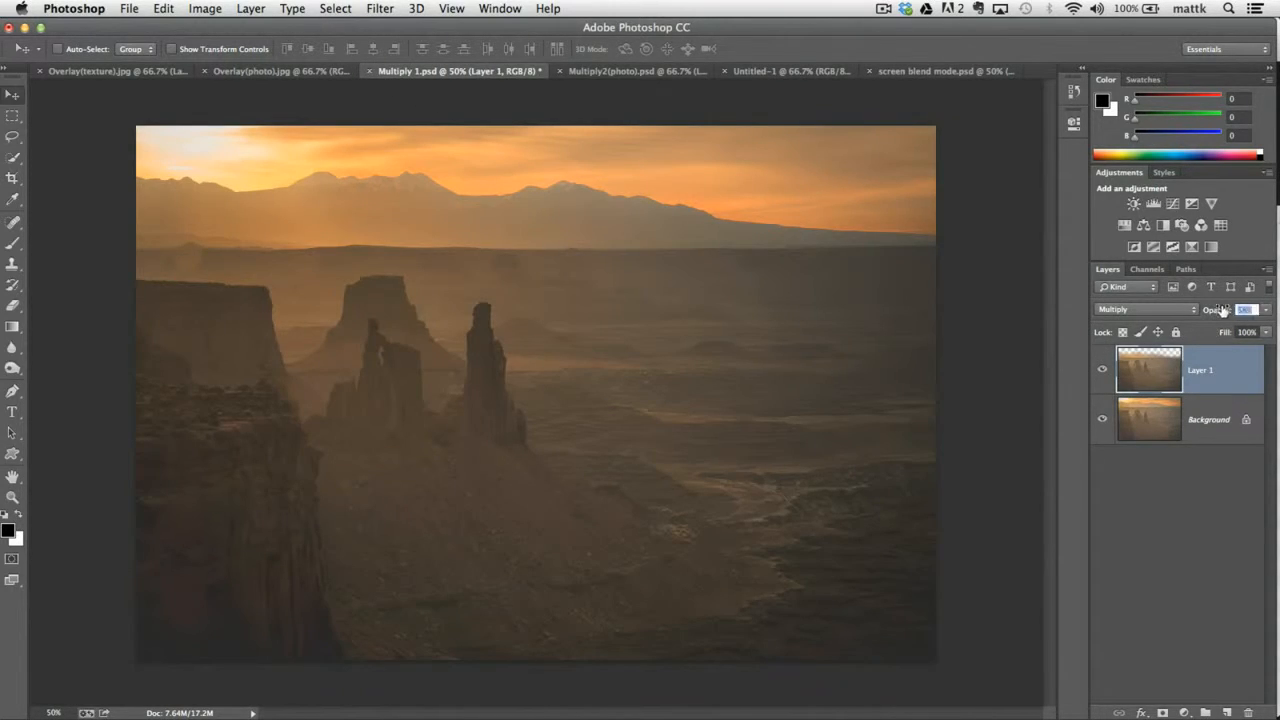
pyautogui.moveTo(1217, 310); pyautogui.dragTo(1226, 334)
pyautogui.click(1102, 372)
pyautogui.click(1102, 372)
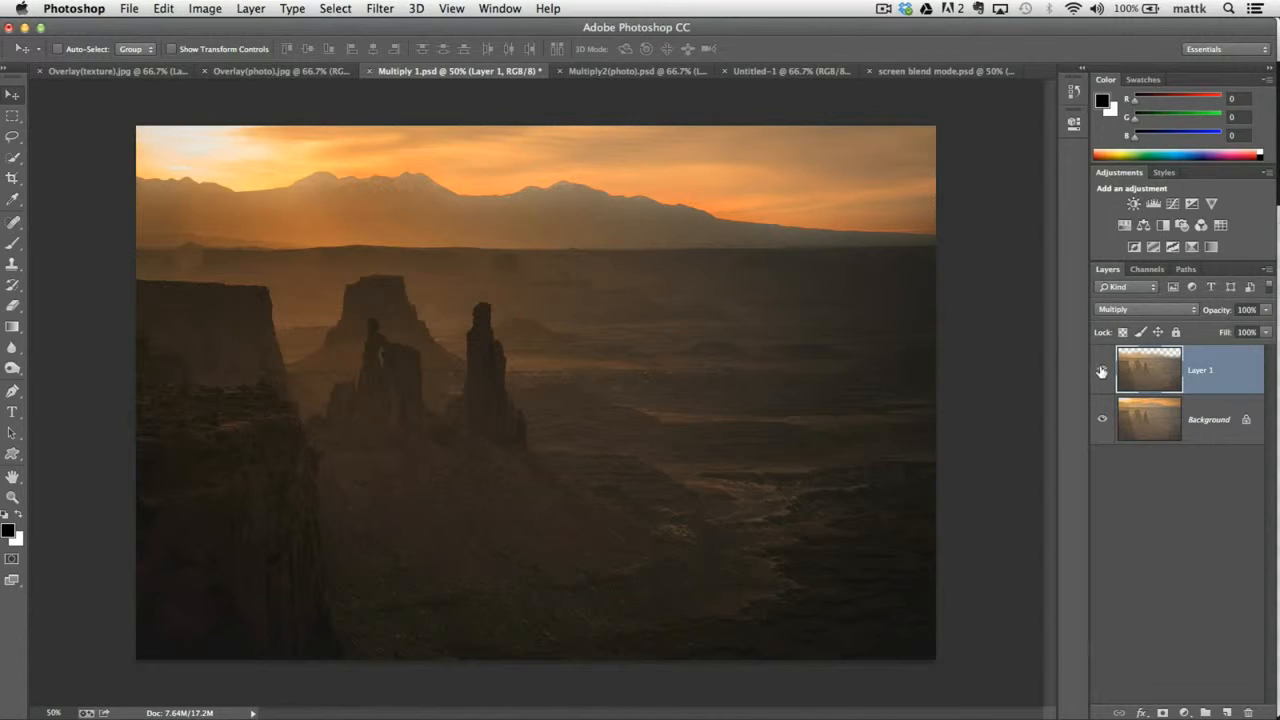
# Switch to Multiply2(photo).psd and compare the frame layer in Normal mode by changing its blend mode to Normal and back to Multiply.
pyautogui.click(605, 72)
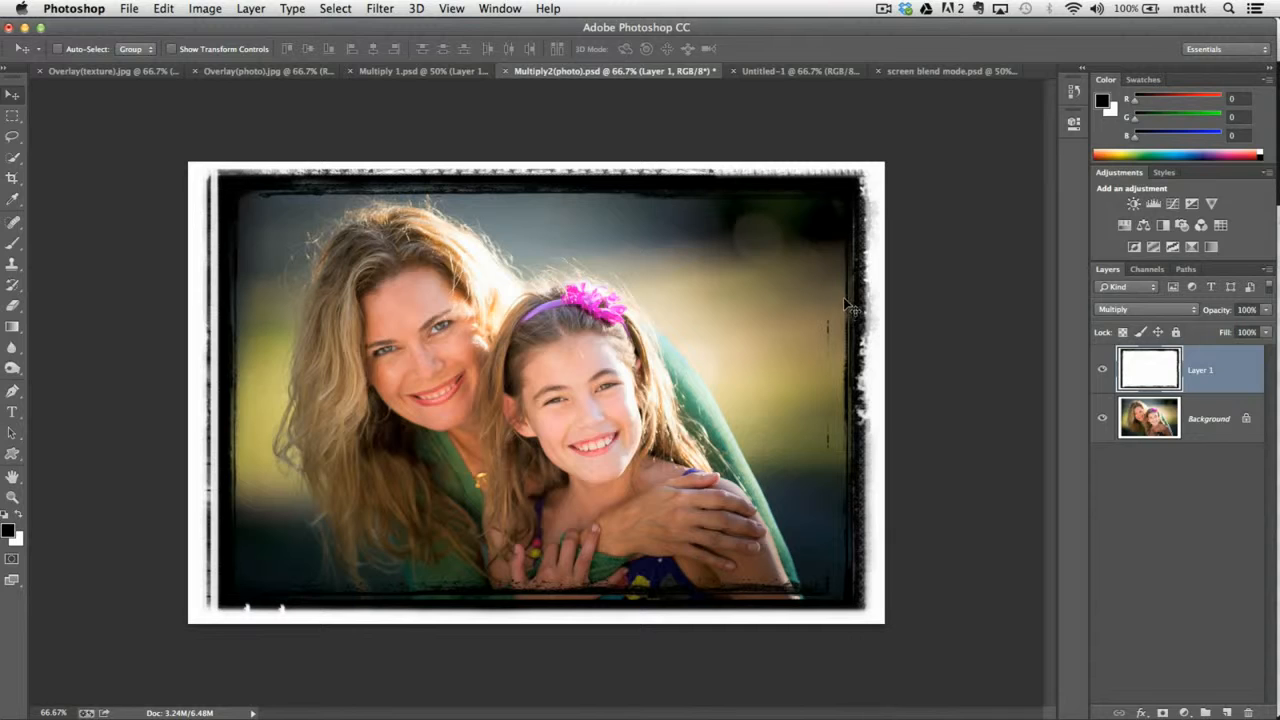
pyautogui.click(1136, 310)
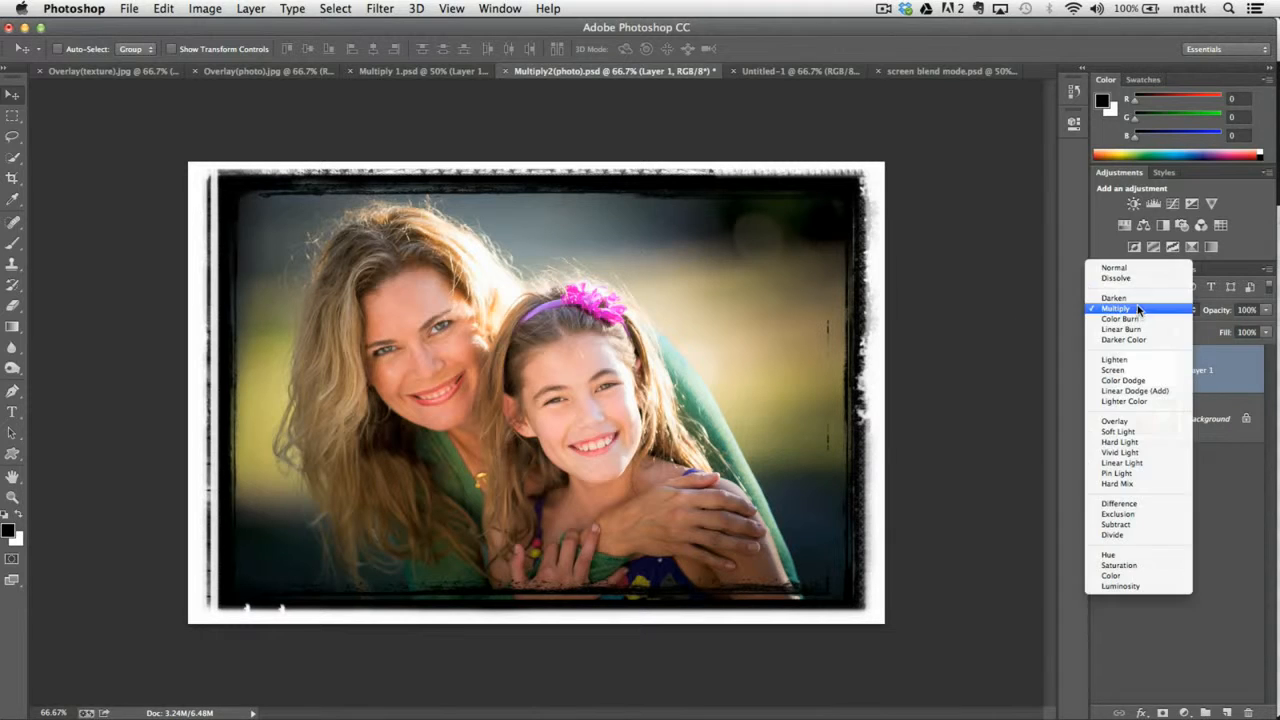
pyautogui.click(1125, 264)
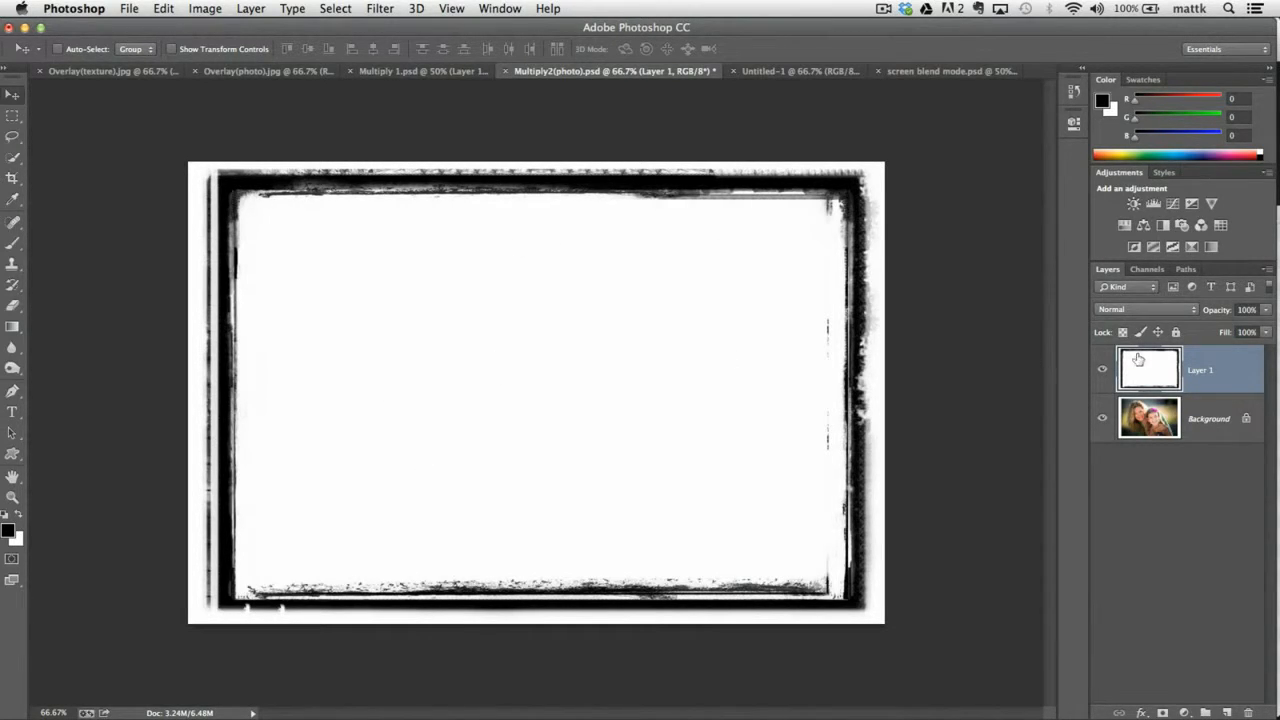
pyautogui.click(1128, 311)
pyautogui.click(1130, 351)
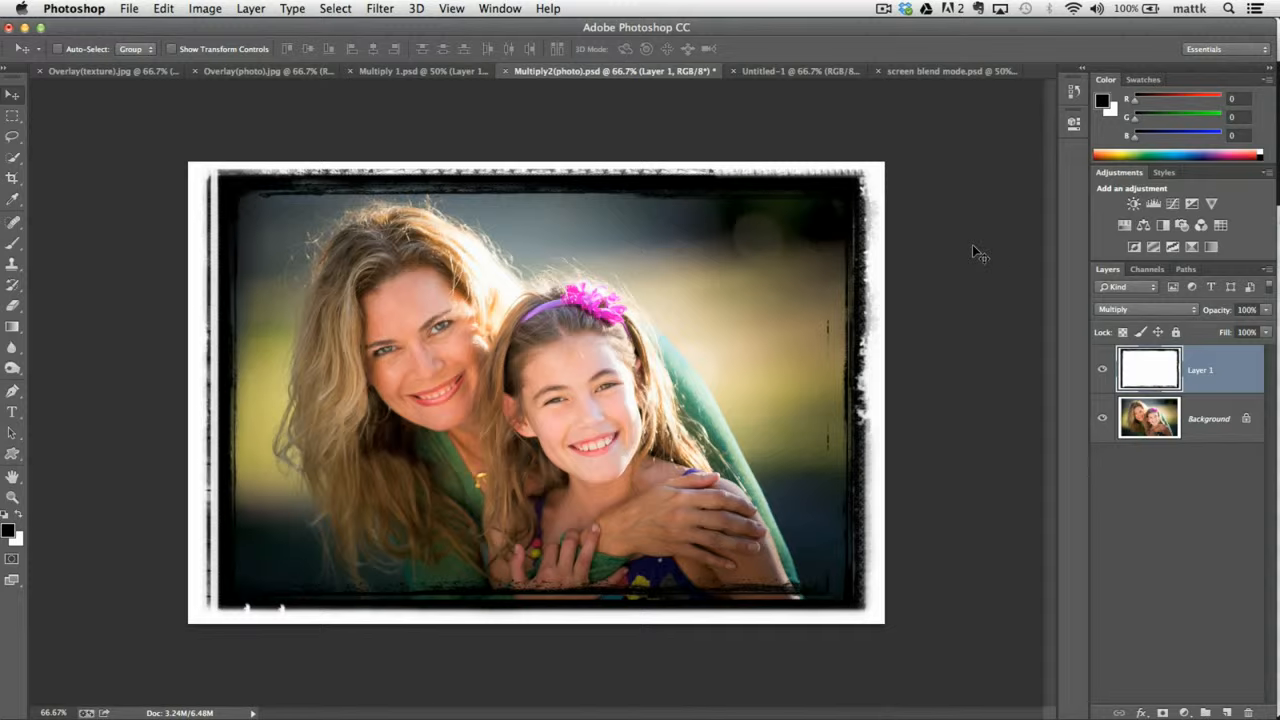
# Set the frame layer's blend mode to Normal and on to Screen, and switch to screen blend mode.psd.
pyautogui.click(1155, 311)
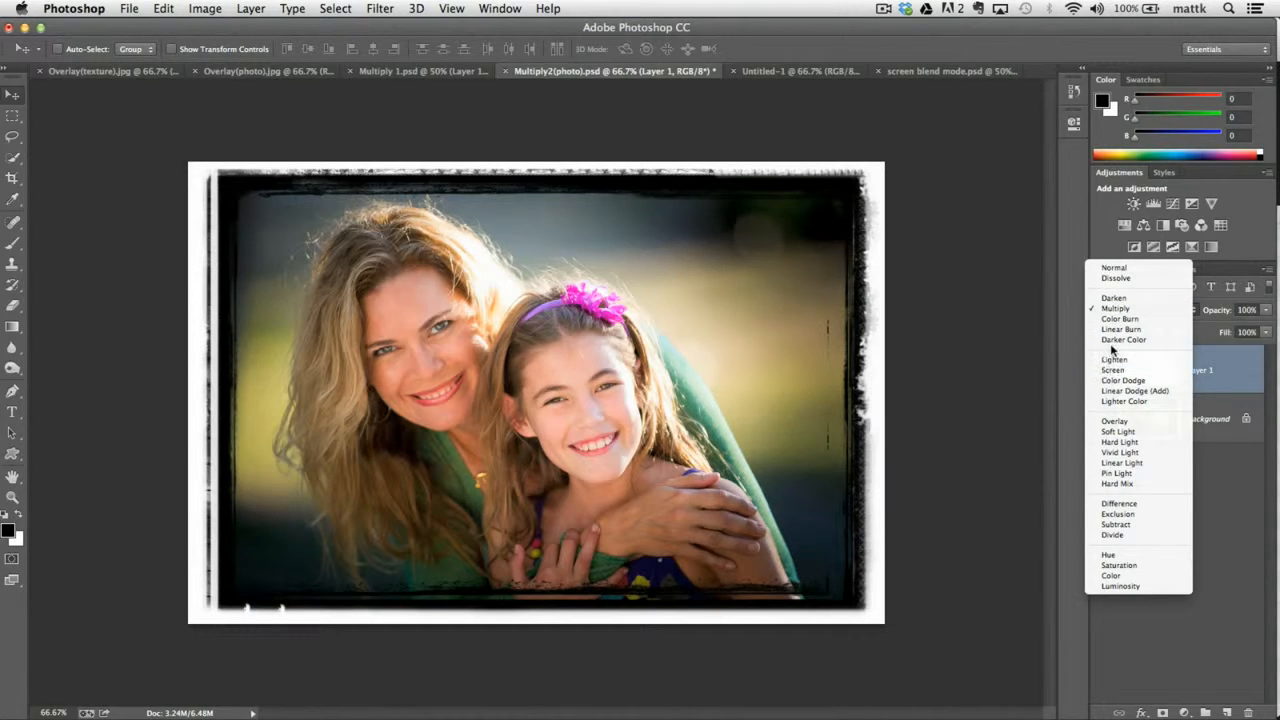
pyautogui.click(1110, 268)
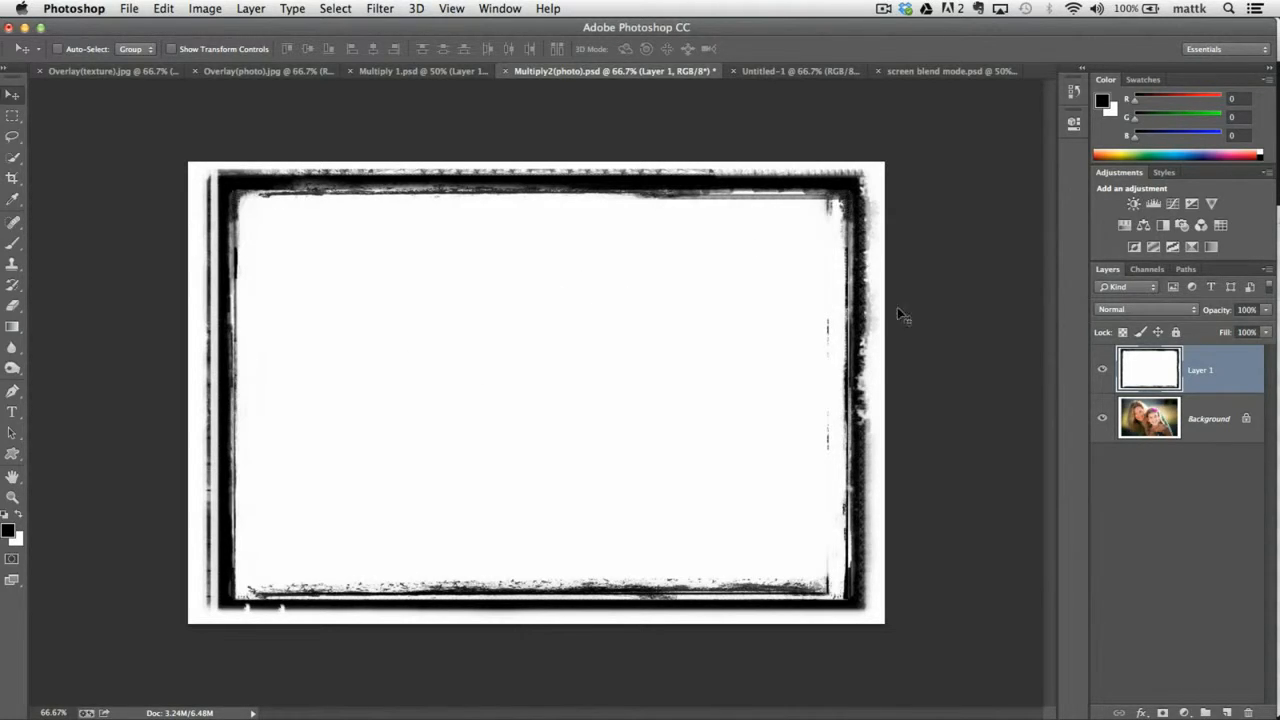
pyautogui.click(1139, 313)
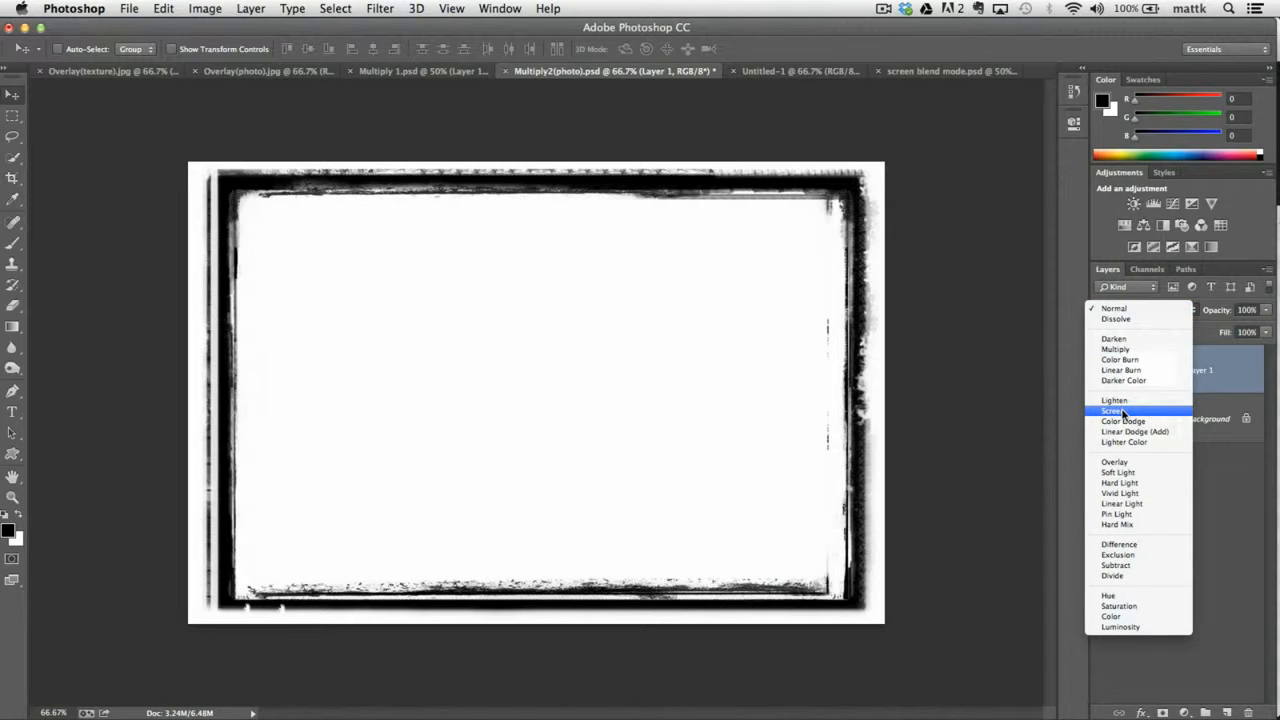
pyautogui.press('Escape')
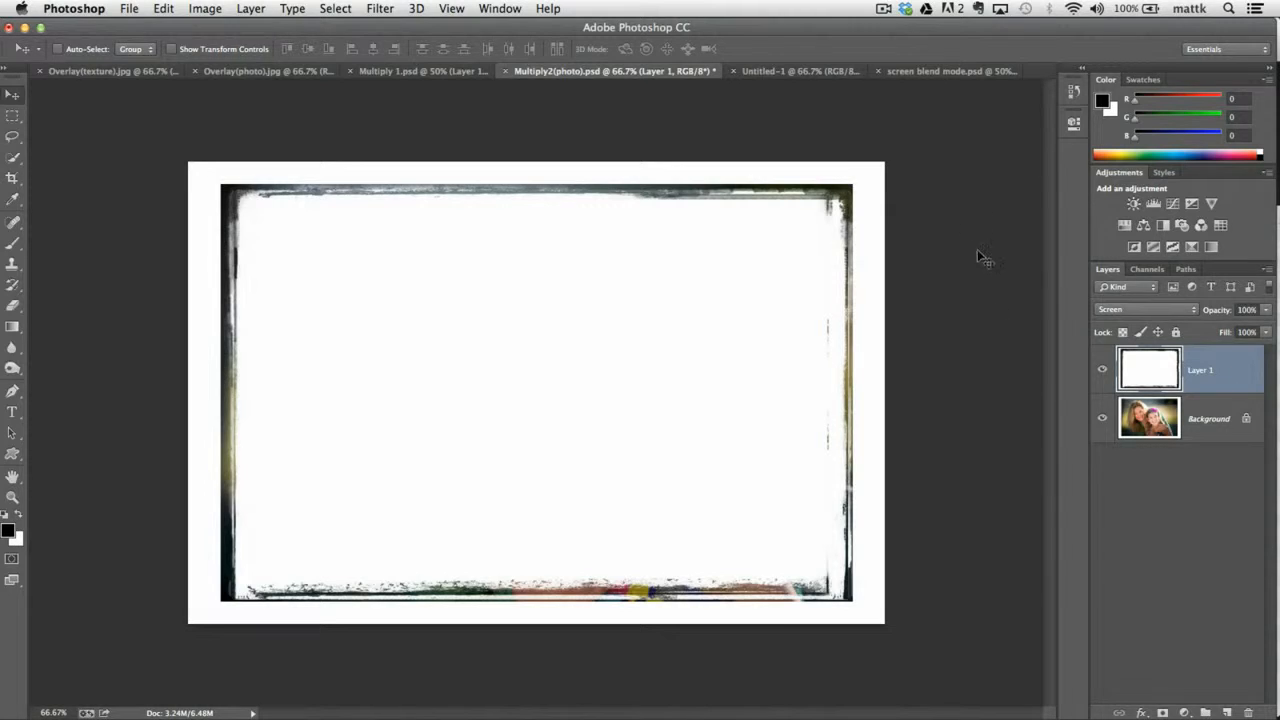
pyautogui.click(789, 72)
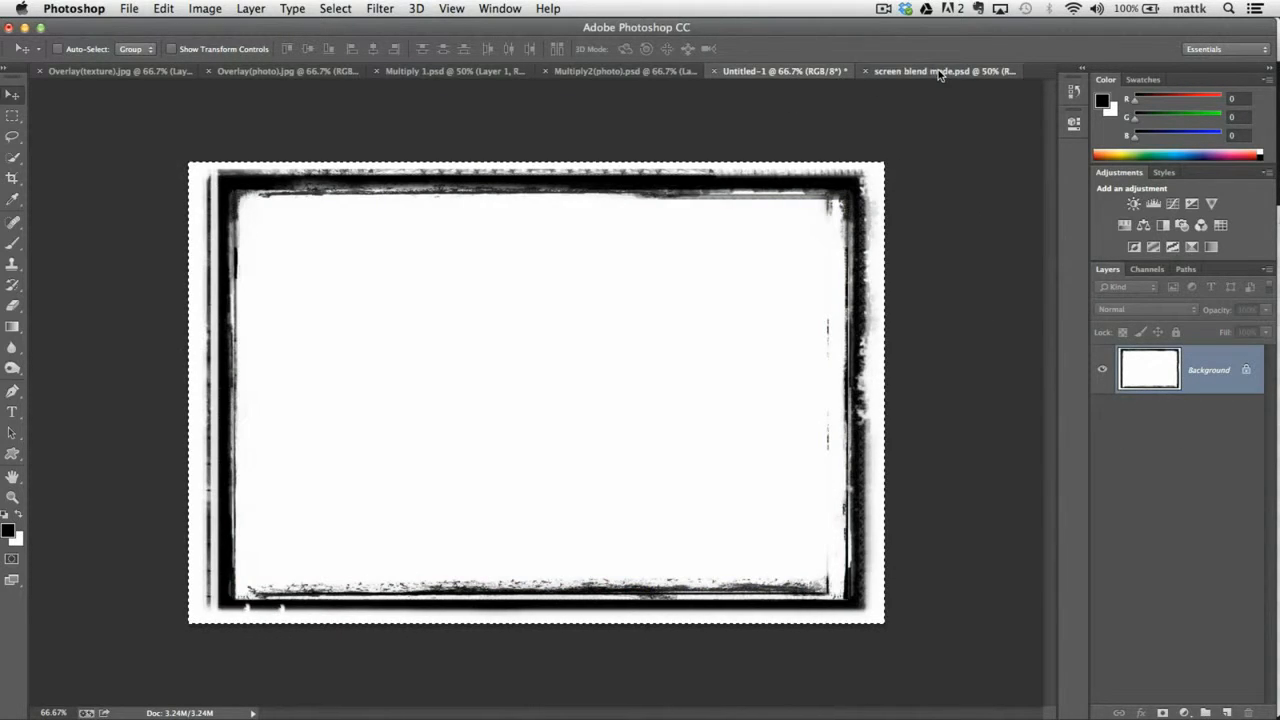
pyautogui.click(938, 71)
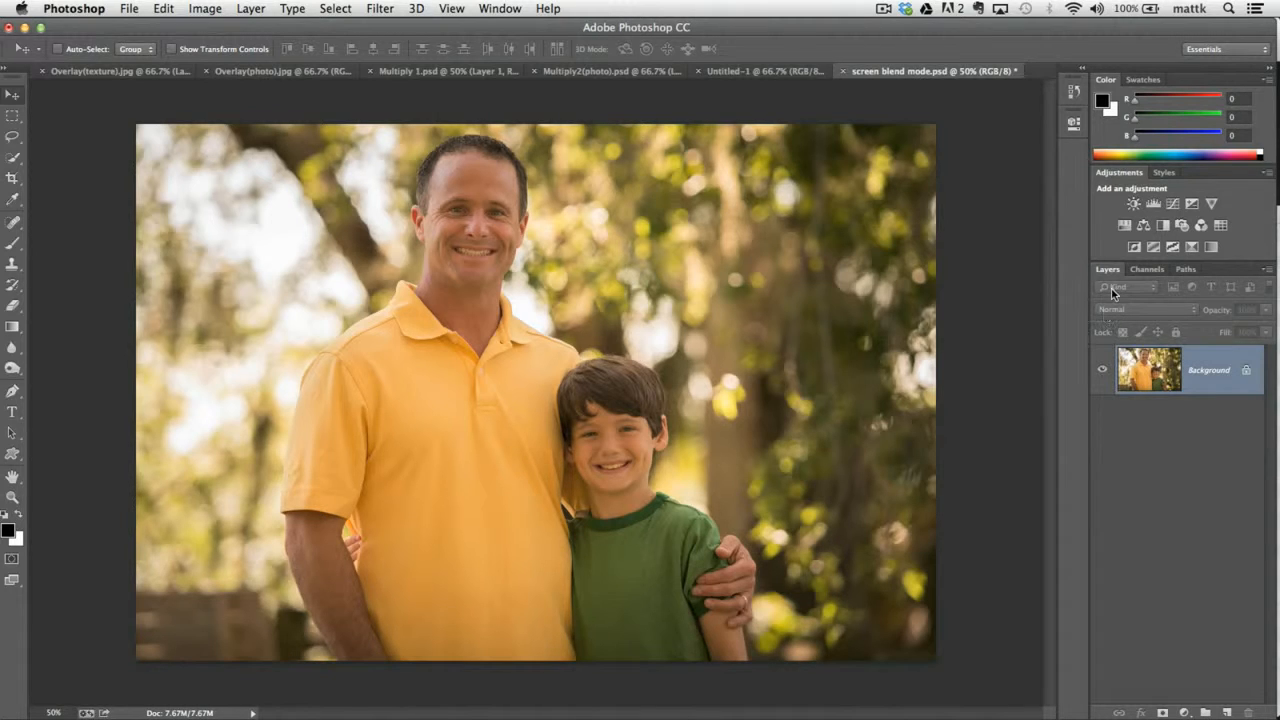
# Duplicate the Background layer of the father-and-son photo and set the copy's blend mode to Screen.
pyautogui.press('super+j')
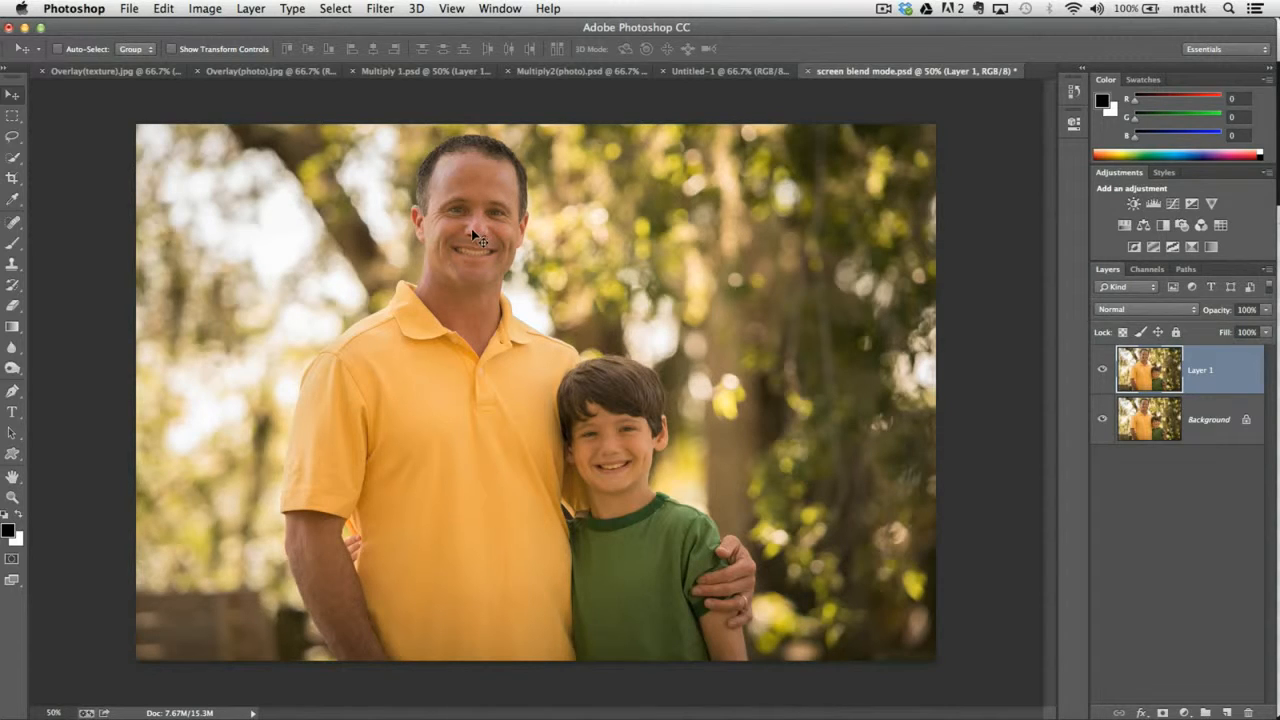
pyautogui.click(1160, 314)
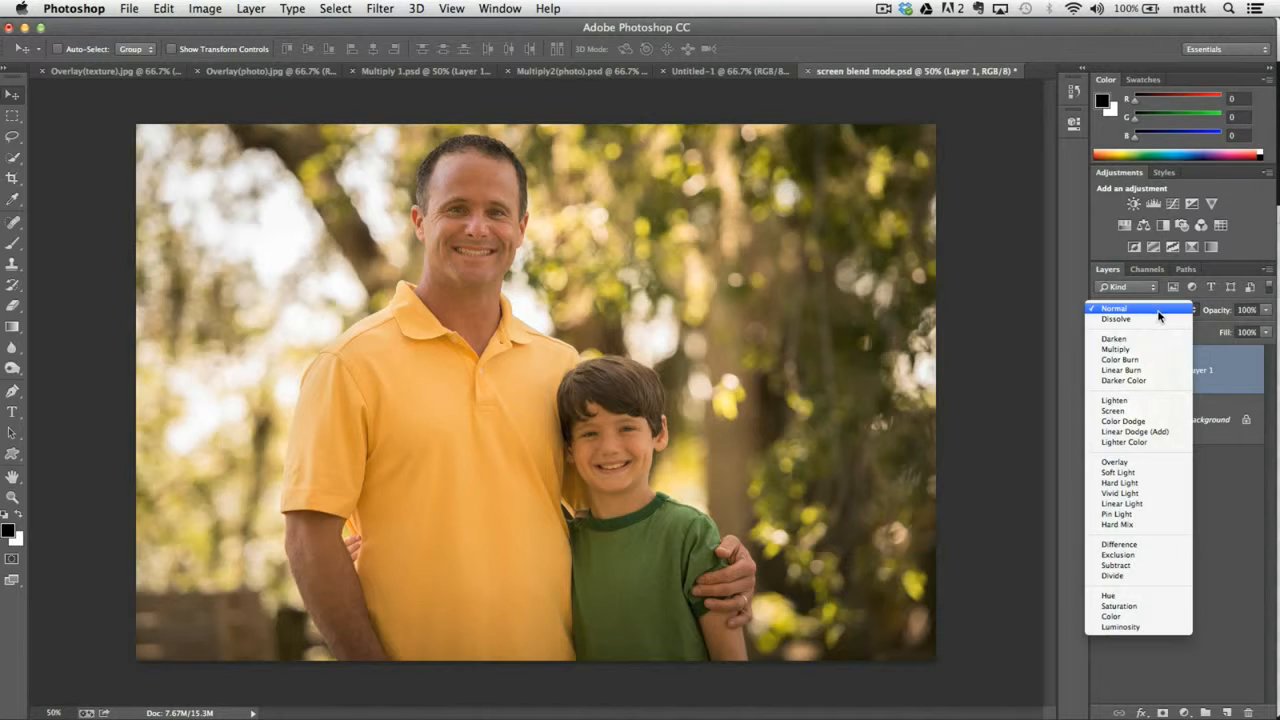
pyautogui.click(1118, 411)
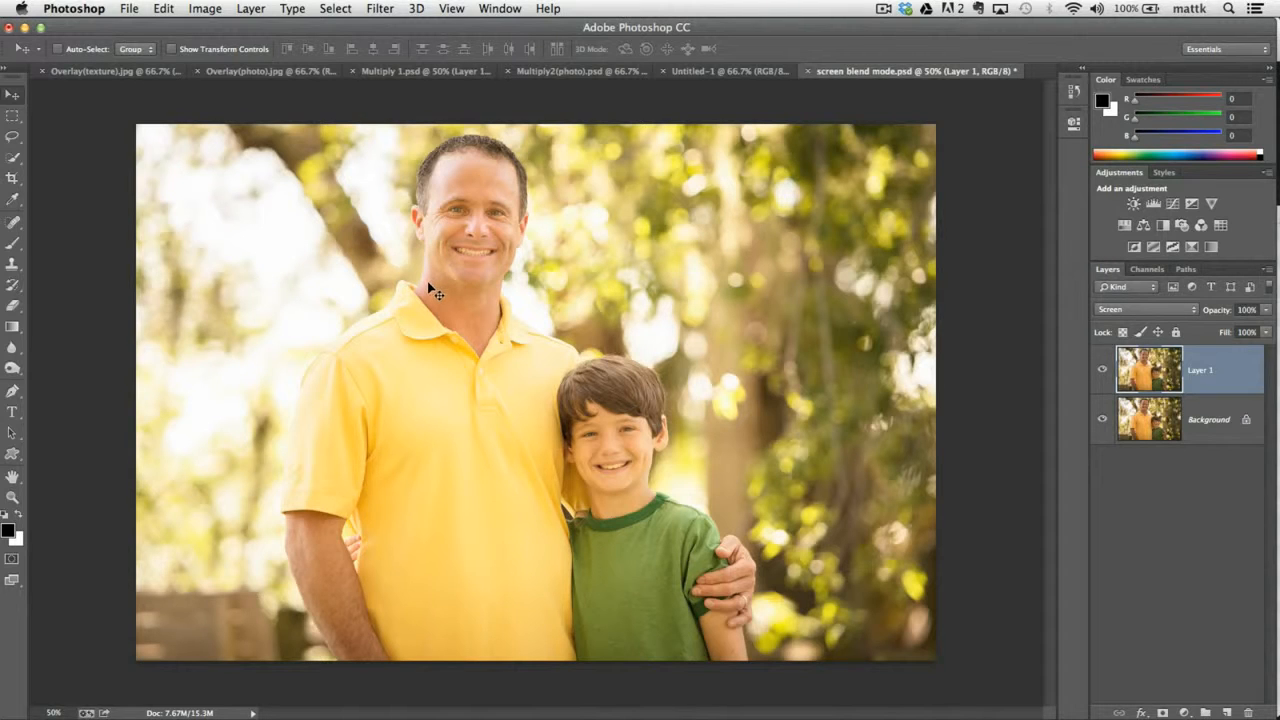
# Erase Layer 1 around the two faces with the soft 468 px Eraser and reduce the brush size to 125 px.
pyautogui.press('e')
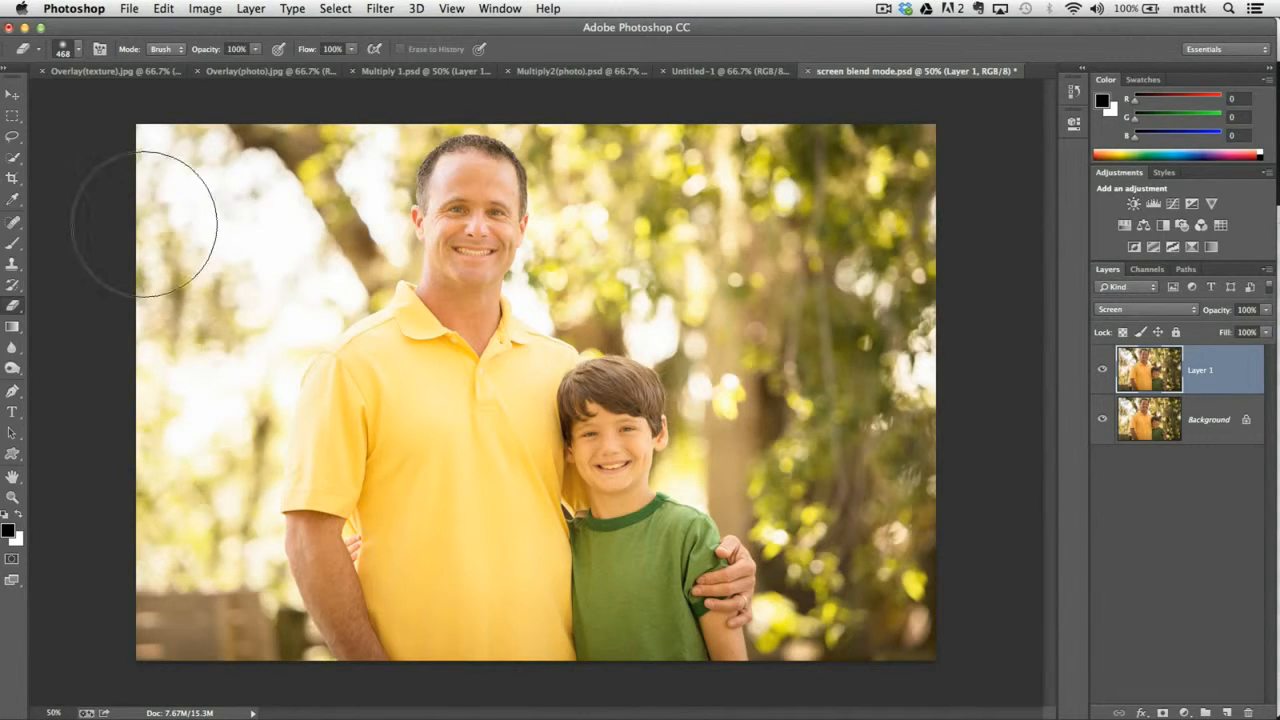
pyautogui.moveTo(294, 103)
pyautogui.mouseDown()
pyautogui.moveTo(194, 220)
pyautogui.moveTo(320, 157)
pyautogui.moveTo(329, 194)
pyautogui.moveTo(208, 357)
pyautogui.moveTo(217, 457)
pyautogui.moveTo(200, 530)
pyautogui.moveTo(212, 605)
pyautogui.moveTo(403, 397)
pyautogui.moveTo(437, 457)
pyautogui.moveTo(629, 294)
pyautogui.moveTo(623, 214)
pyautogui.moveTo(583, 146)
pyautogui.moveTo(700, 135)
pyautogui.moveTo(800, 205)
pyautogui.moveTo(957, 600)
pyautogui.moveTo(725, 660)
pyautogui.moveTo(732, 468)
pyautogui.moveTo(712, 533)
pyautogui.moveTo(500, 610)
pyautogui.moveTo(320, 610)
pyautogui.moveTo(466, 537)
pyautogui.moveTo(255, 600)
pyautogui.mouseUp()
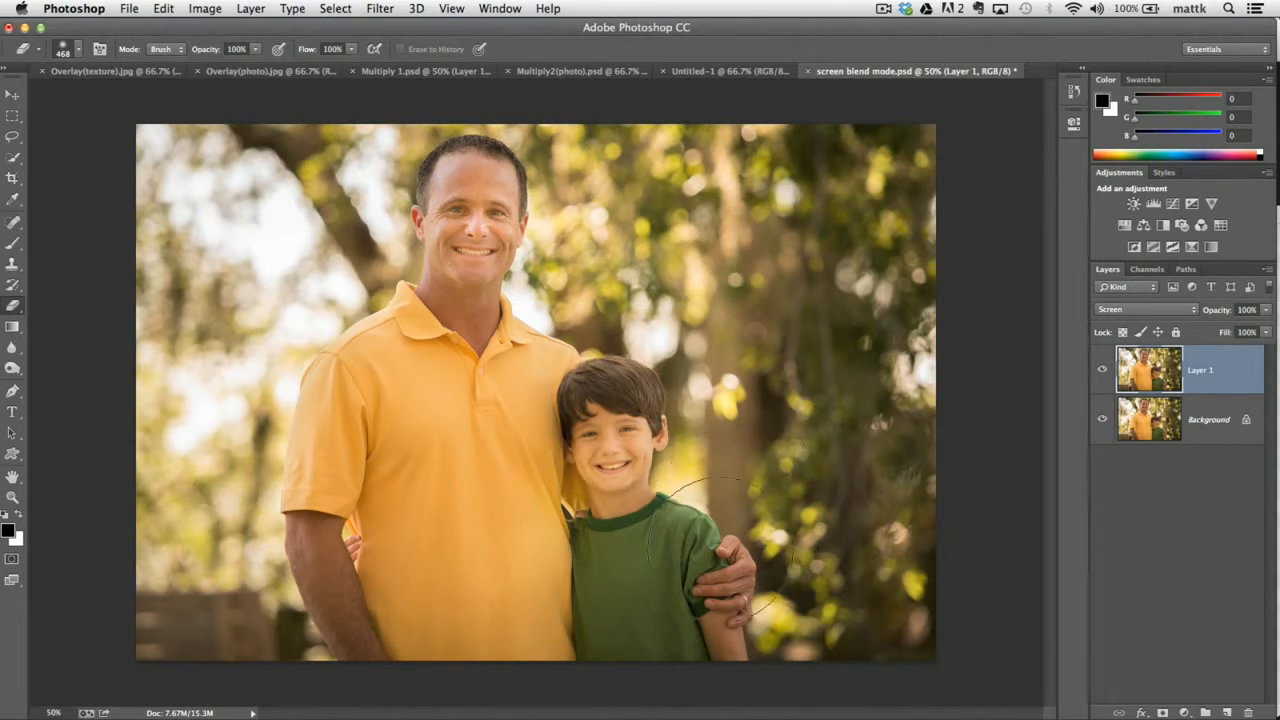
pyautogui.click(78, 49)
pyautogui.moveTo(158, 97); pyautogui.dragTo(140, 97)
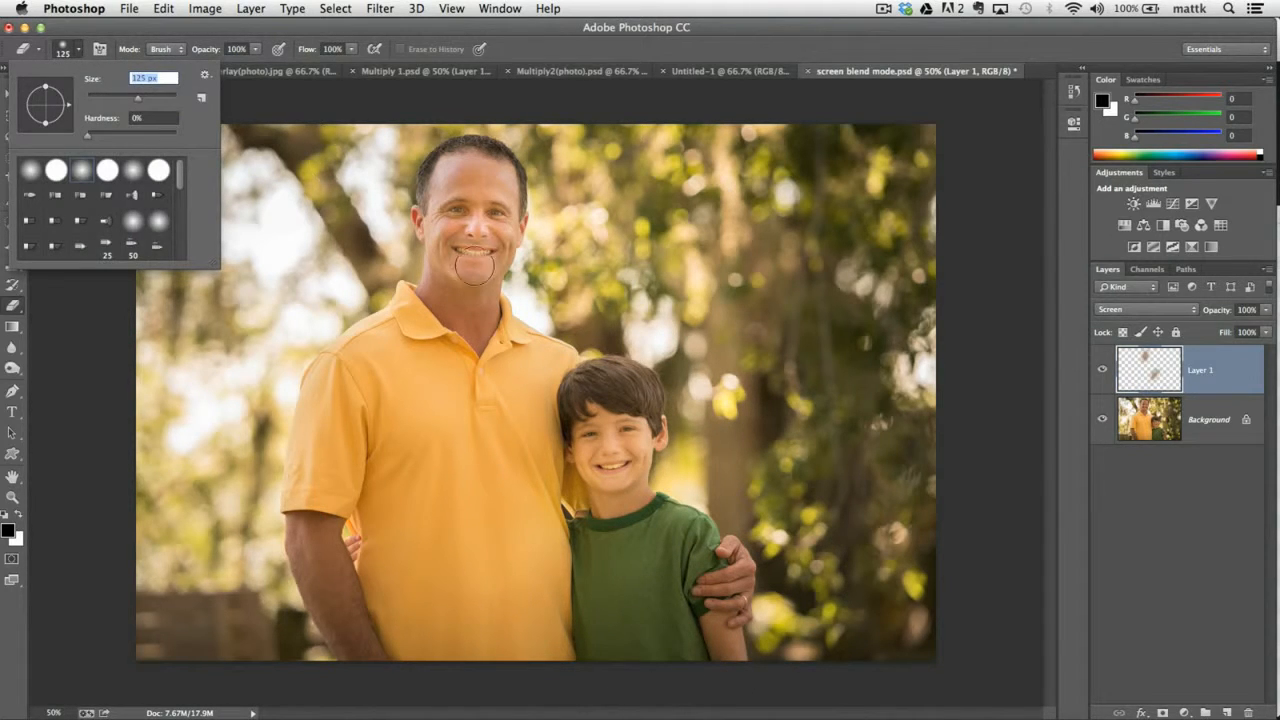
pyautogui.click(558, 305)
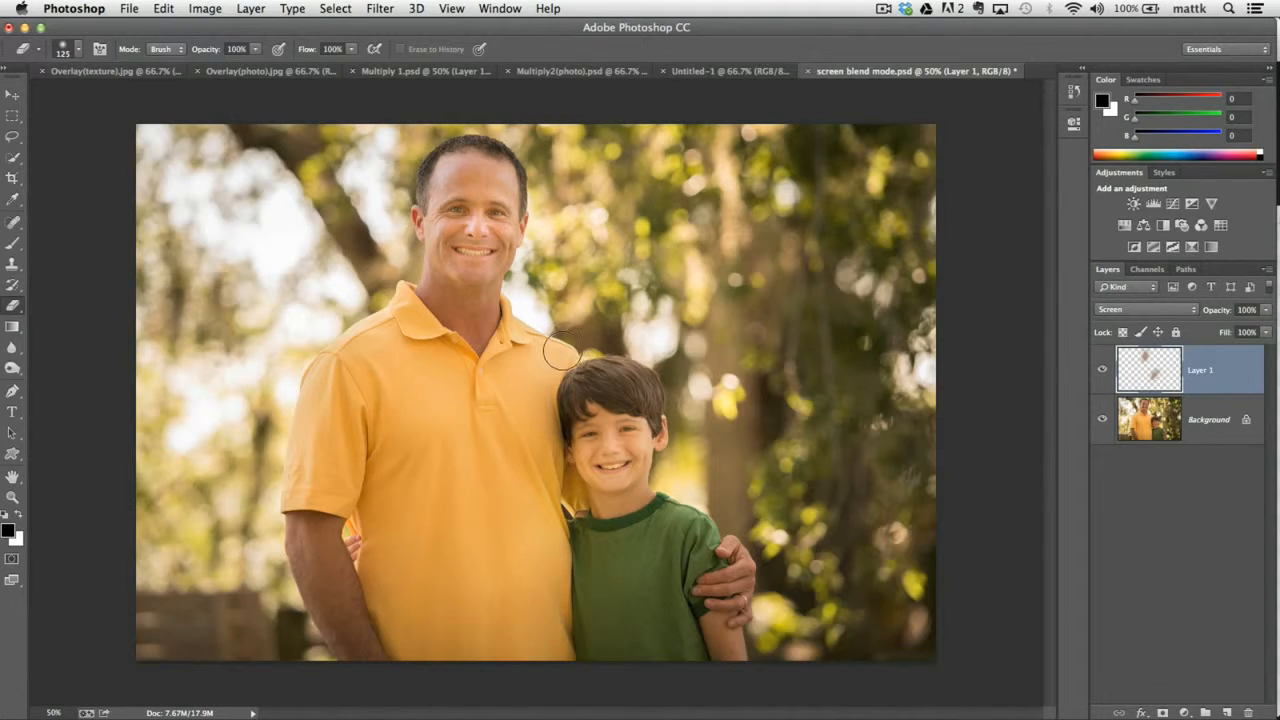
# Toggle Layer 1's visibility twice to compare the brightened faces, and delete the layer.
pyautogui.click(1103, 373)
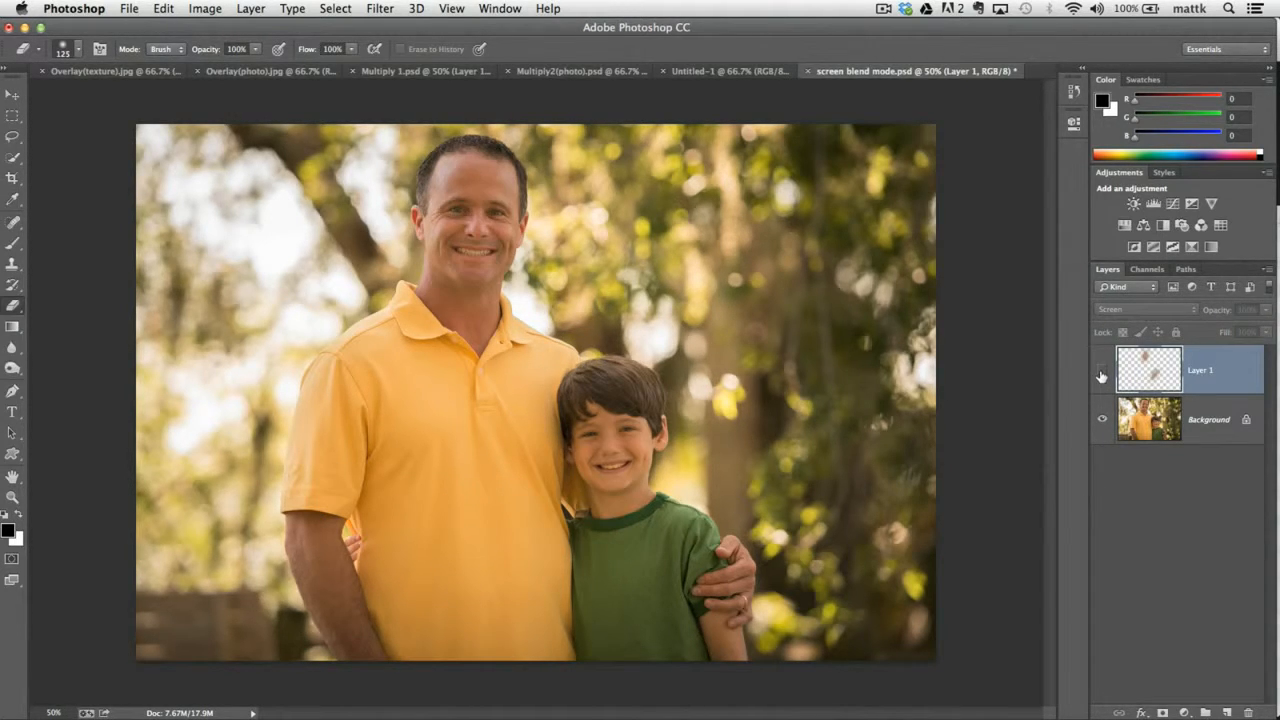
pyautogui.click(1102, 375)
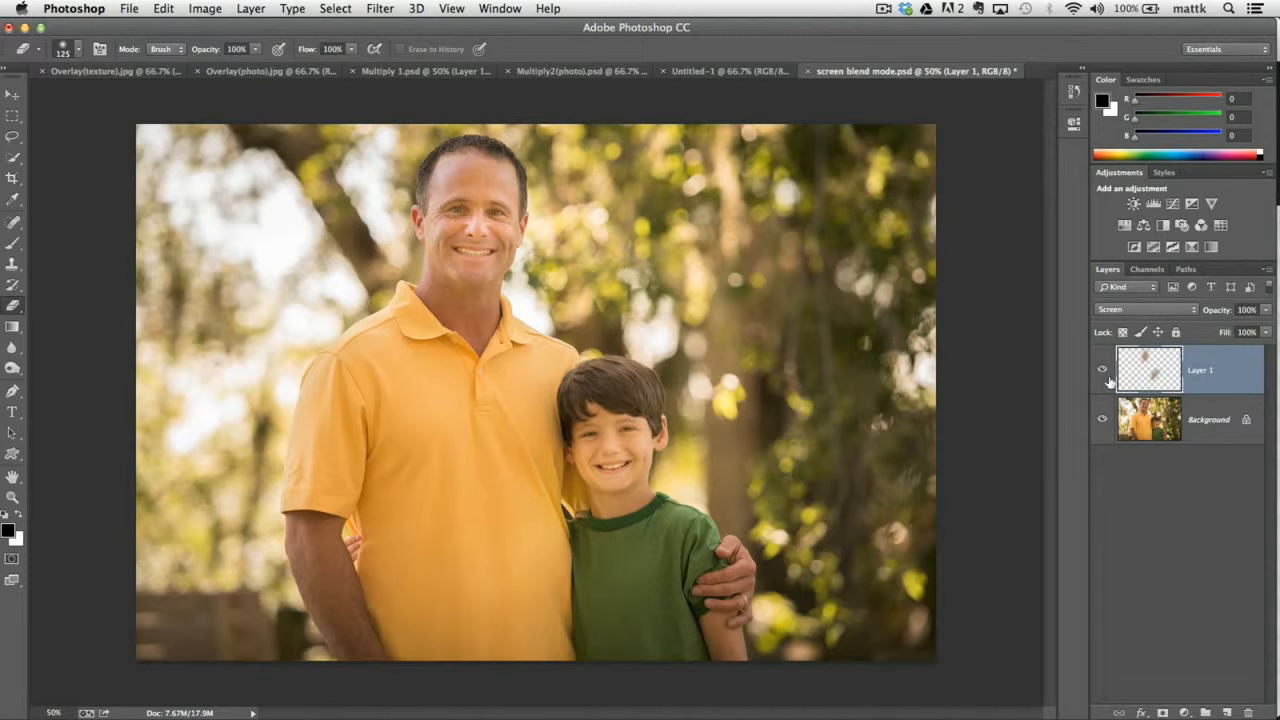
pyautogui.click(1102, 373)
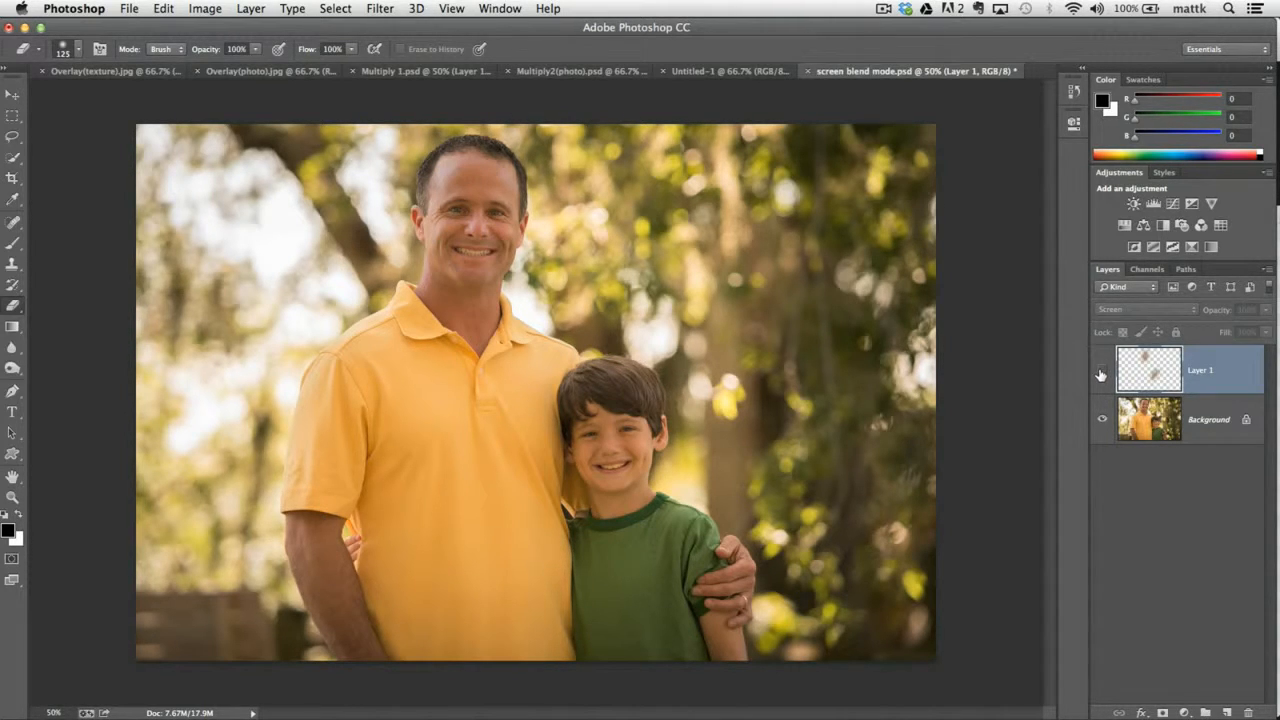
pyautogui.click(1101, 374)
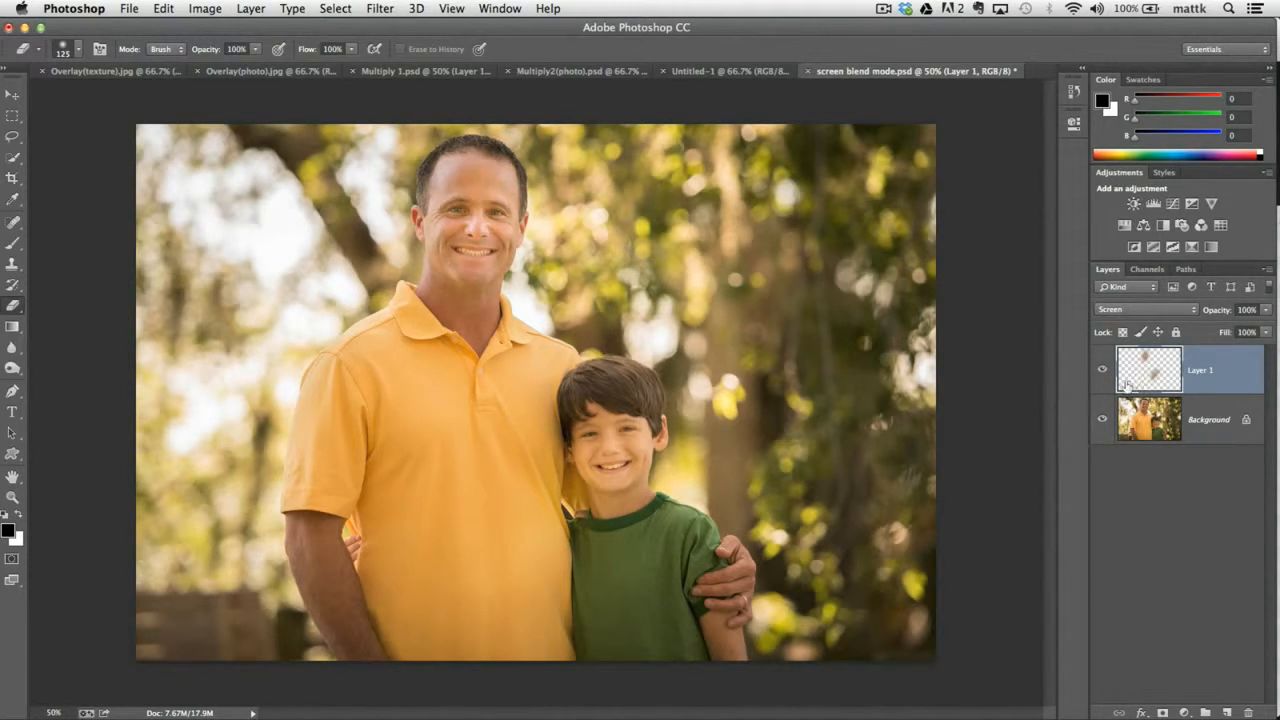
pyautogui.press('Delete')
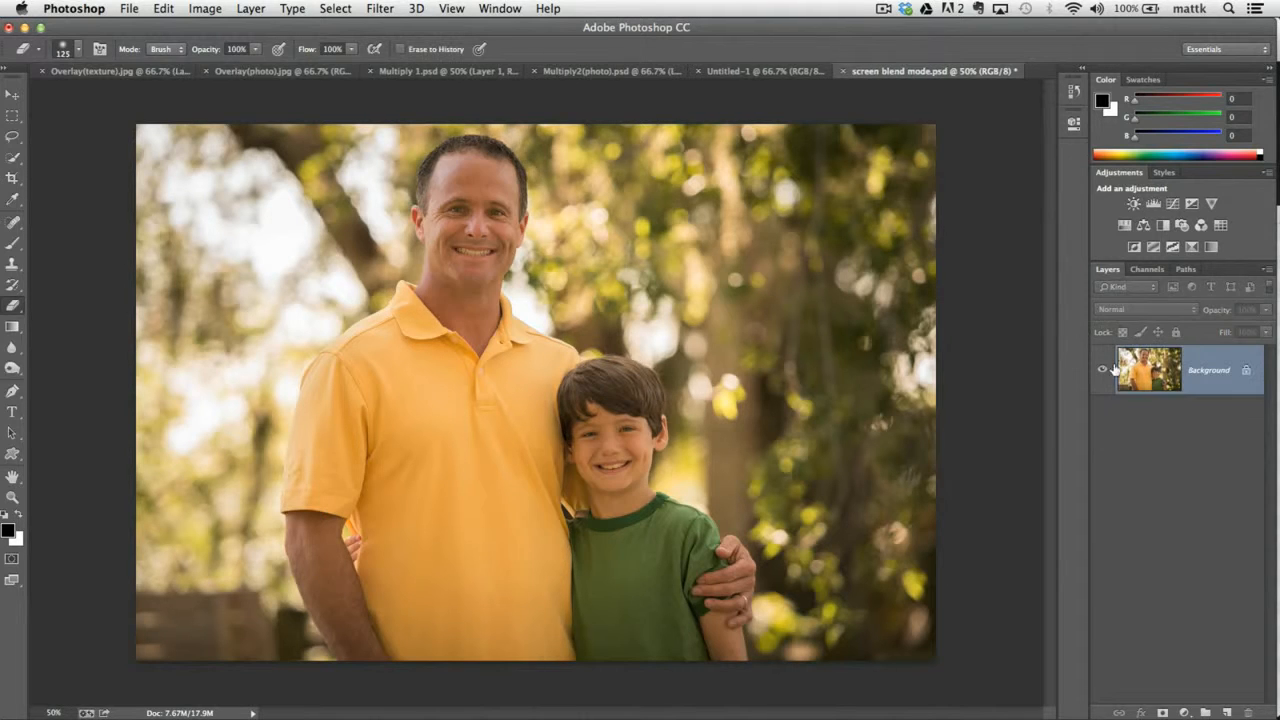
# Draw a loose Lasso selection around the man's head and add the boy's head to it.
pyautogui.click(12, 136)
pyautogui.moveTo(510, 140)
pyautogui.mouseDown()
pyautogui.moveTo(380, 235)
pyautogui.moveTo(590, 210)
pyautogui.moveTo(580, 180)
pyautogui.mouseUp()
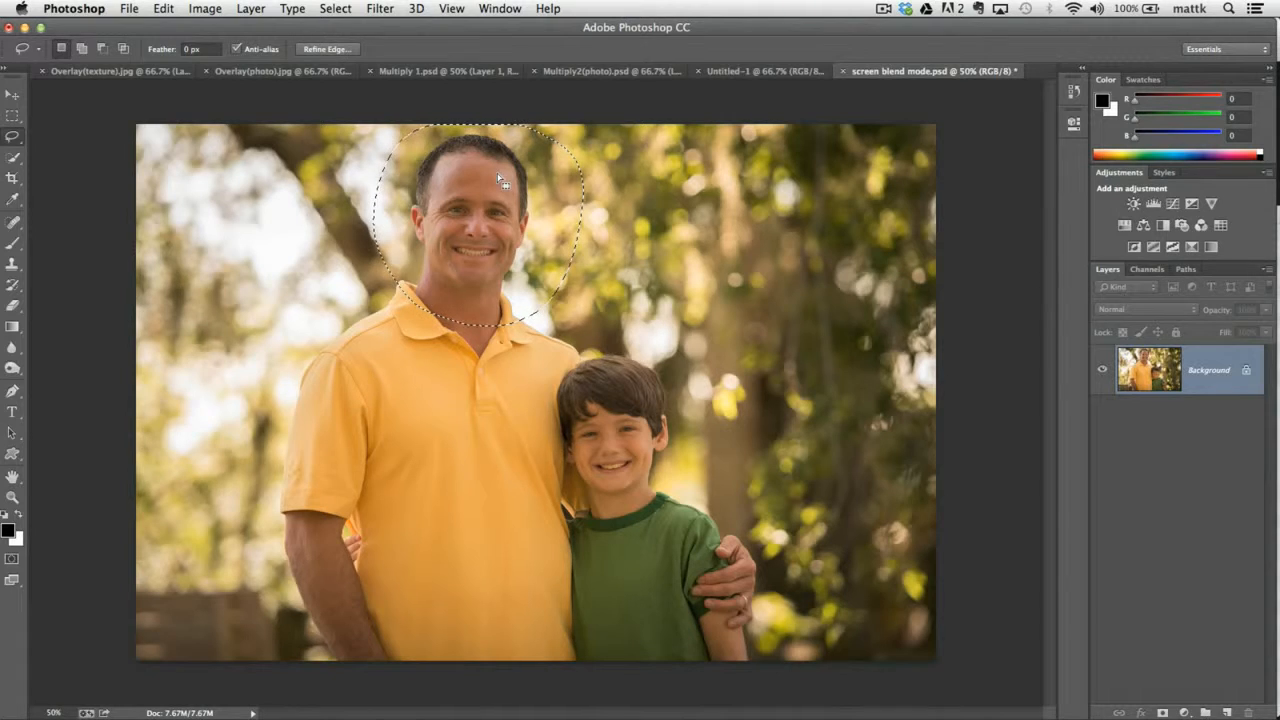
pyautogui.press('shift')
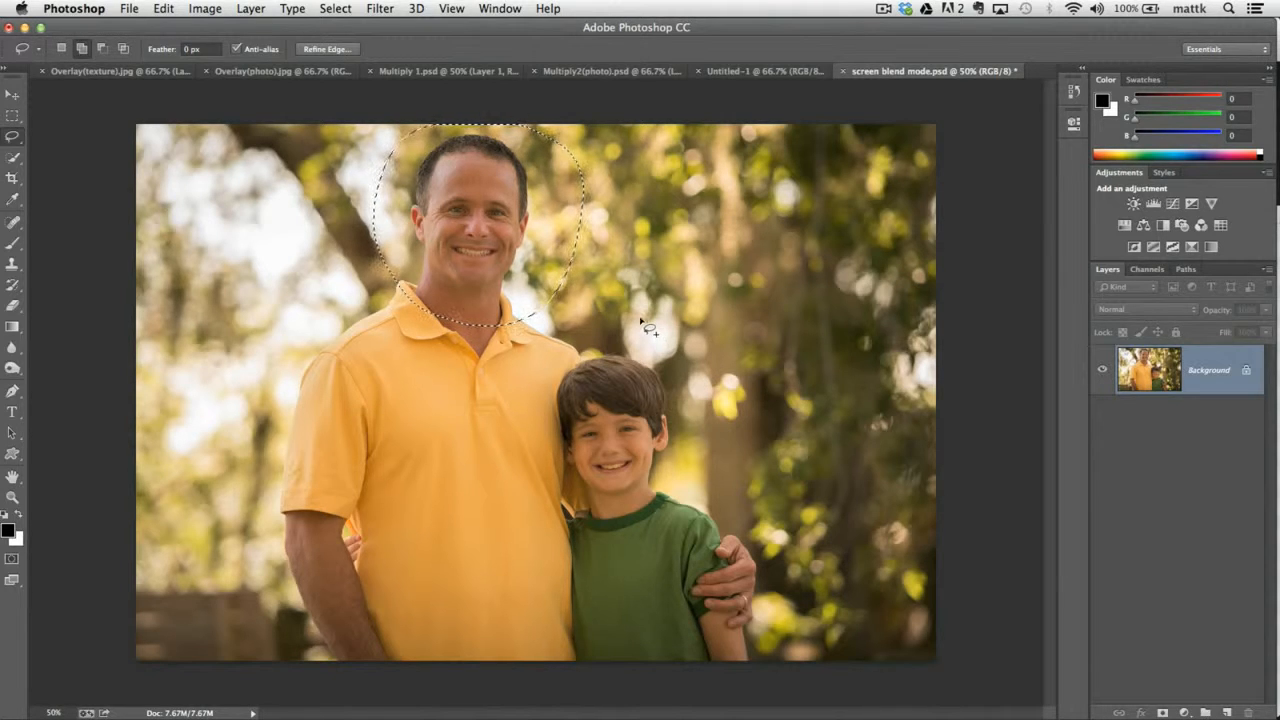
pyautogui.click(12, 139)
pyautogui.click(76, 131)
pyautogui.press('shift')
pyautogui.moveTo(580, 346)
pyautogui.mouseDown()
pyautogui.moveTo(592, 526)
pyautogui.moveTo(716, 478)
pyautogui.moveTo(688, 355)
pyautogui.moveTo(625, 336)
pyautogui.mouseUp()
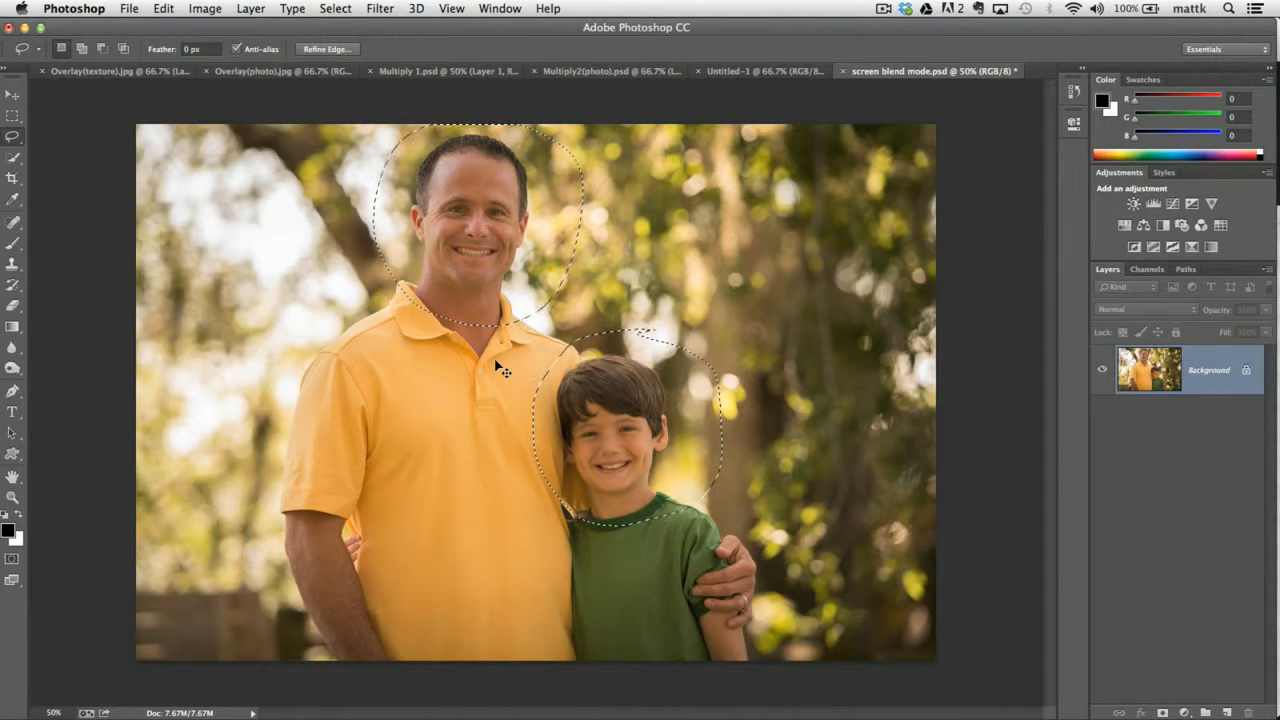
# Copy the selected heads to a new layer, check it with the Background briefly hidden, and set its blend mode to Screen.
pyautogui.press('super+j')
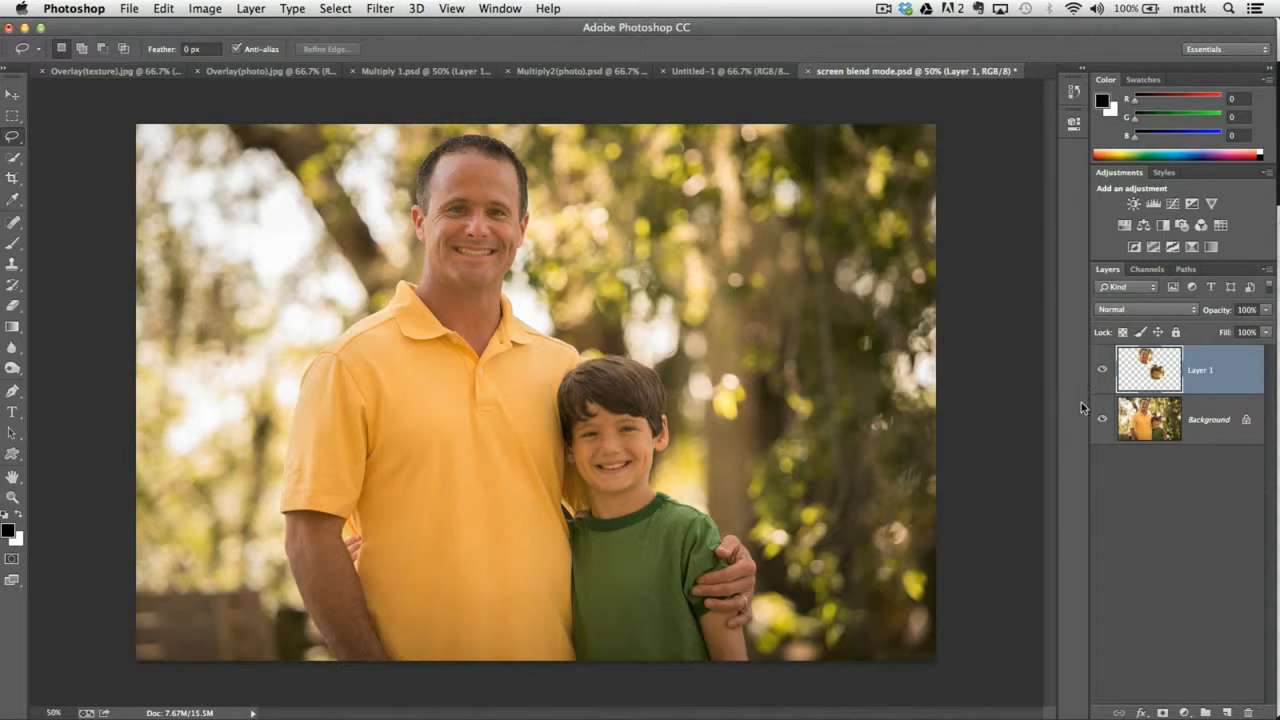
pyautogui.click(1102, 423)
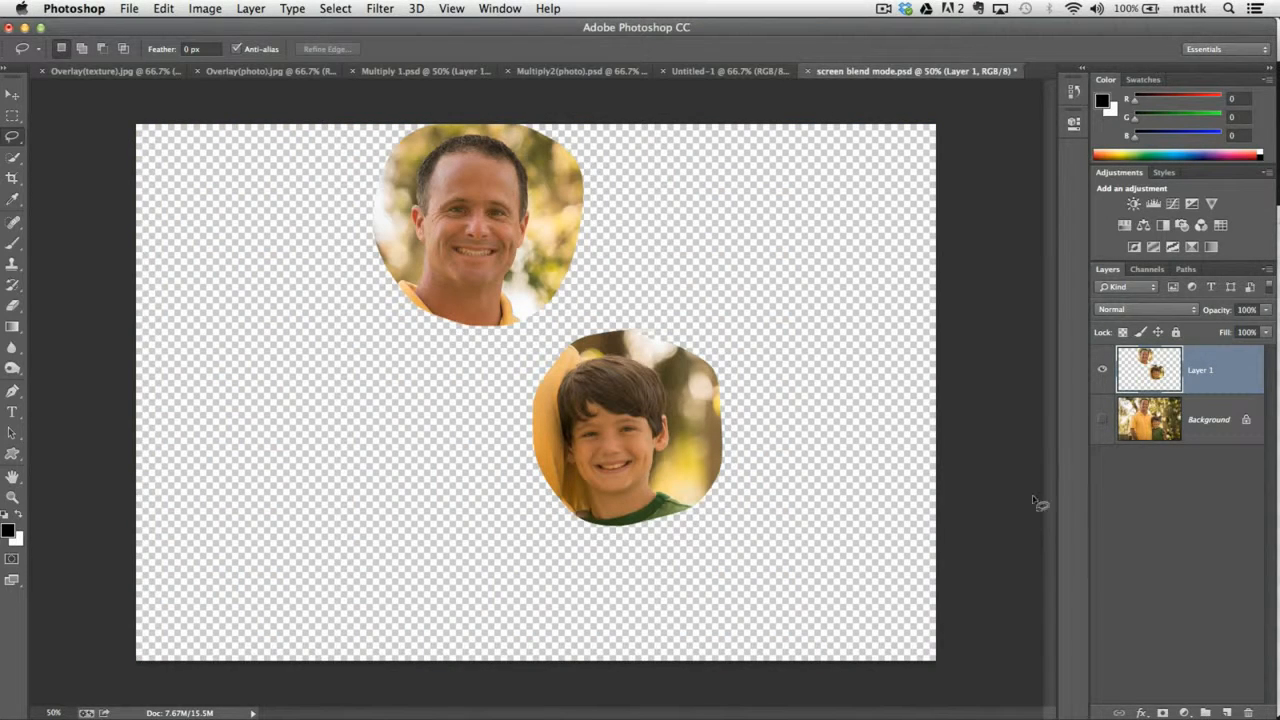
pyautogui.click(1102, 423)
pyautogui.click(1145, 310)
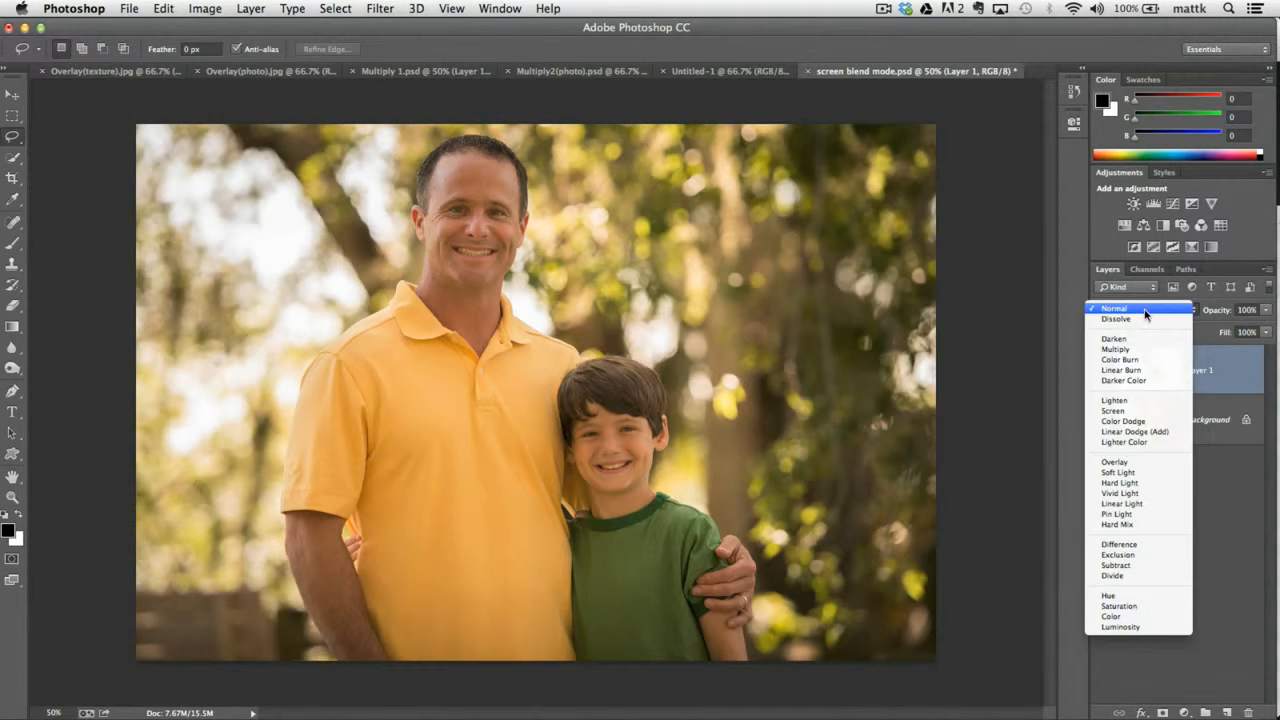
pyautogui.click(1114, 411)
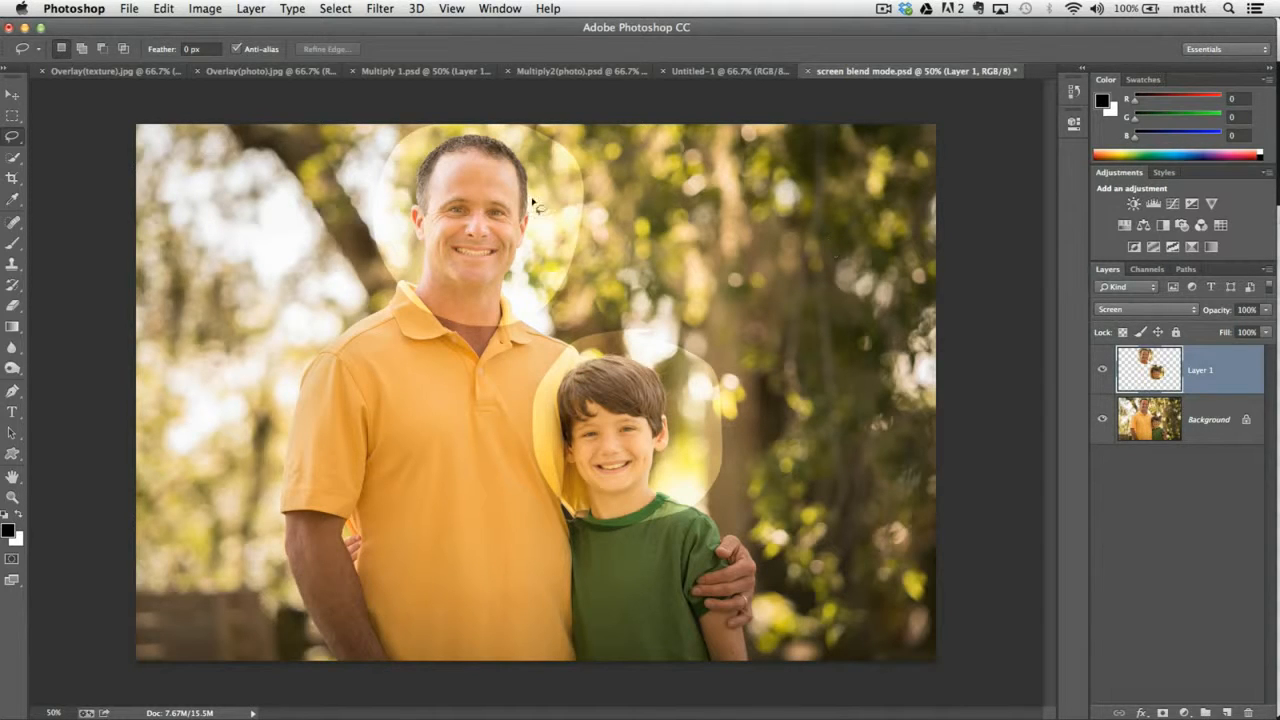
# Erase the bright areas surrounding both faces on Layer 1 with a soft 250 px Eraser.
pyautogui.press('e')
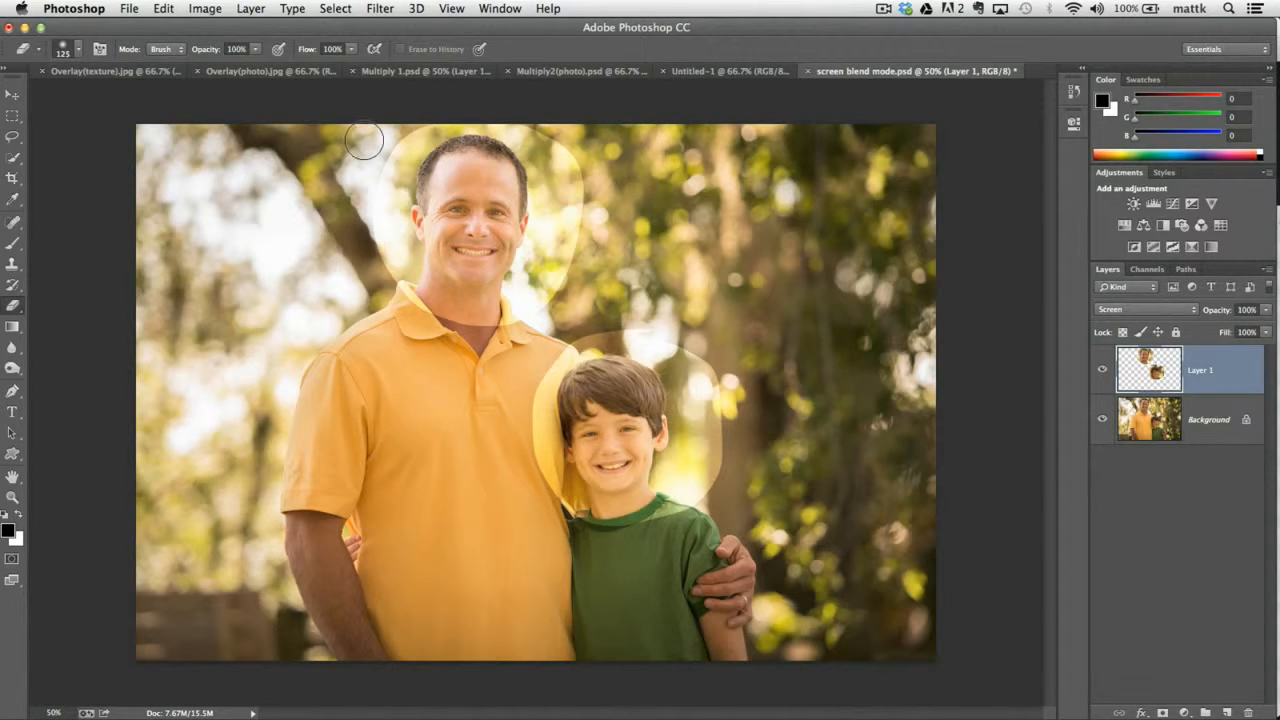
pyautogui.press(']')
pyautogui.press(']')
pyautogui.press(']')
pyautogui.press(']')
pyautogui.moveTo(388, 92)
pyautogui.mouseDown()
pyautogui.moveTo(456, 95)
pyautogui.moveTo(400, 122)
pyautogui.moveTo(376, 237)
pyautogui.moveTo(390, 285)
pyautogui.moveTo(418, 318)
pyautogui.moveTo(500, 330)
pyautogui.moveTo(573, 262)
pyautogui.moveTo(570, 165)
pyautogui.moveTo(515, 93)
pyautogui.mouseUp()
pyautogui.moveTo(618, 334)
pyautogui.mouseDown()
pyautogui.moveTo(640, 322)
pyautogui.moveTo(565, 385)
pyautogui.moveTo(545, 524)
pyautogui.moveTo(601, 541)
pyautogui.mouseUp()
pyautogui.moveTo(687, 494)
pyautogui.mouseDown()
pyautogui.moveTo(705, 436)
pyautogui.moveTo(697, 377)
pyautogui.moveTo(701, 428)
pyautogui.moveTo(665, 395)
pyautogui.mouseUp()
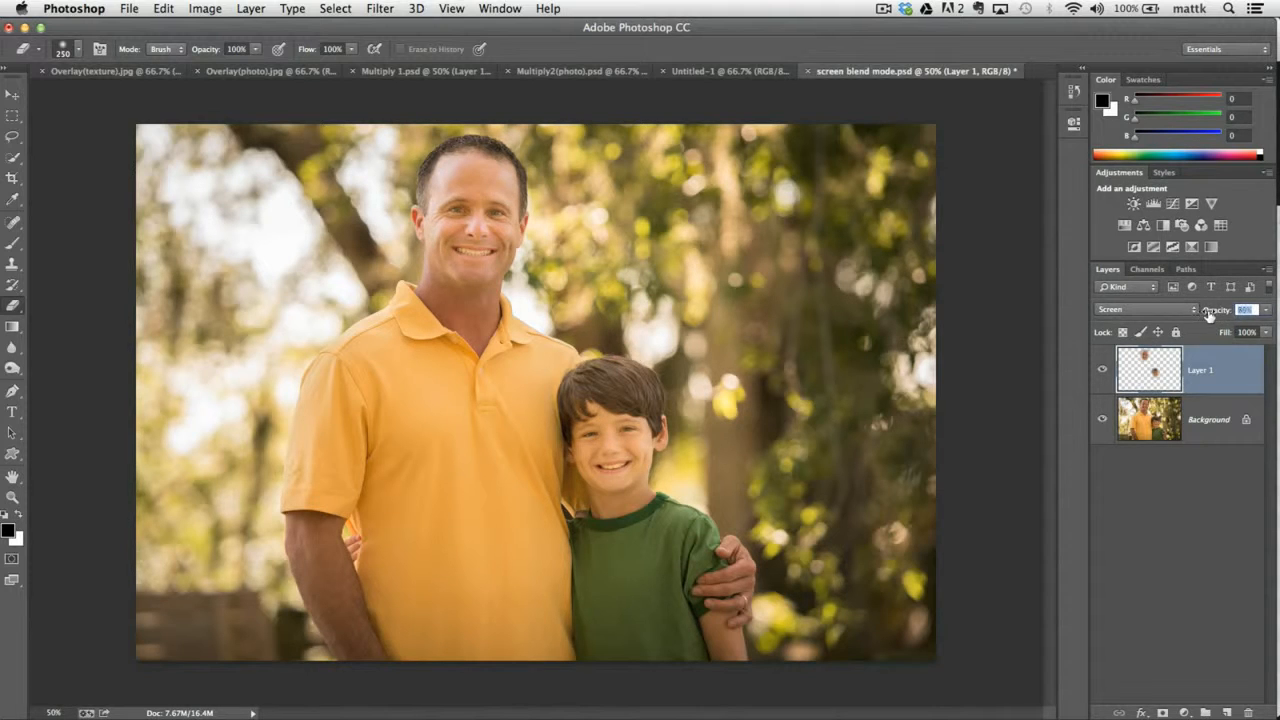
# Lower Layer 1's opacity to 48% and delete the layer.
pyautogui.click(1265, 309)
pyautogui.moveTo(1262, 330); pyautogui.dragTo(1226, 324)
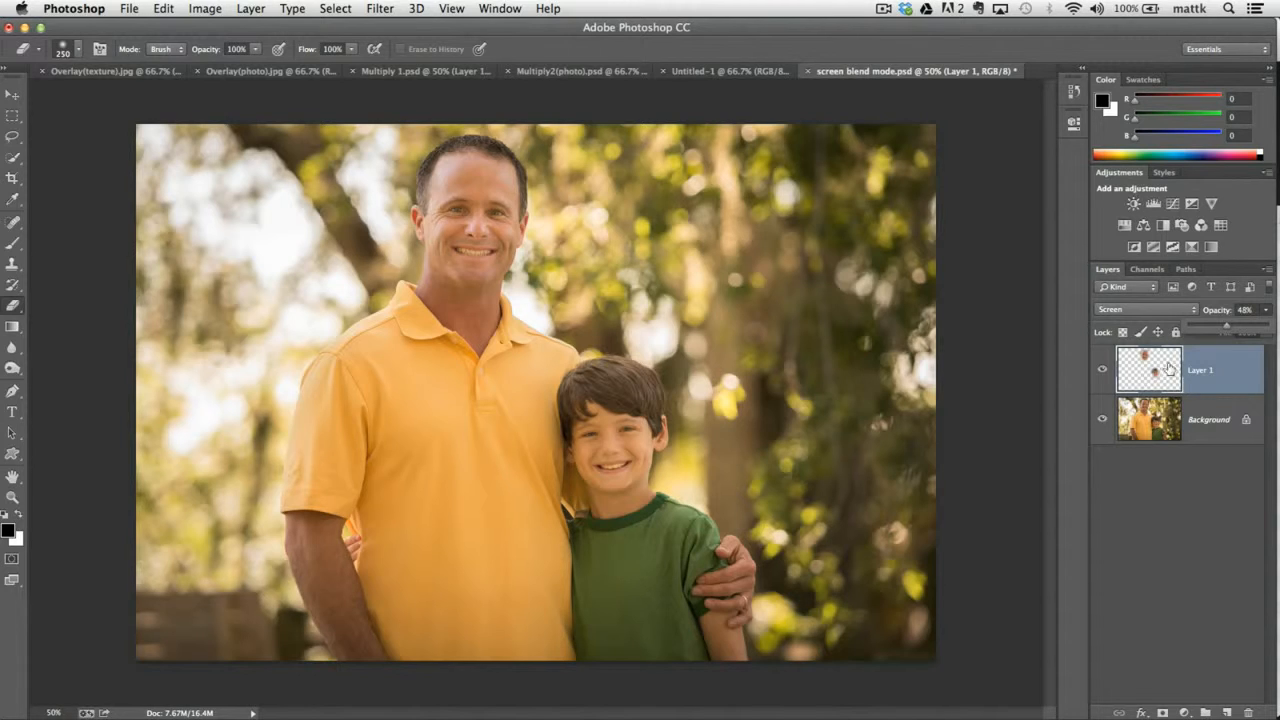
pyautogui.press('BackSpace')
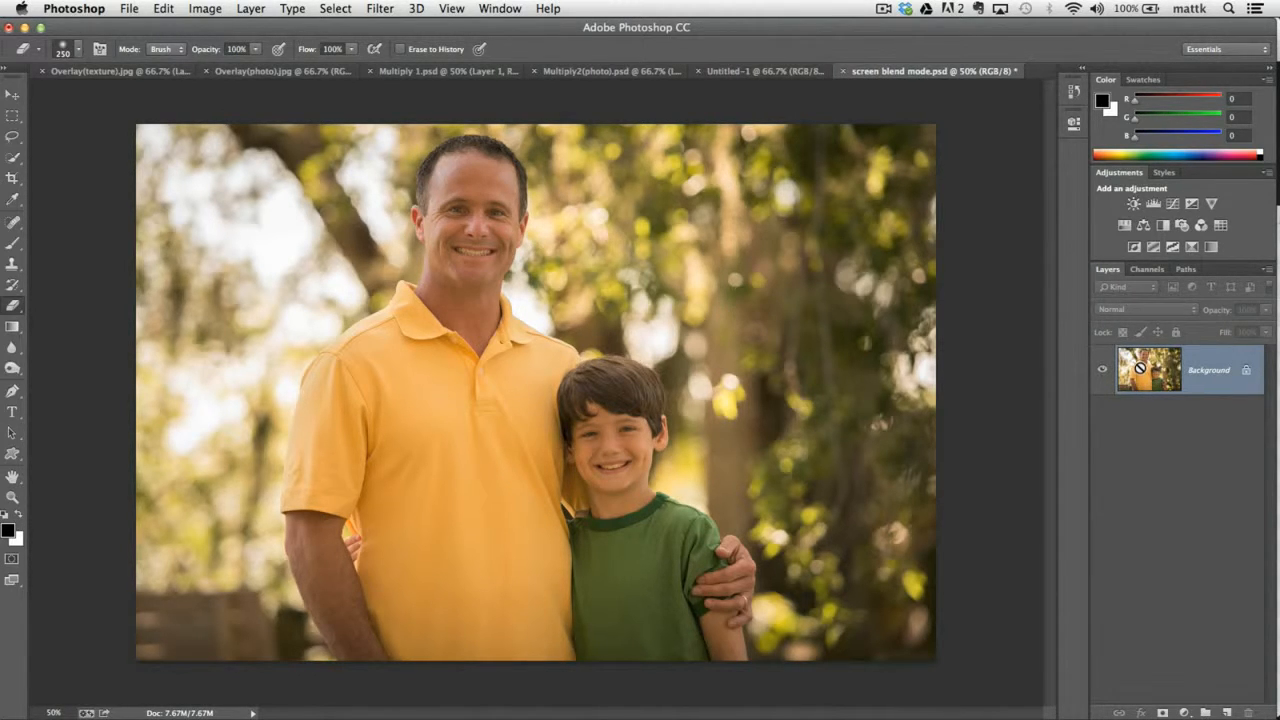
# Duplicate the Background layer and set the copy's blend mode to Overlay.
pyautogui.press('super+j')
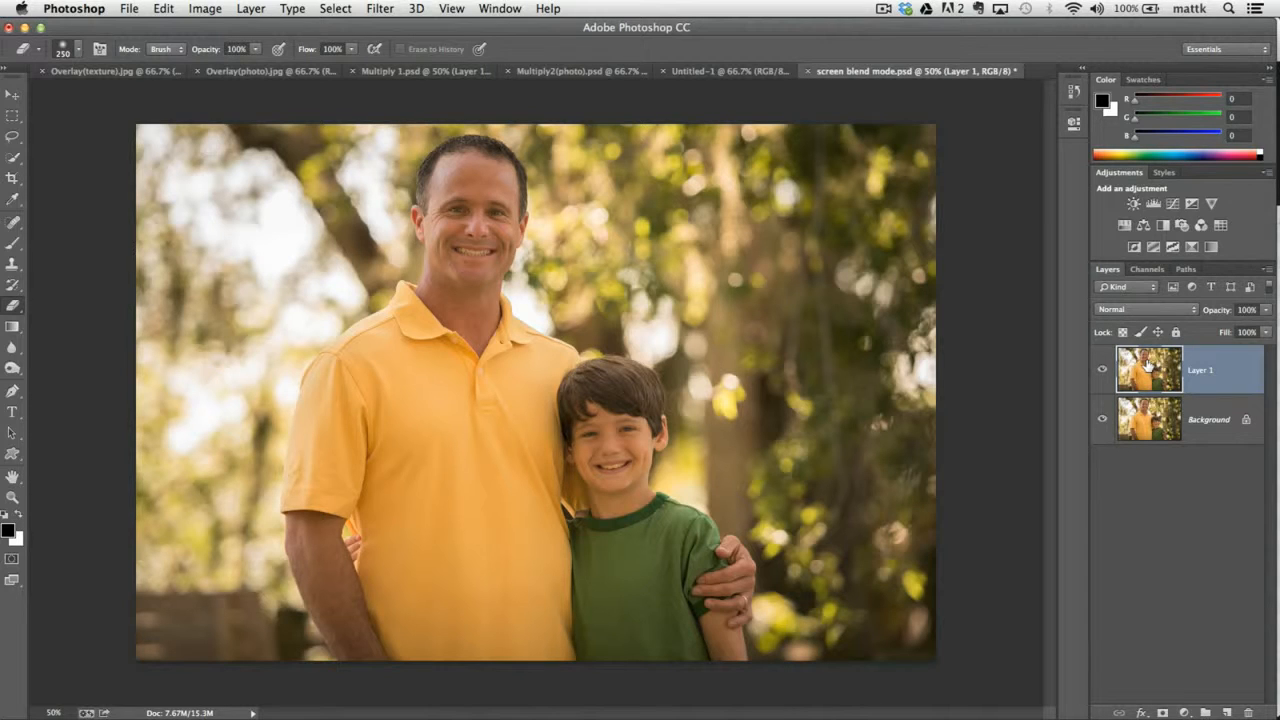
pyautogui.click(1145, 308)
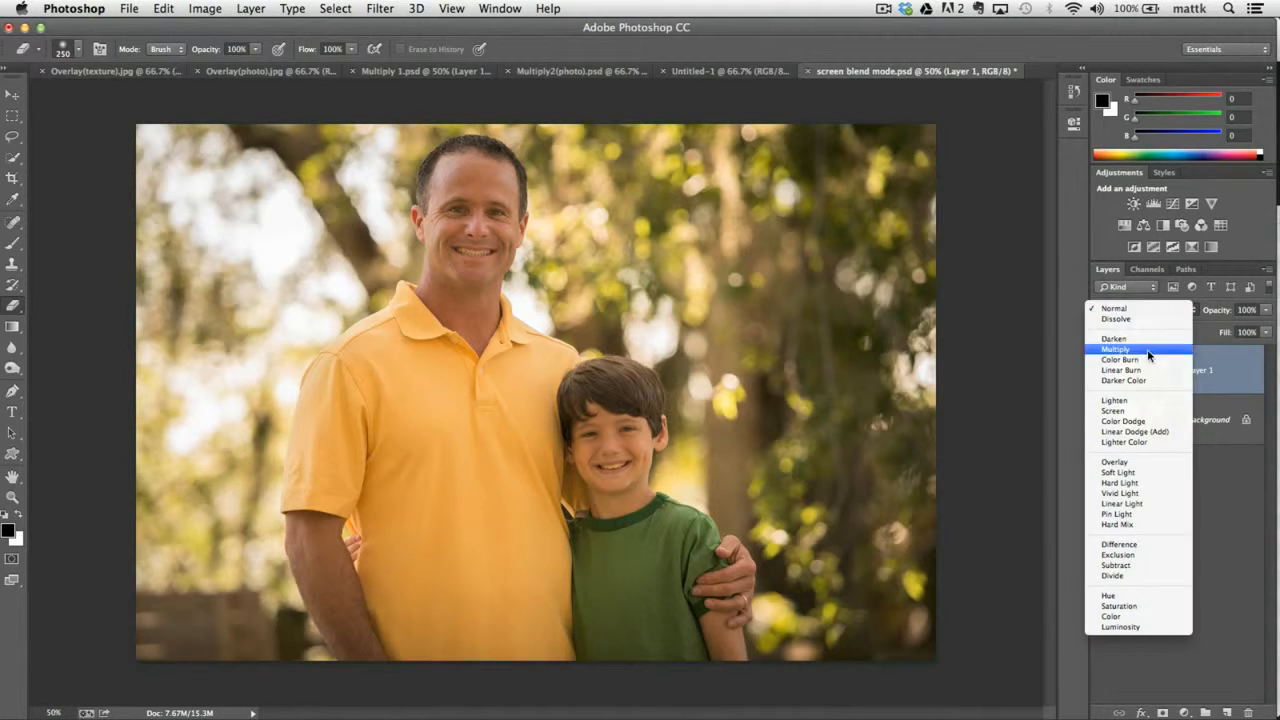
pyautogui.click(1143, 464)
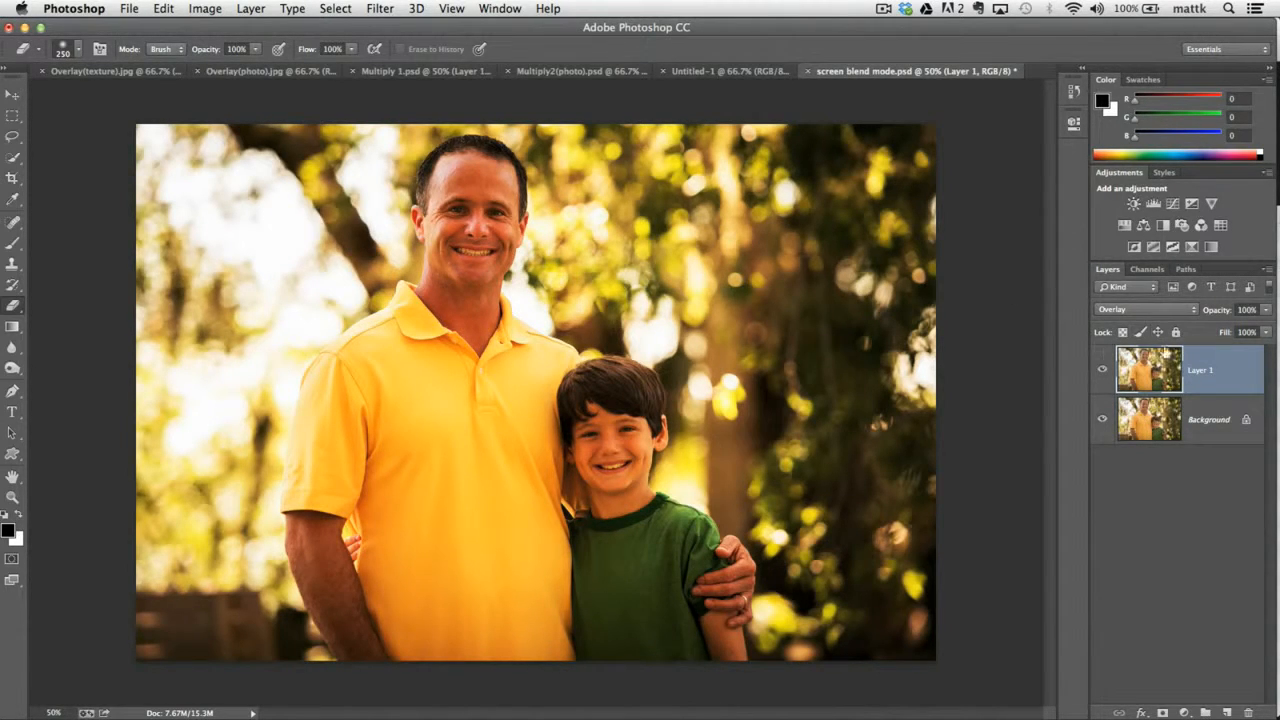
# Change Layer 1's blend mode to Soft Light and compare the photo with the layer hidden and shown.
pyautogui.click(1148, 312)
pyautogui.click(1148, 318)
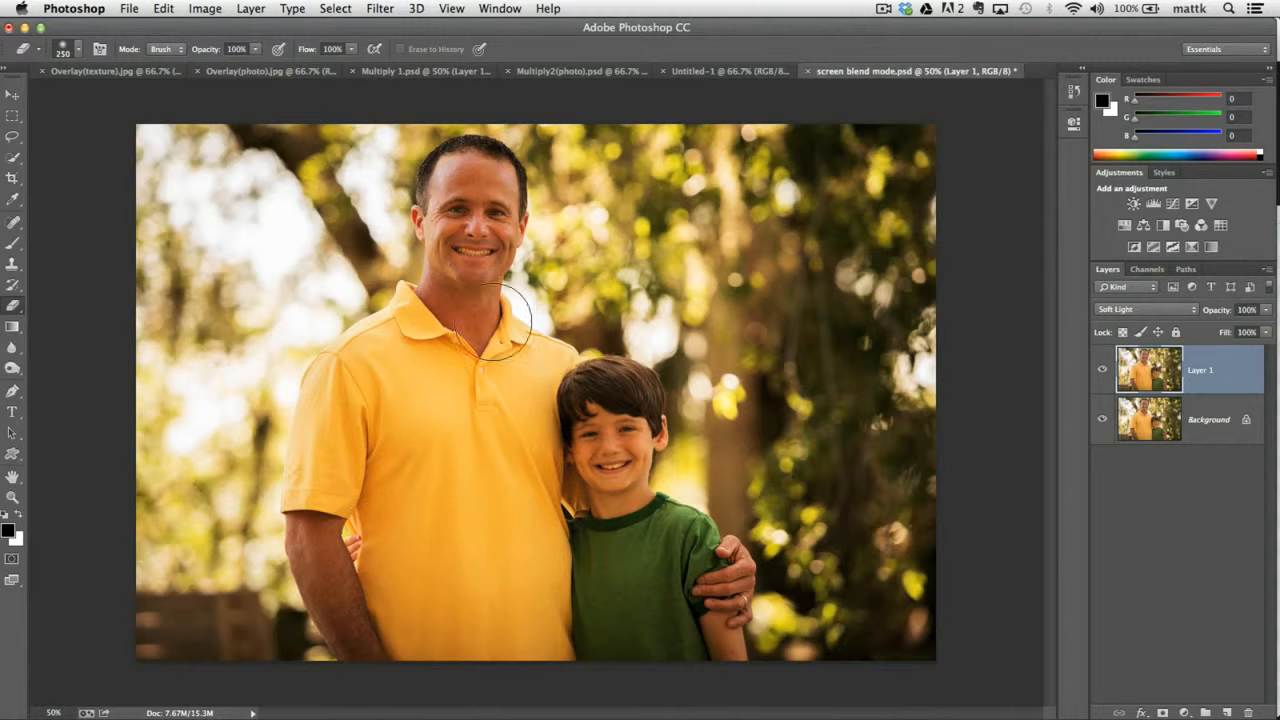
pyautogui.click(1101, 372)
pyautogui.click(1101, 372)
pyautogui.click(1101, 372)
pyautogui.click(1102, 372)
# Erase the man and the boy from Layer 1 with a soft 300 px Eraser, and compare the photo with the layer hidden and shown.
pyautogui.press(']')
pyautogui.press(']')
pyautogui.press('[')
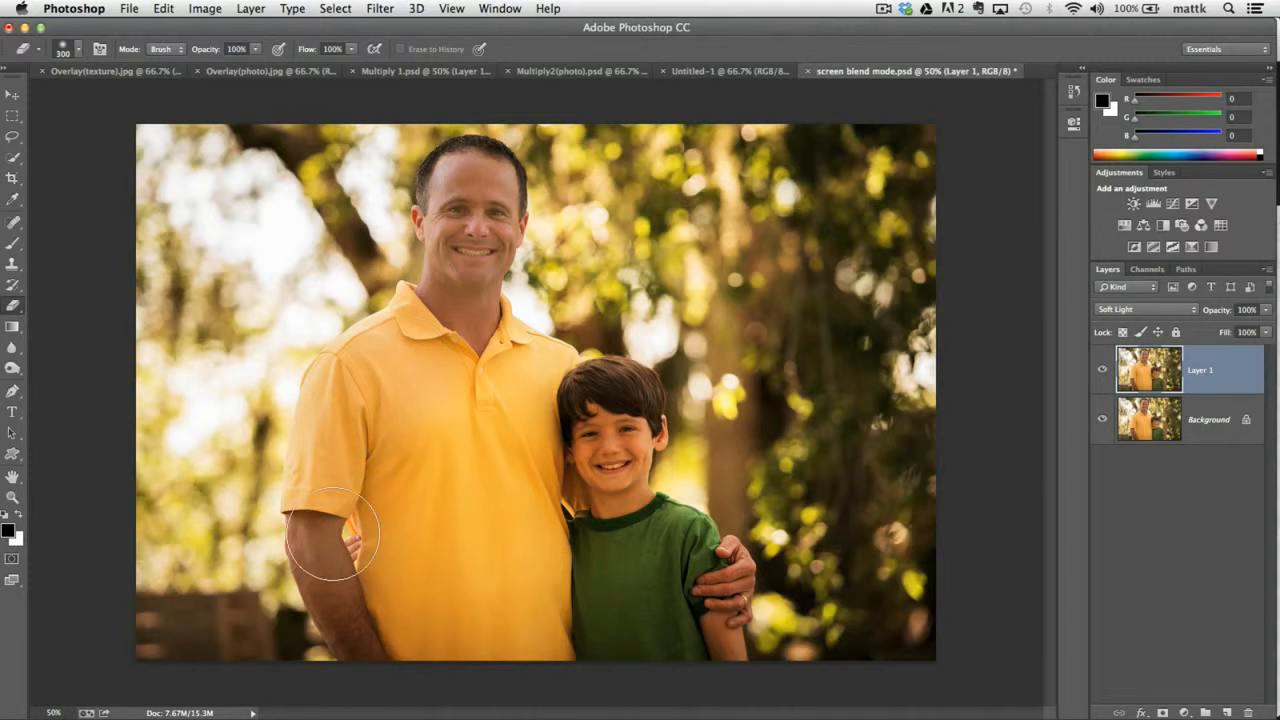
pyautogui.moveTo(505, 455)
pyautogui.mouseDown()
pyautogui.moveTo(615, 400)
pyautogui.moveTo(610, 460)
pyautogui.moveTo(700, 601)
pyautogui.moveTo(566, 632)
pyautogui.moveTo(477, 554)
pyautogui.mouseUp()
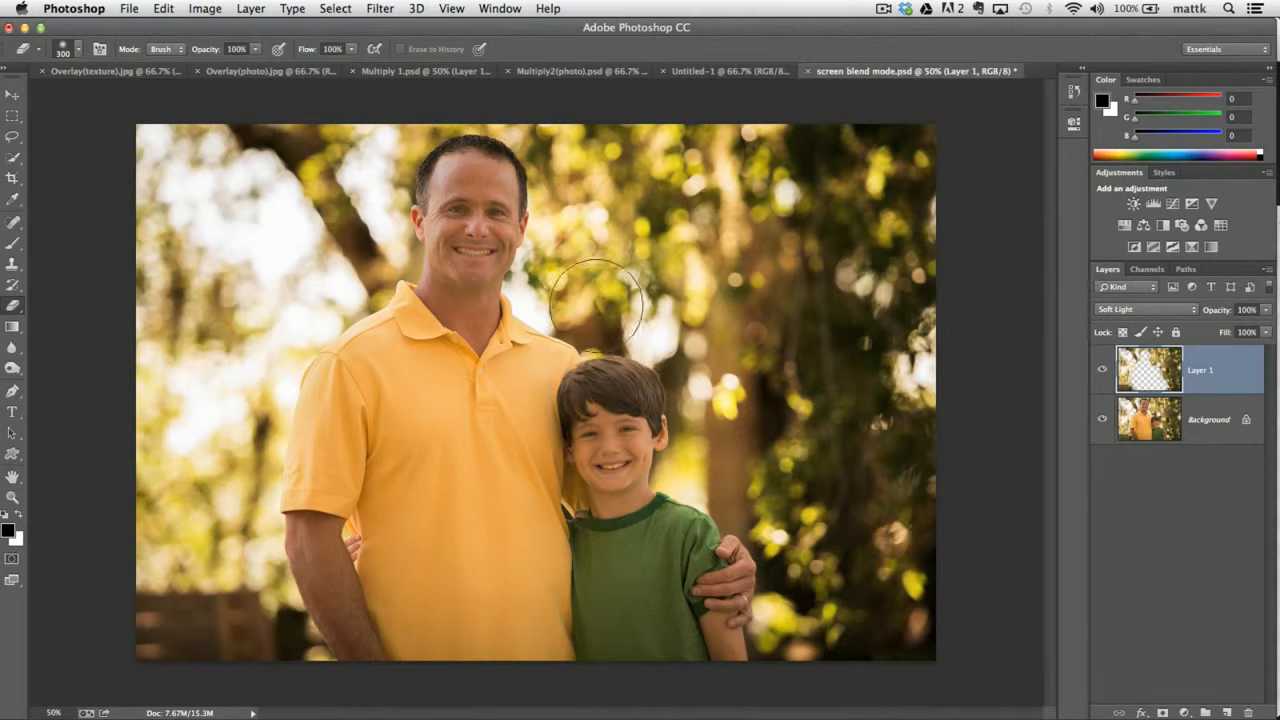
pyautogui.click(1103, 370)
pyautogui.click(1103, 371)
pyautogui.click(1103, 371)
pyautogui.click(1103, 371)
pyautogui.click(1103, 371)
pyautogui.click(1103, 371)
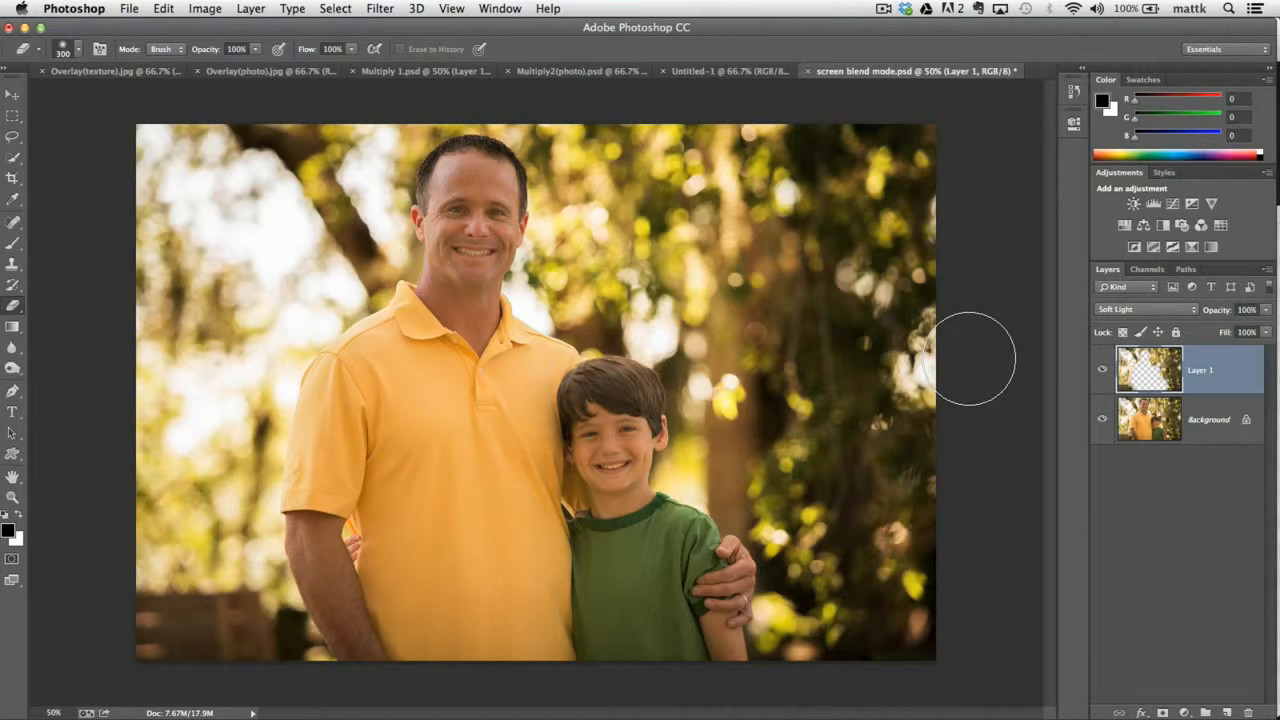
# Open the blend mode choices for Layer 1.
pyautogui.click(1150, 310)
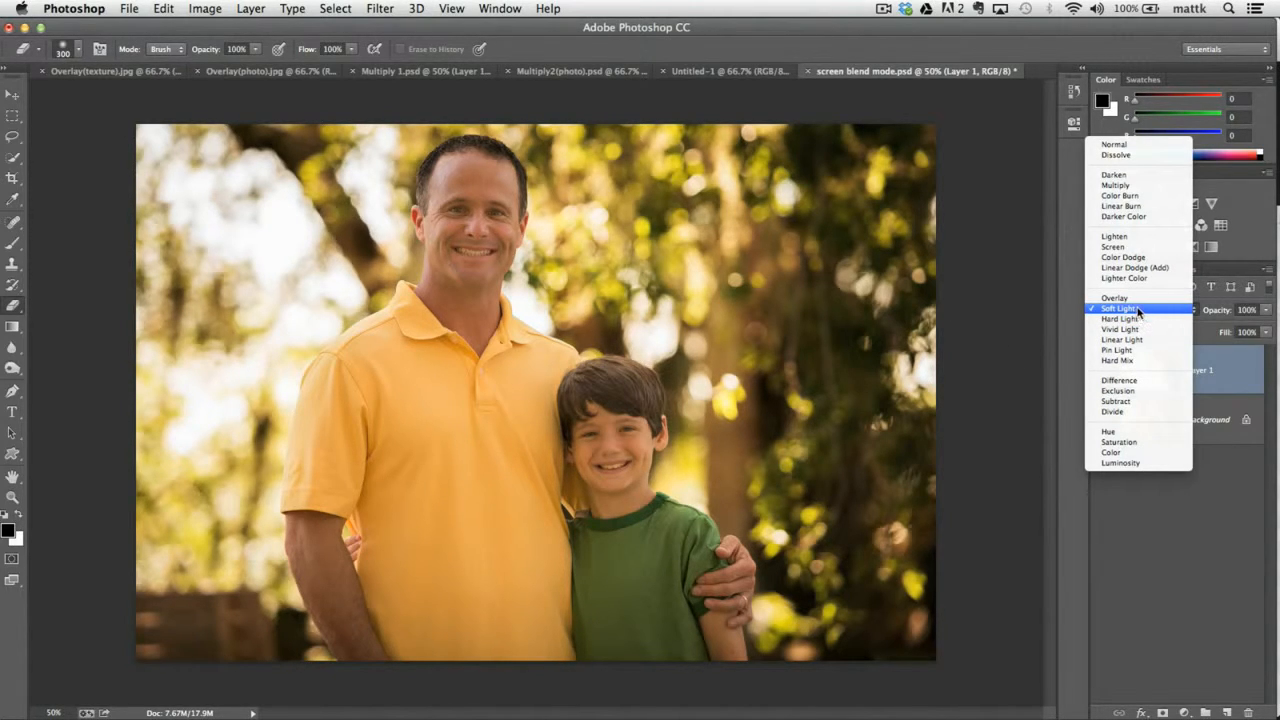